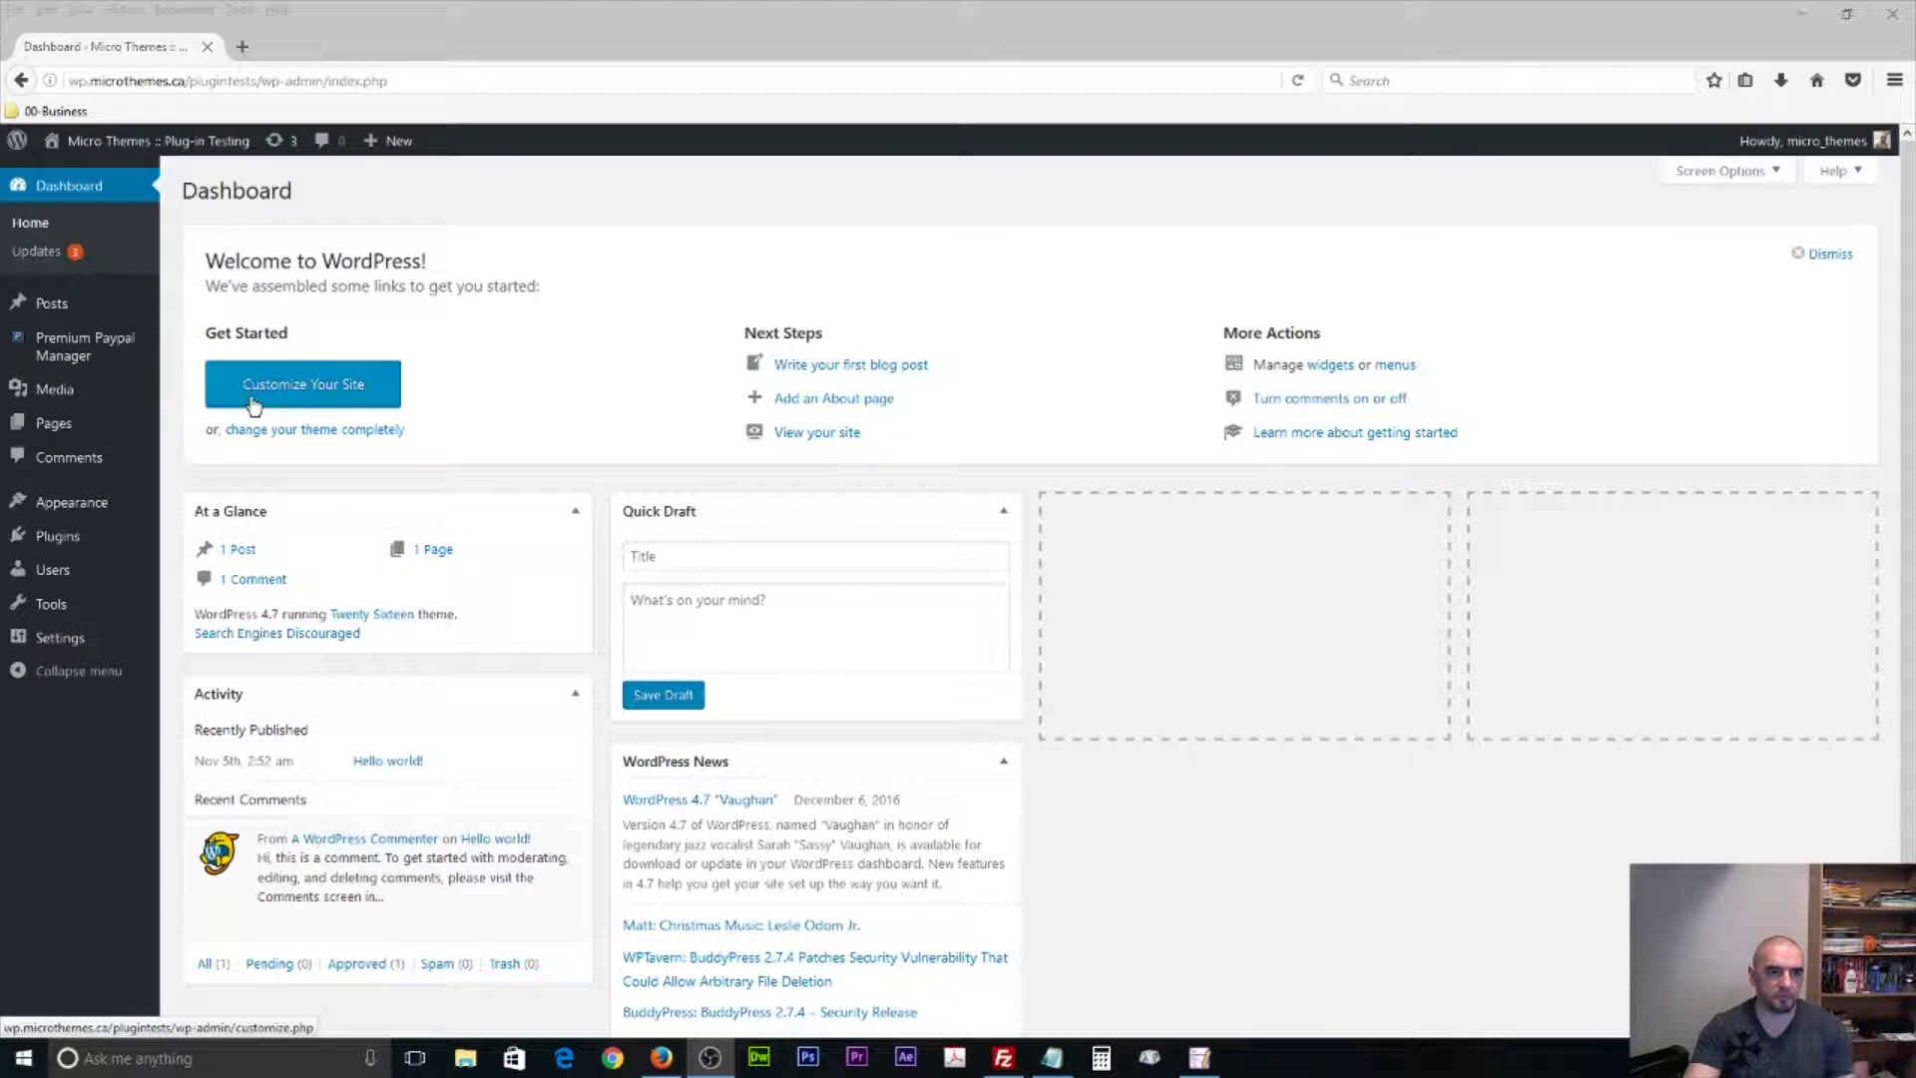
# Open the Paypal Settings page of the Premium Paypal Manager plugin.
pyautogui.moveTo(95, 357)
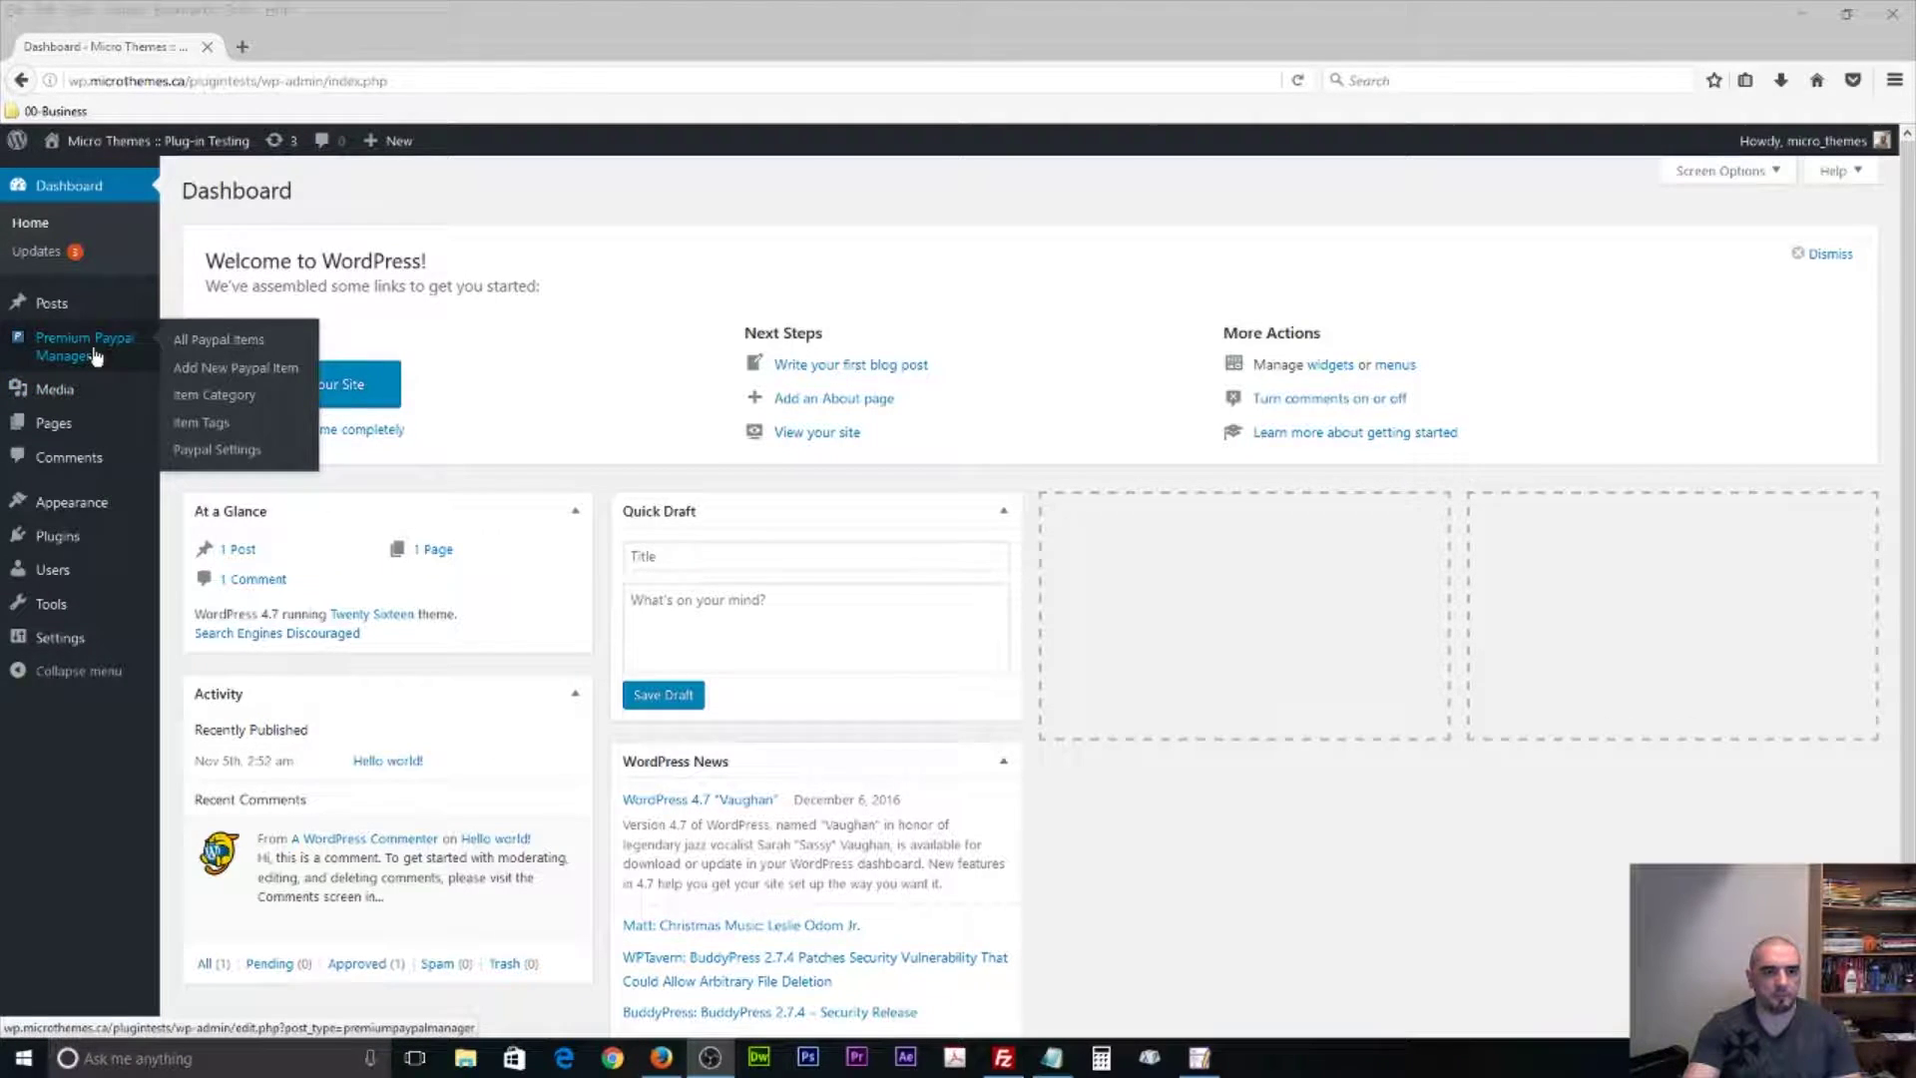
pyautogui.click(236, 450)
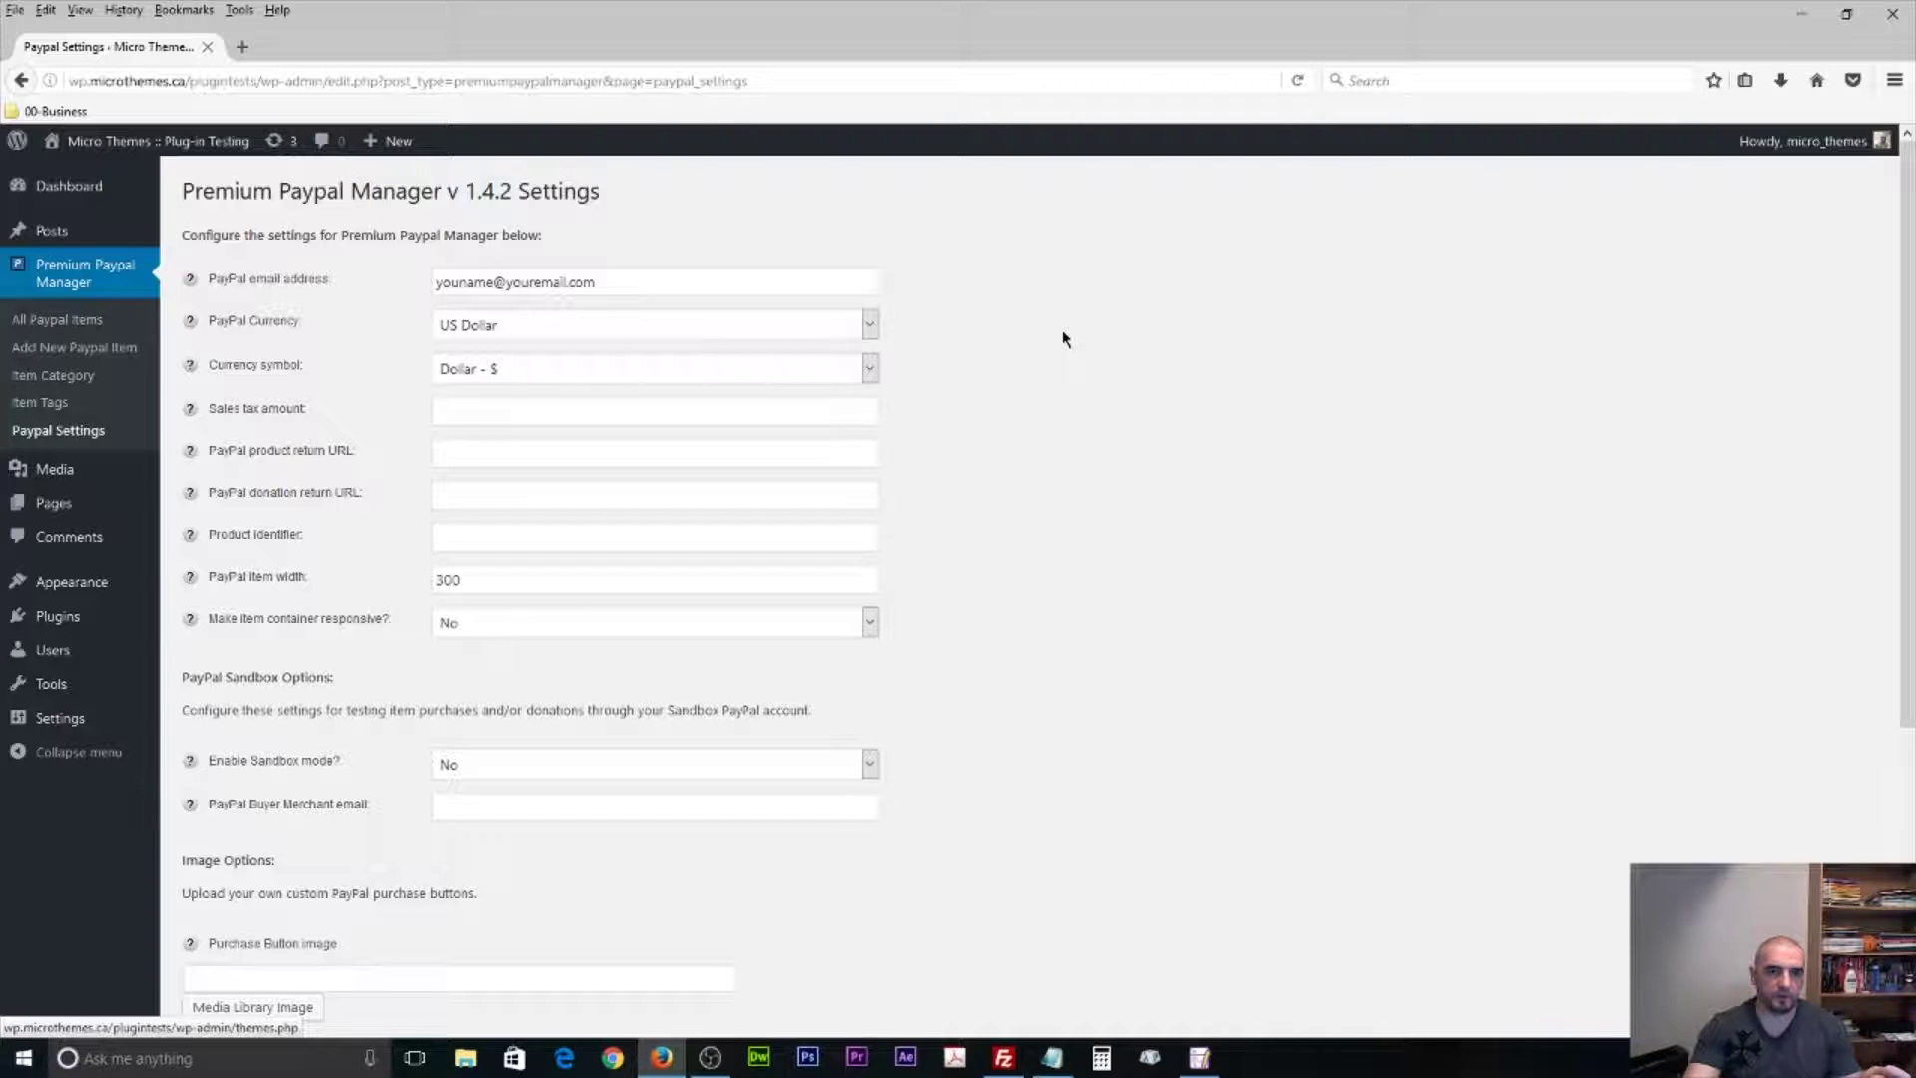
# Switch to FileZilla, highlight the remote path /public_html/plugintests/wp-content/plugins, and open its premium-paypal-manager folder.
pyautogui.click(1801, 13)
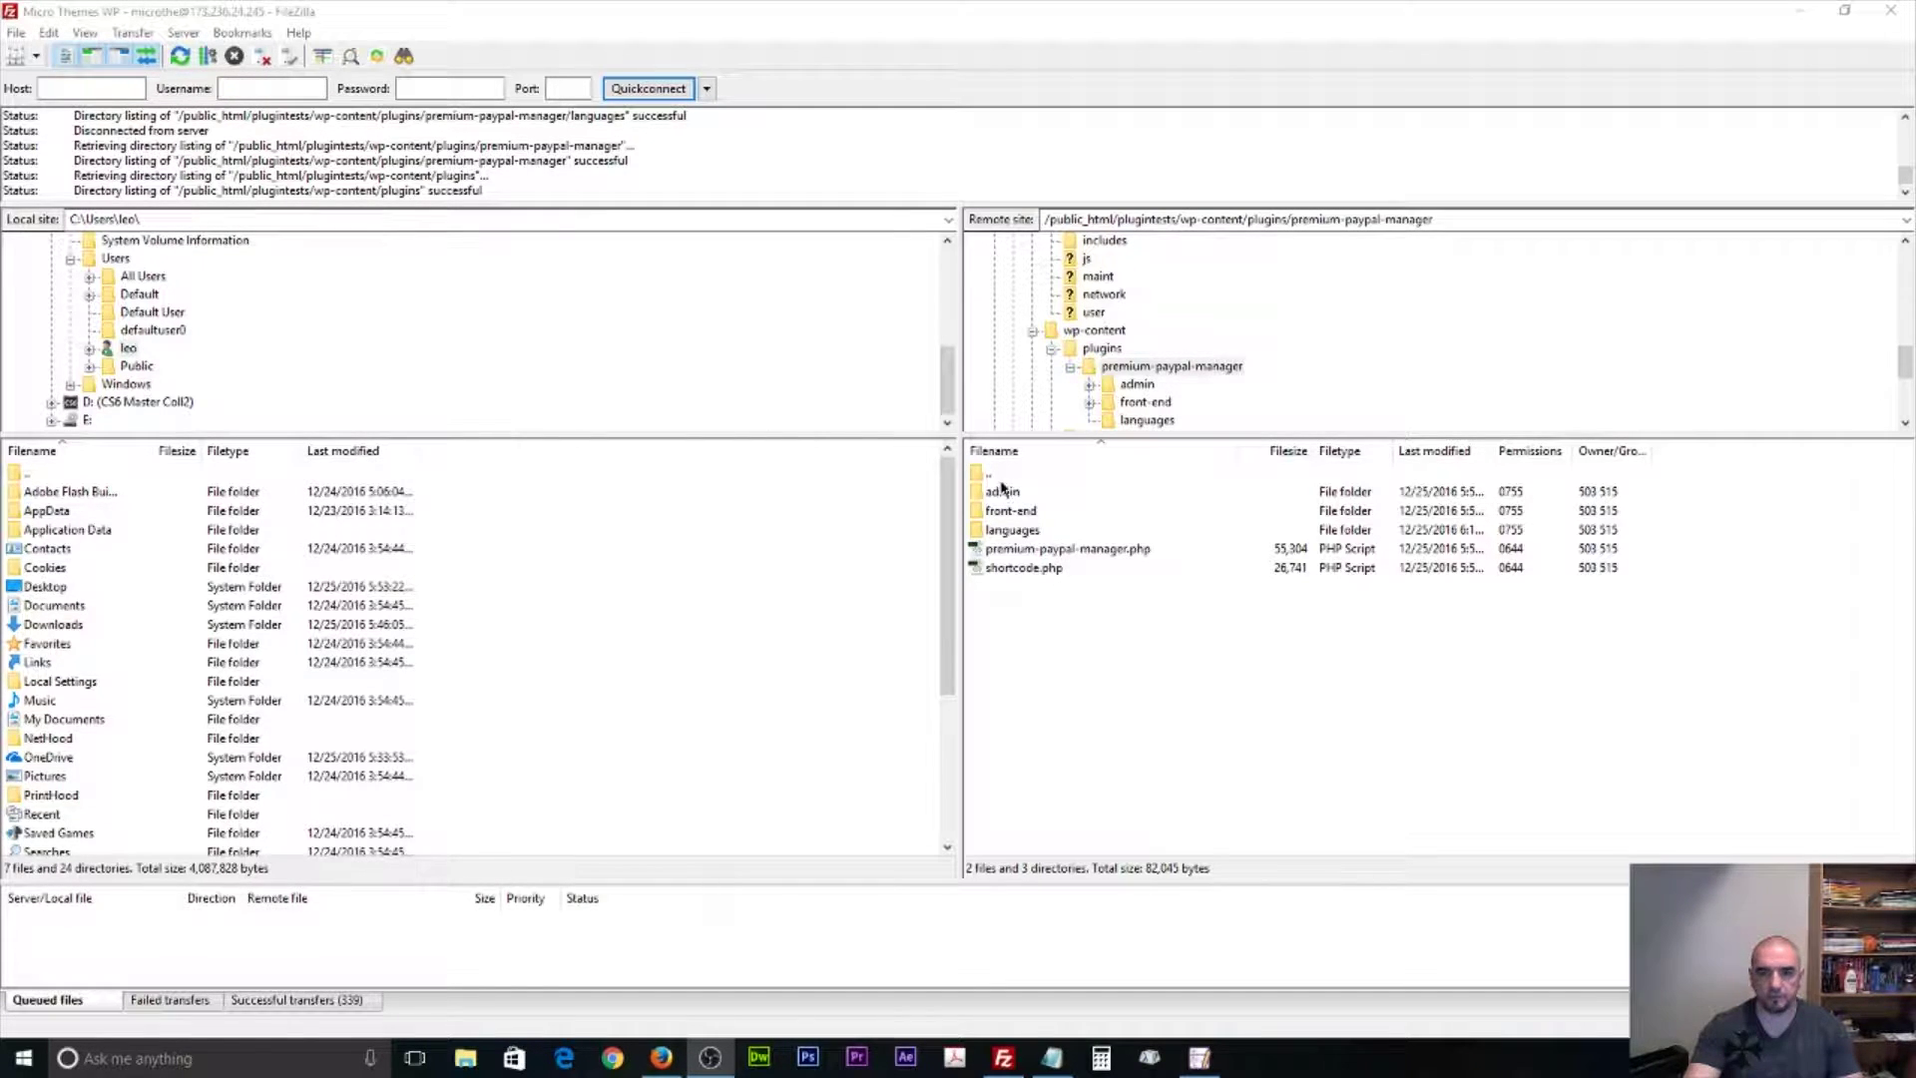
pyautogui.doubleClick(1015, 477)
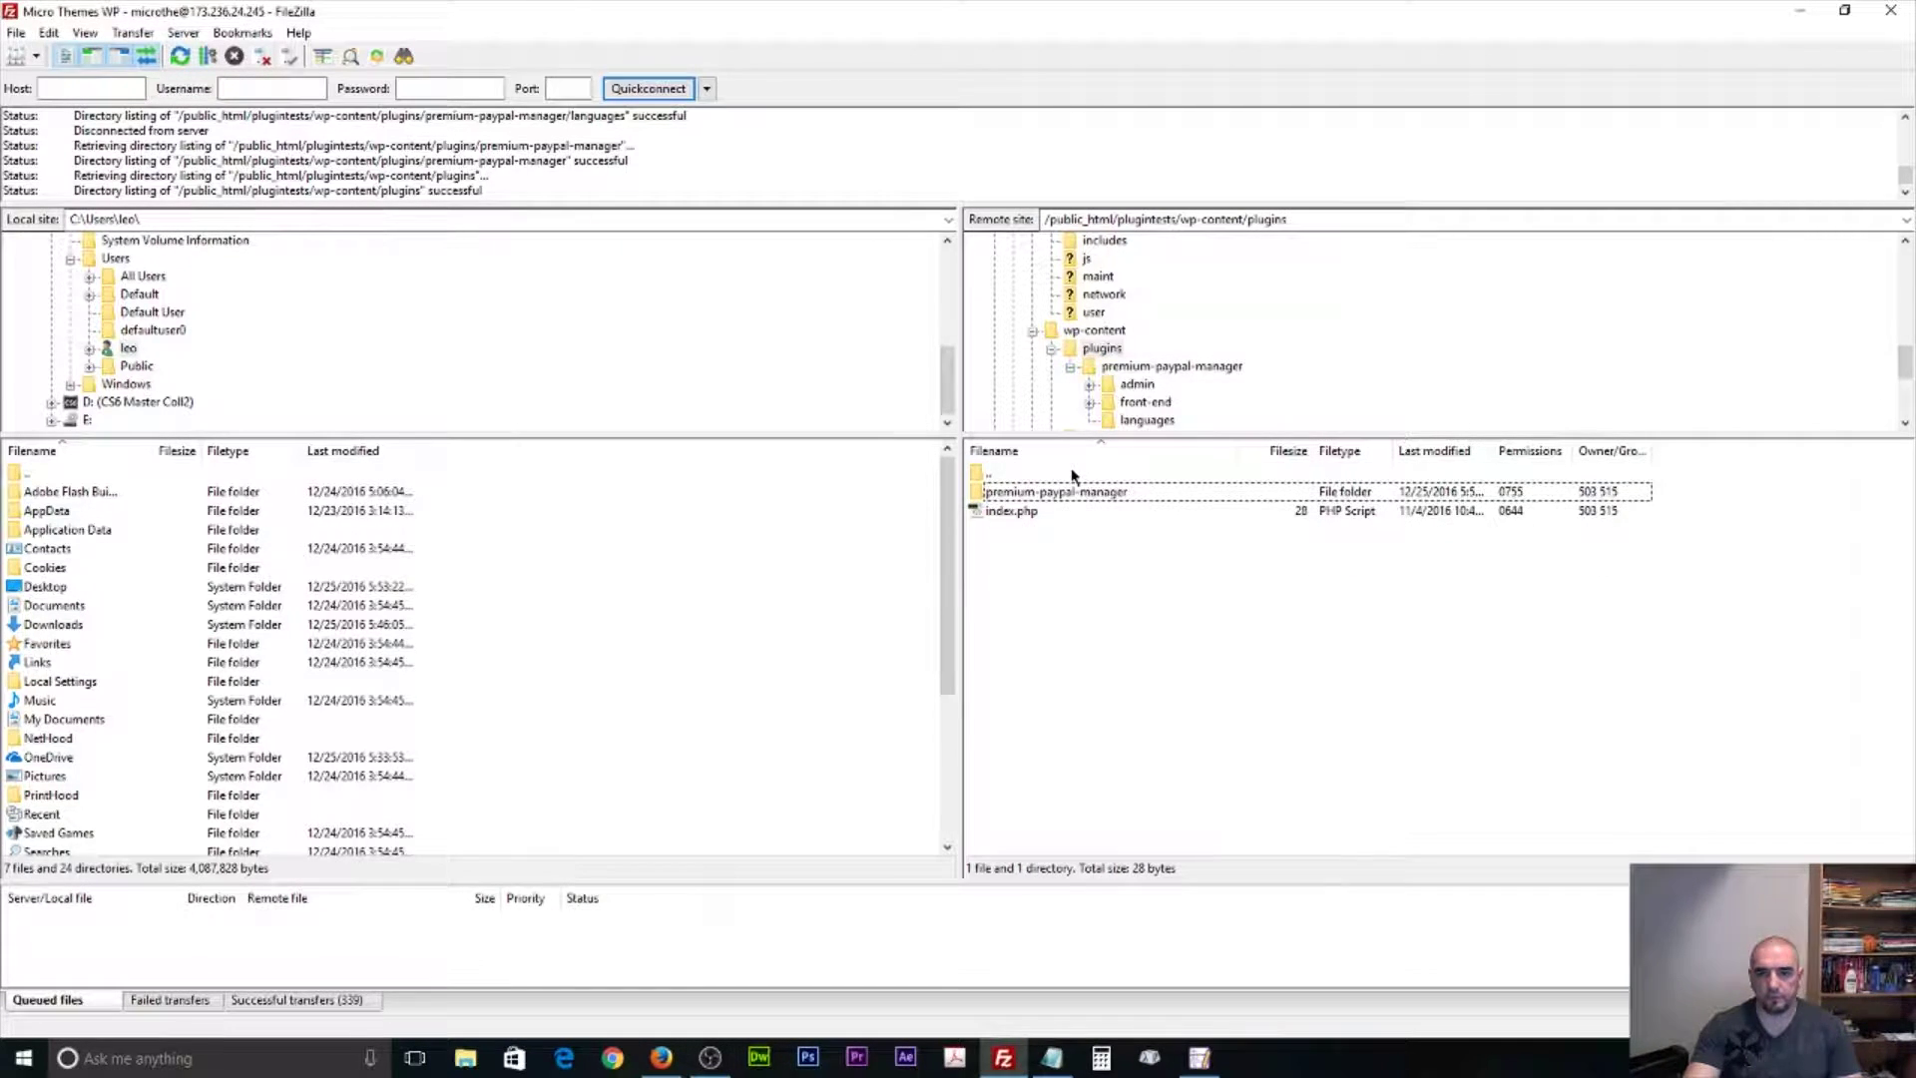
pyautogui.click(1188, 493)
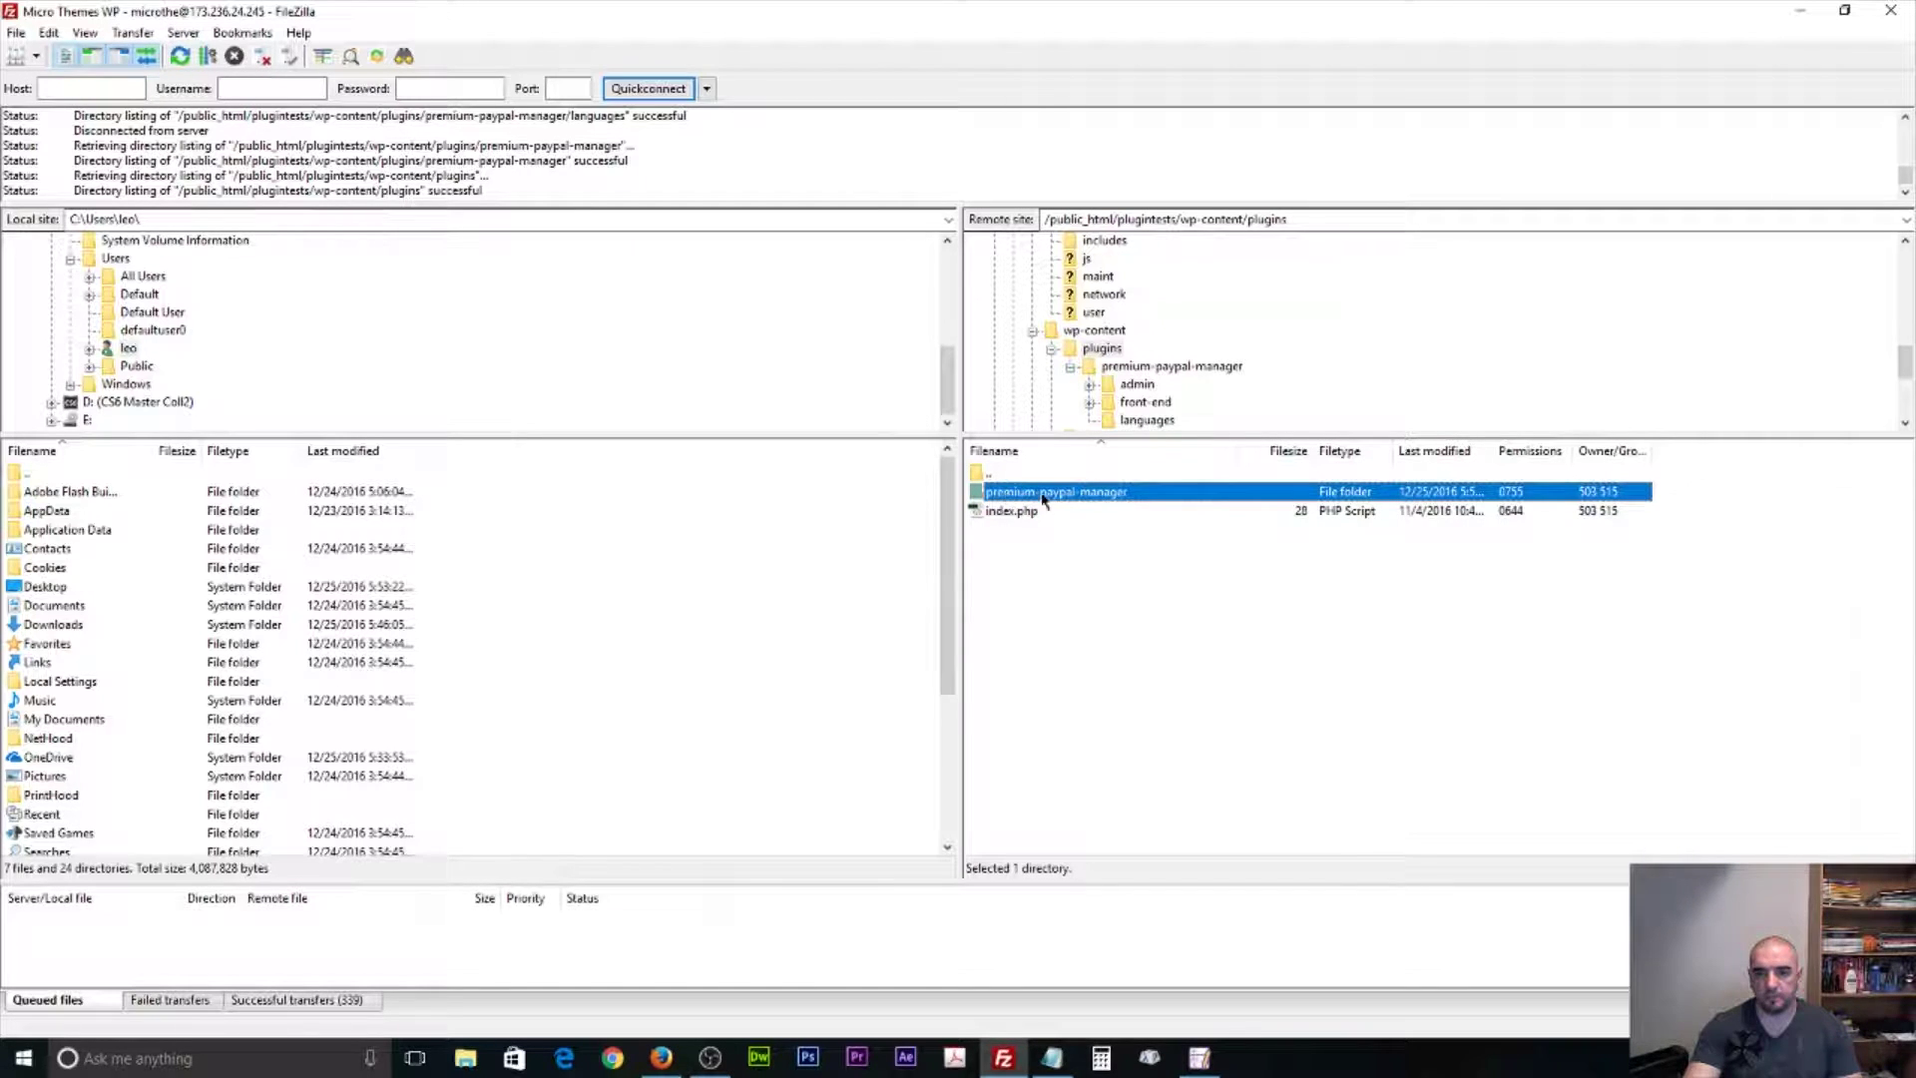
pyautogui.click(1264, 219)
pyautogui.moveTo(1321, 219); pyautogui.dragTo(1000, 219)
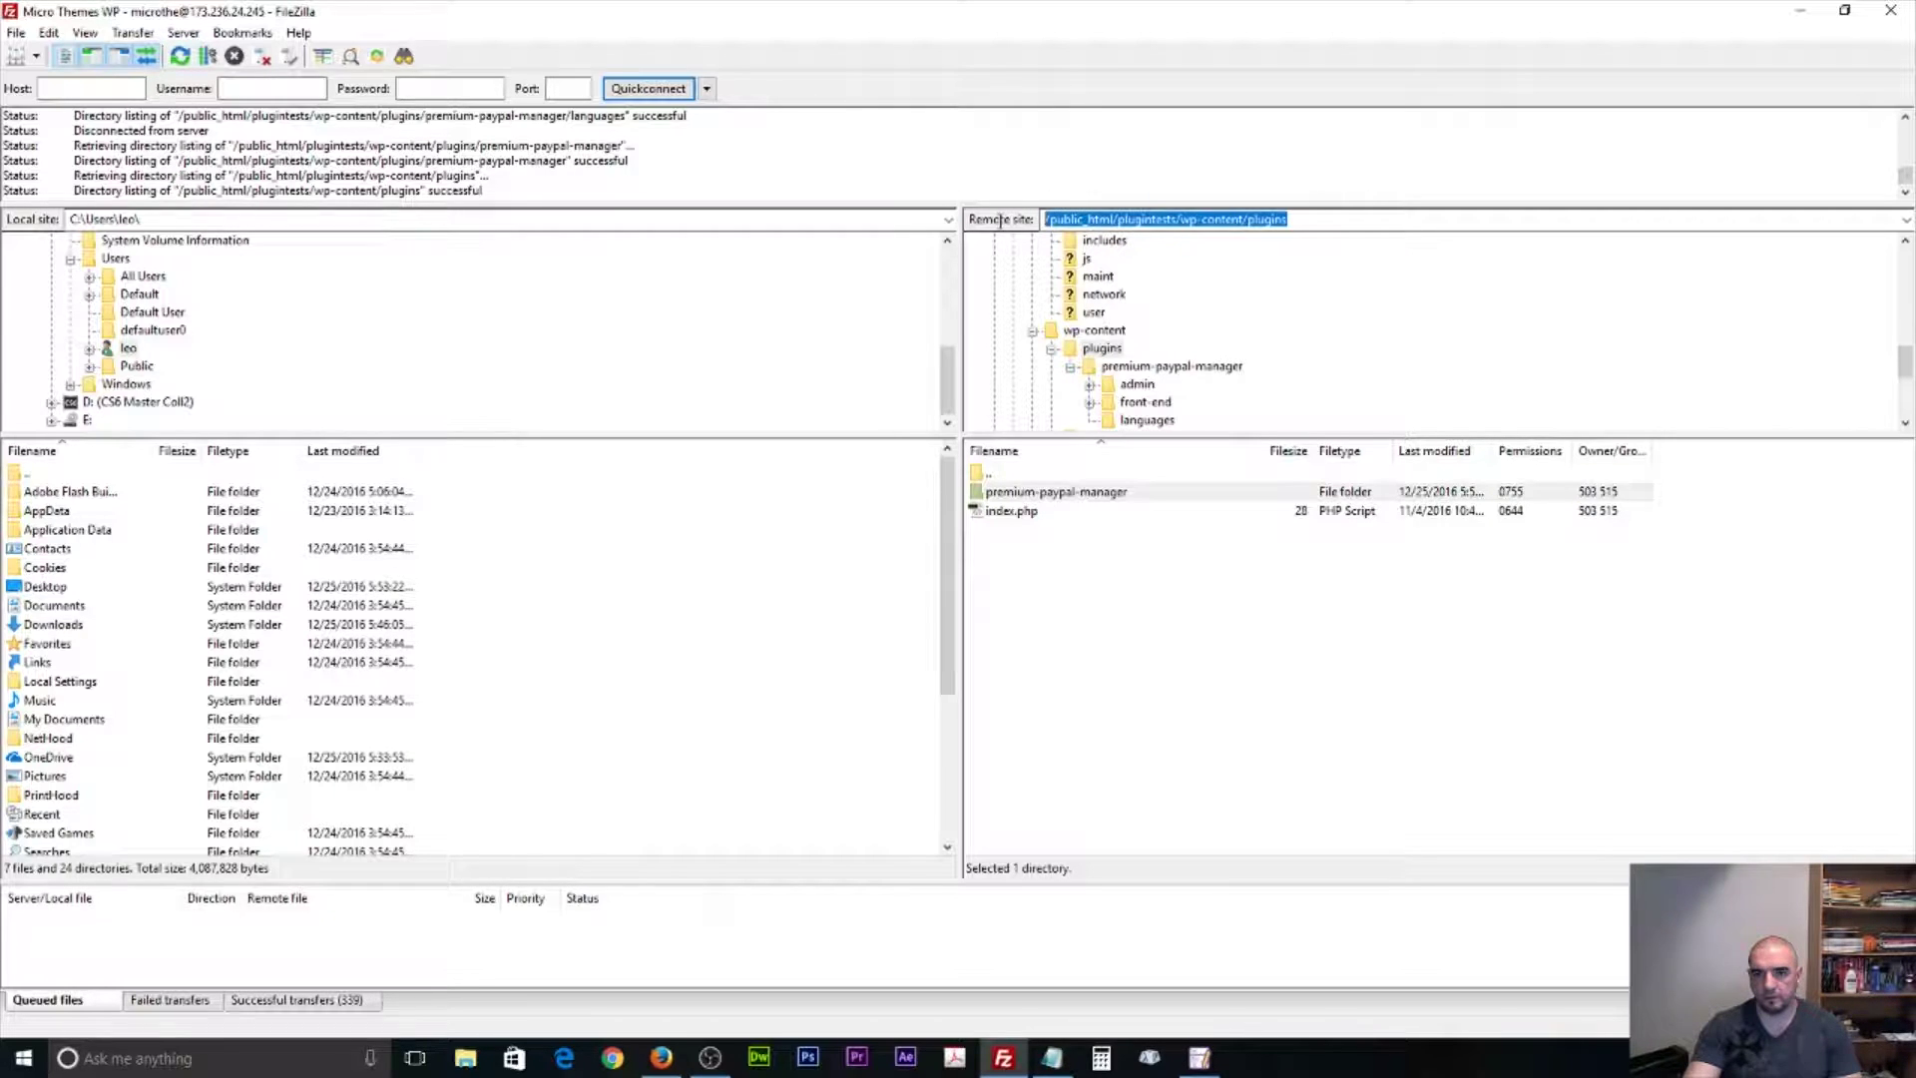
pyautogui.click(1066, 575)
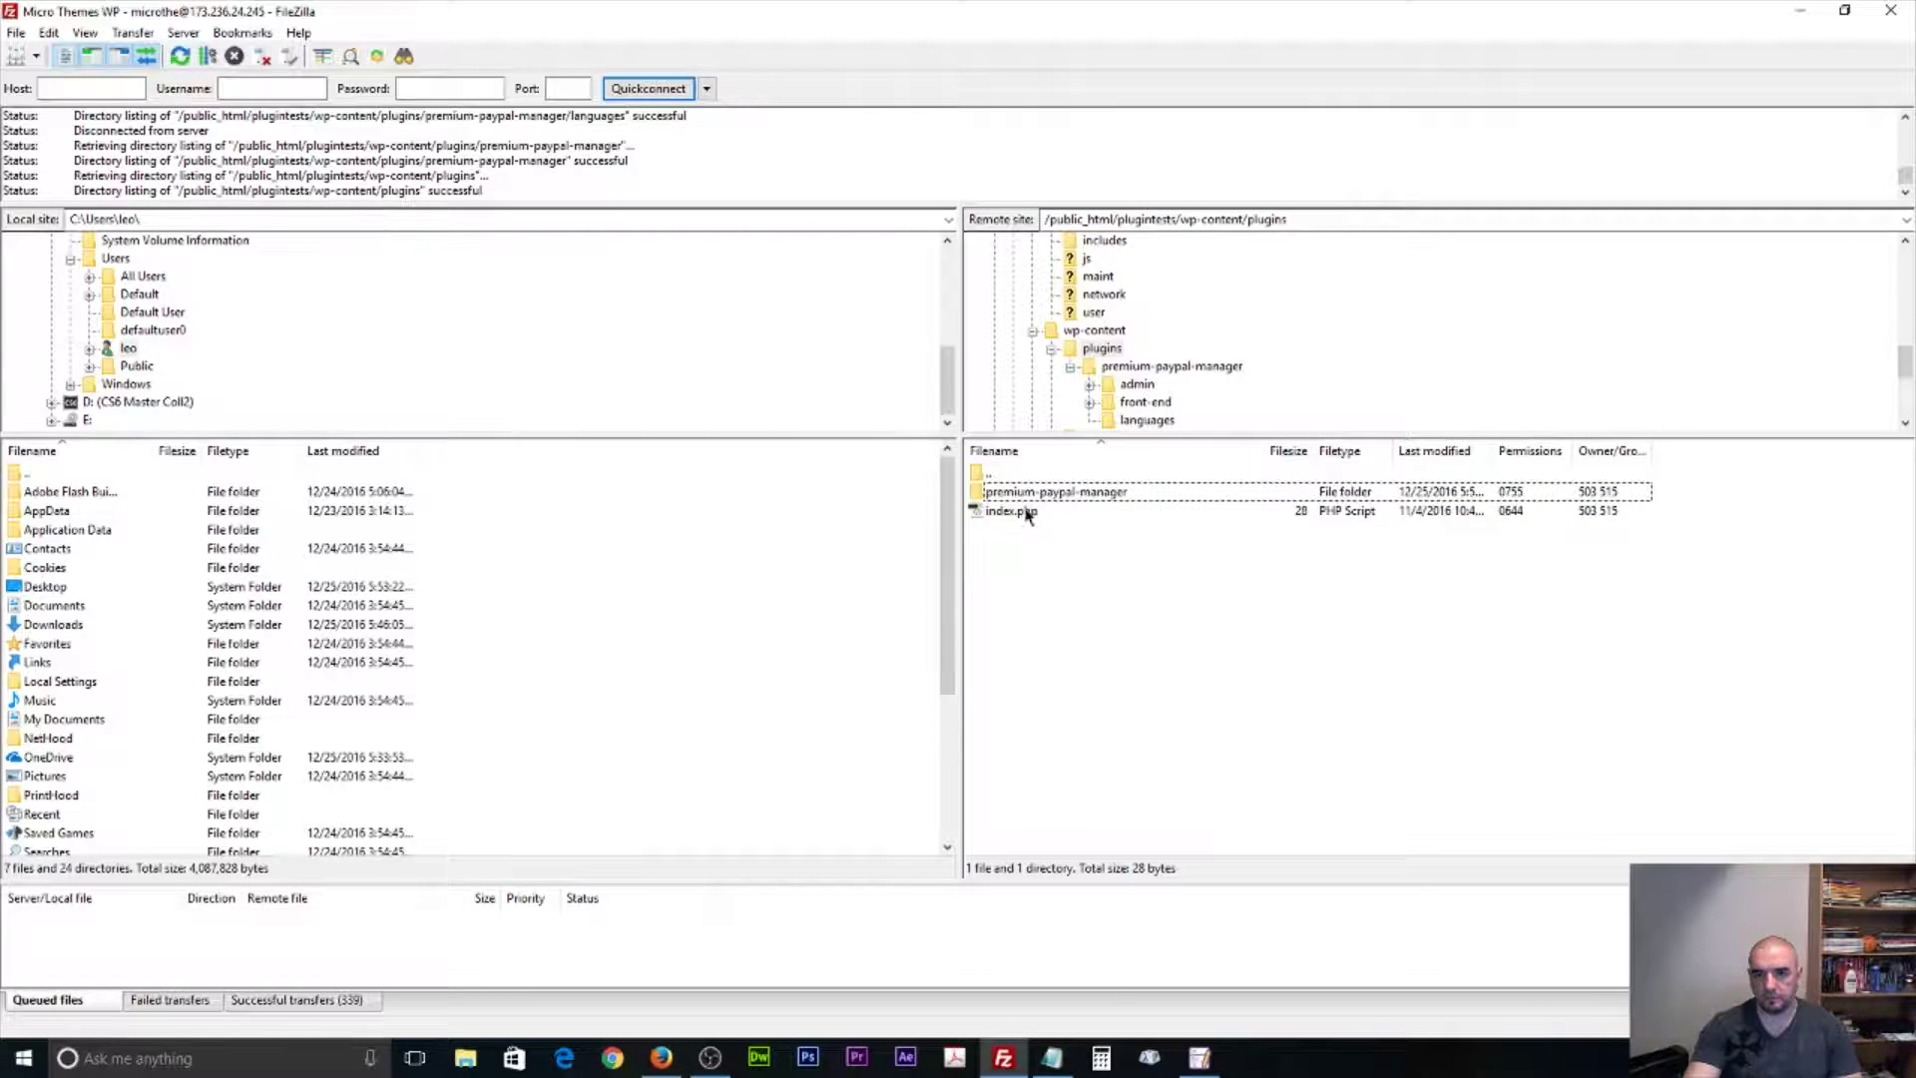
pyautogui.doubleClick(1082, 496)
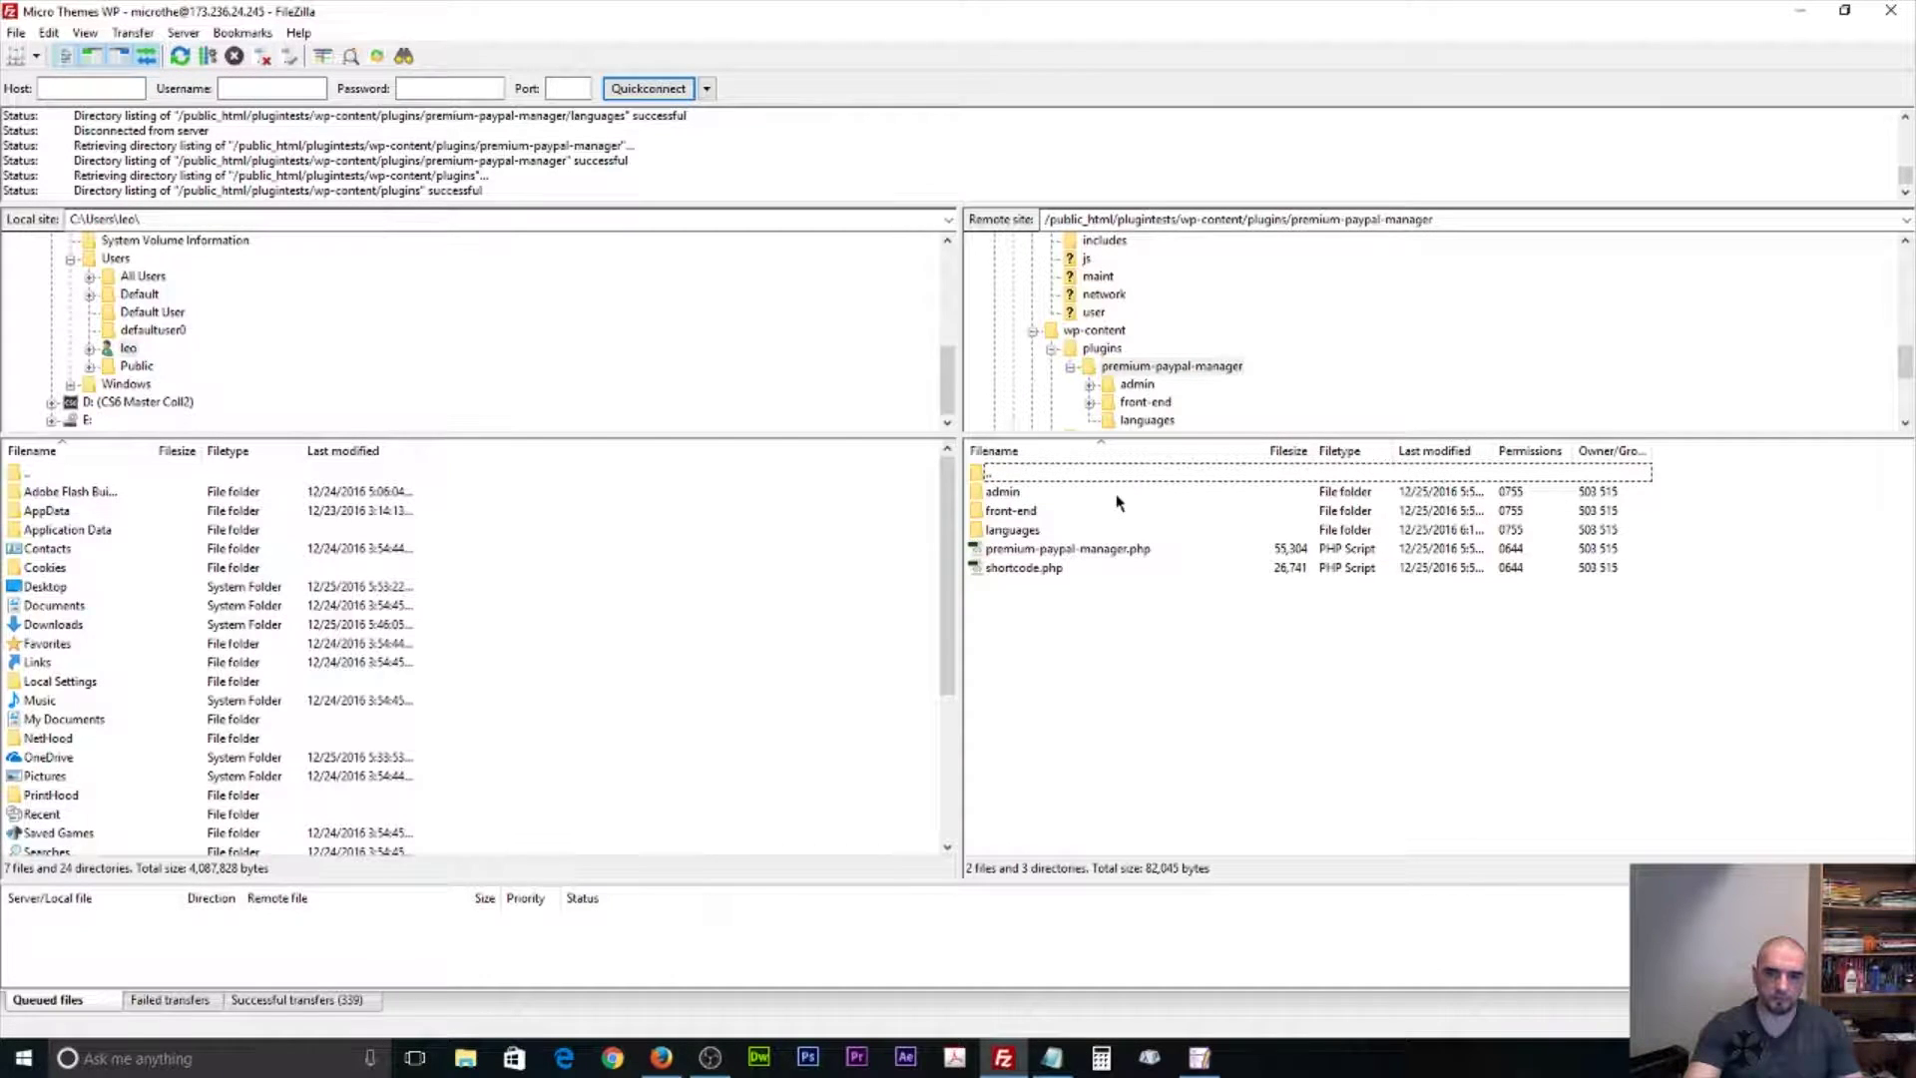
# Open the languages folder inside the remote premium-paypal-manager plugin folder.
pyautogui.click(1034, 536)
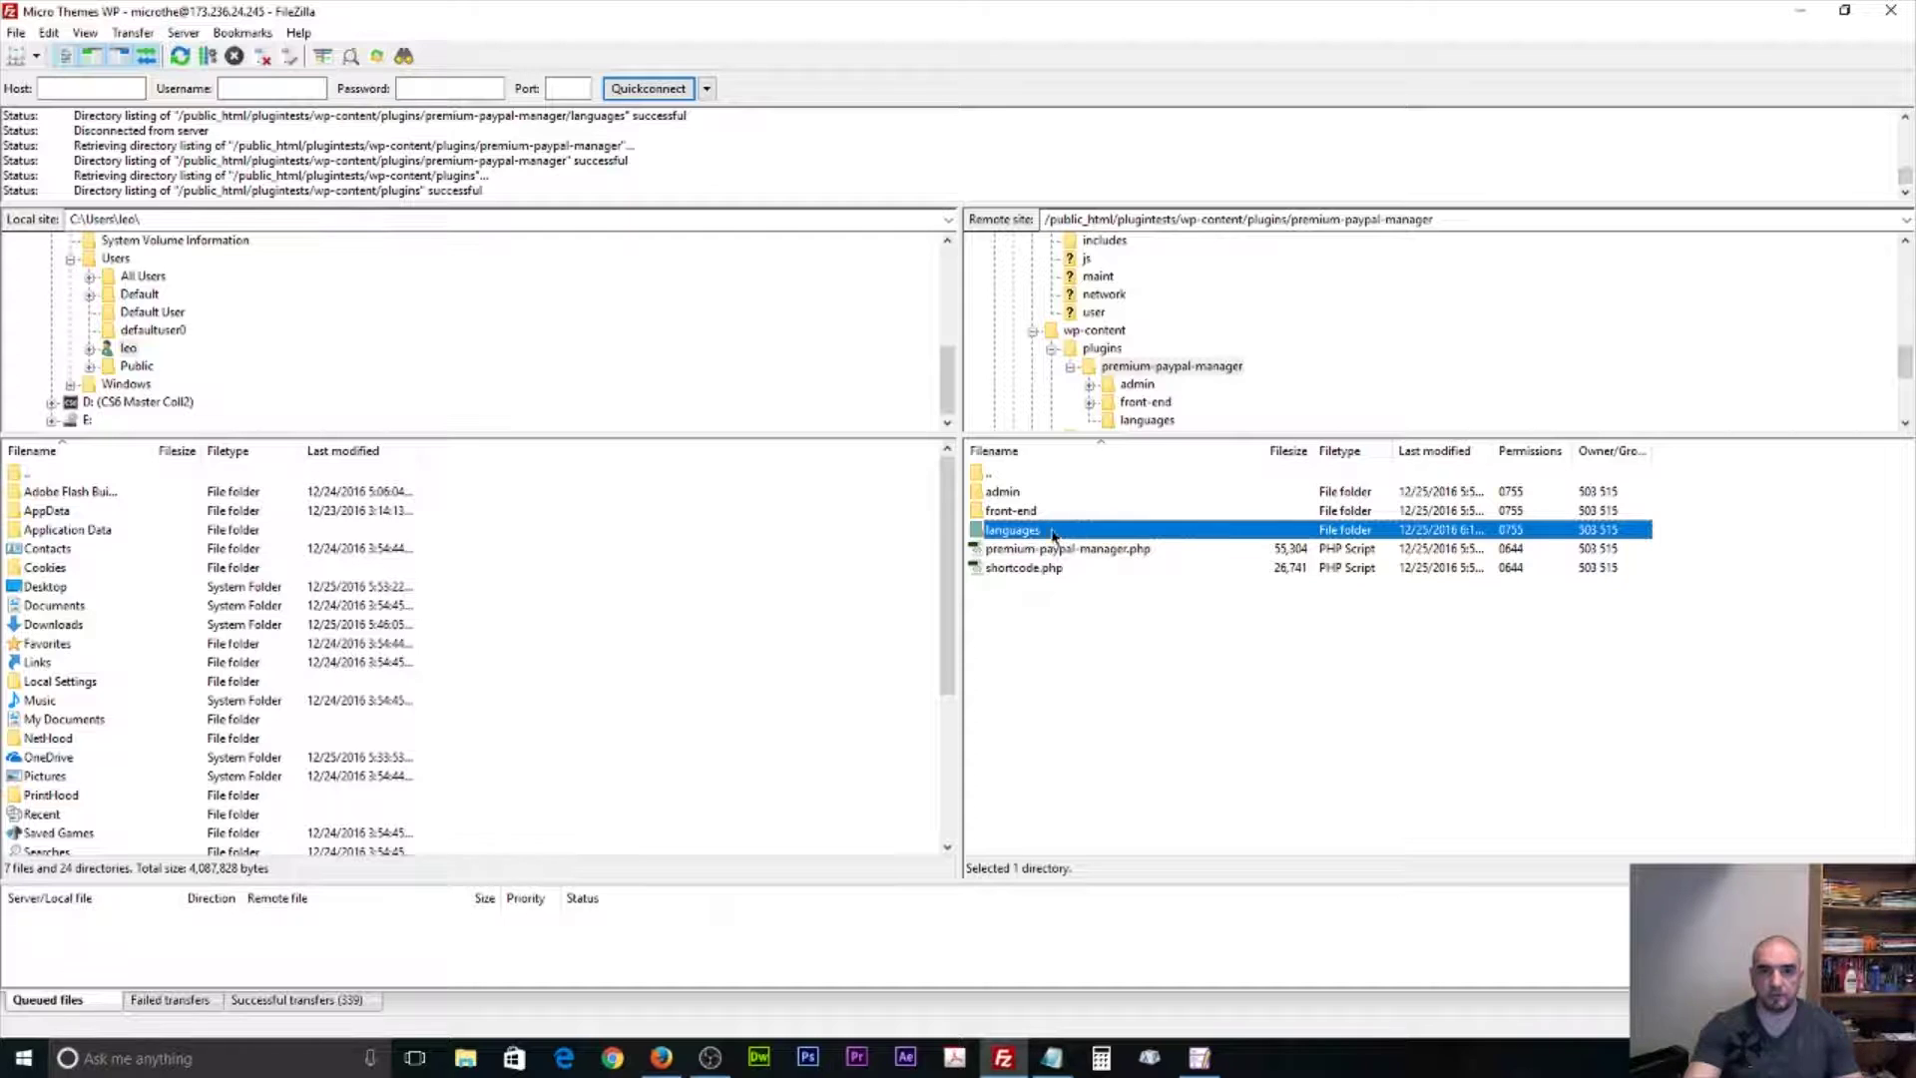
pyautogui.click(1031, 636)
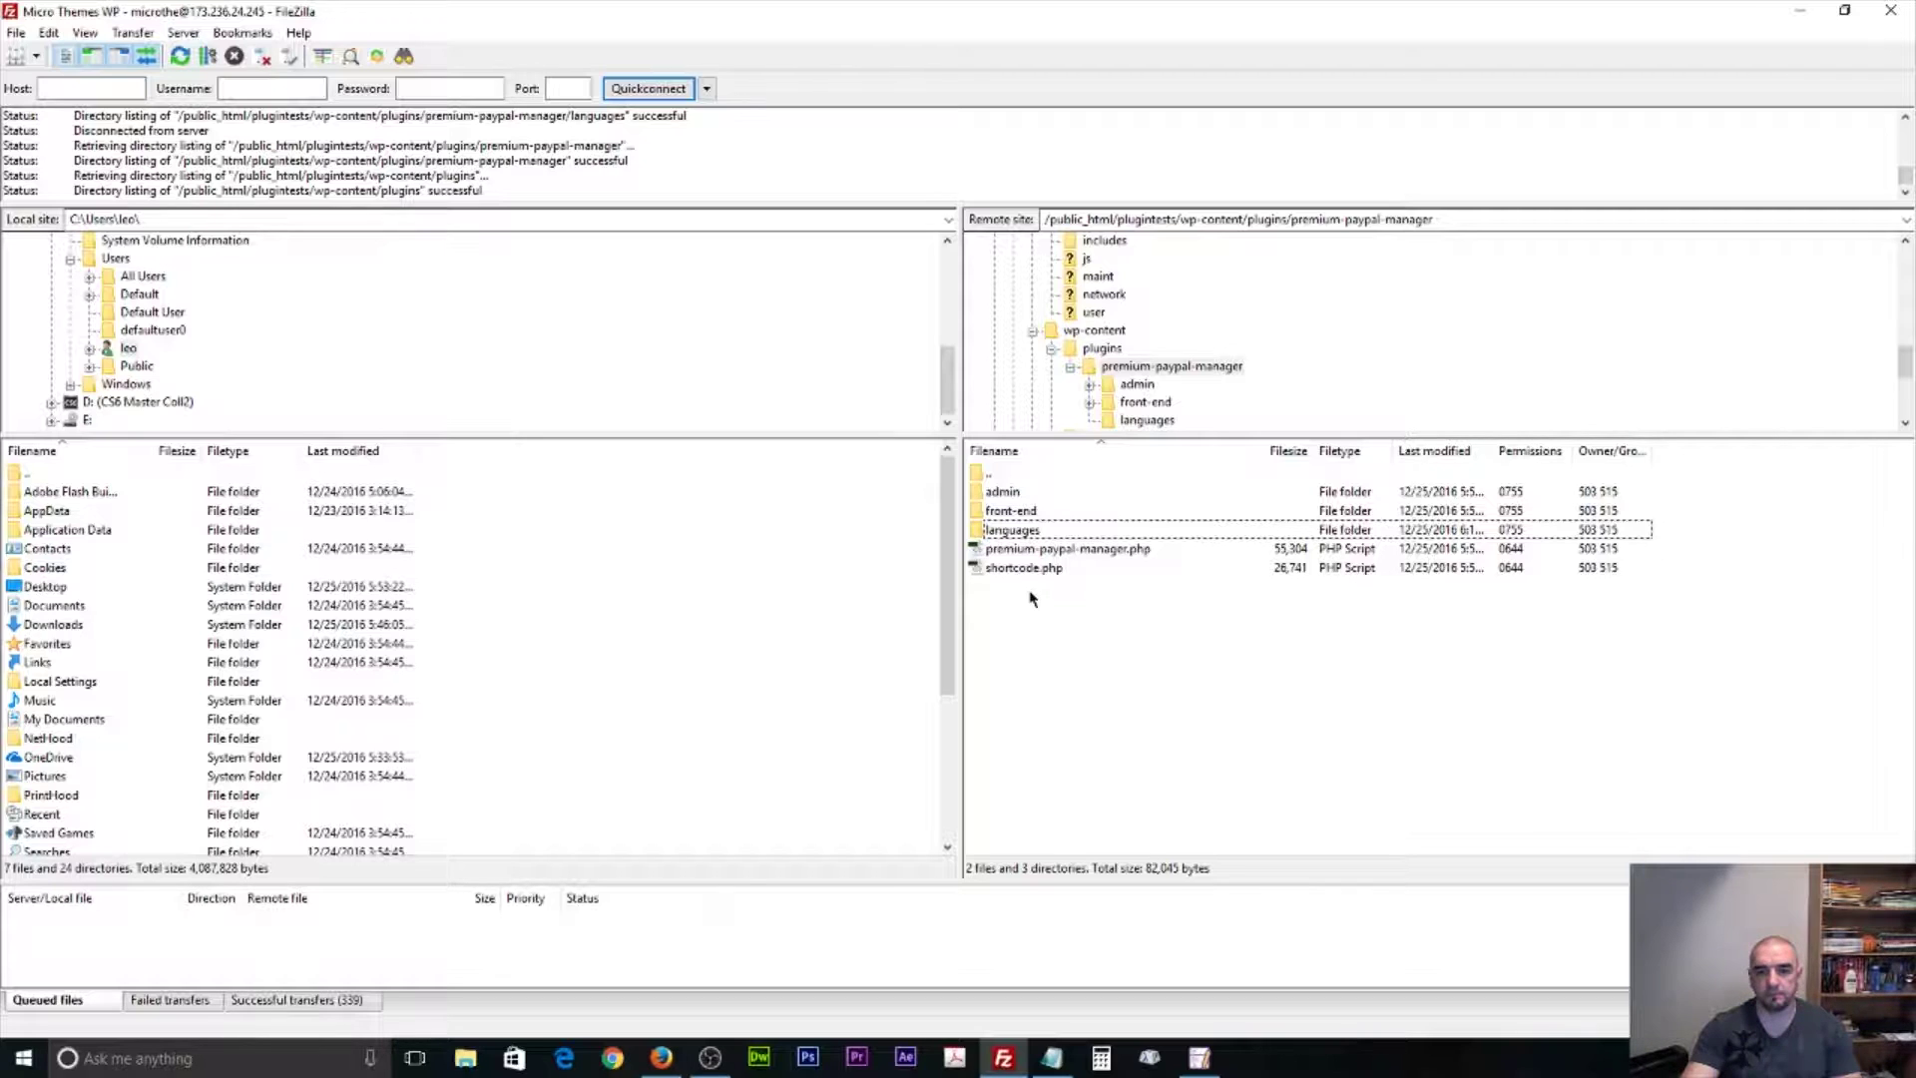
pyautogui.doubleClick(1028, 536)
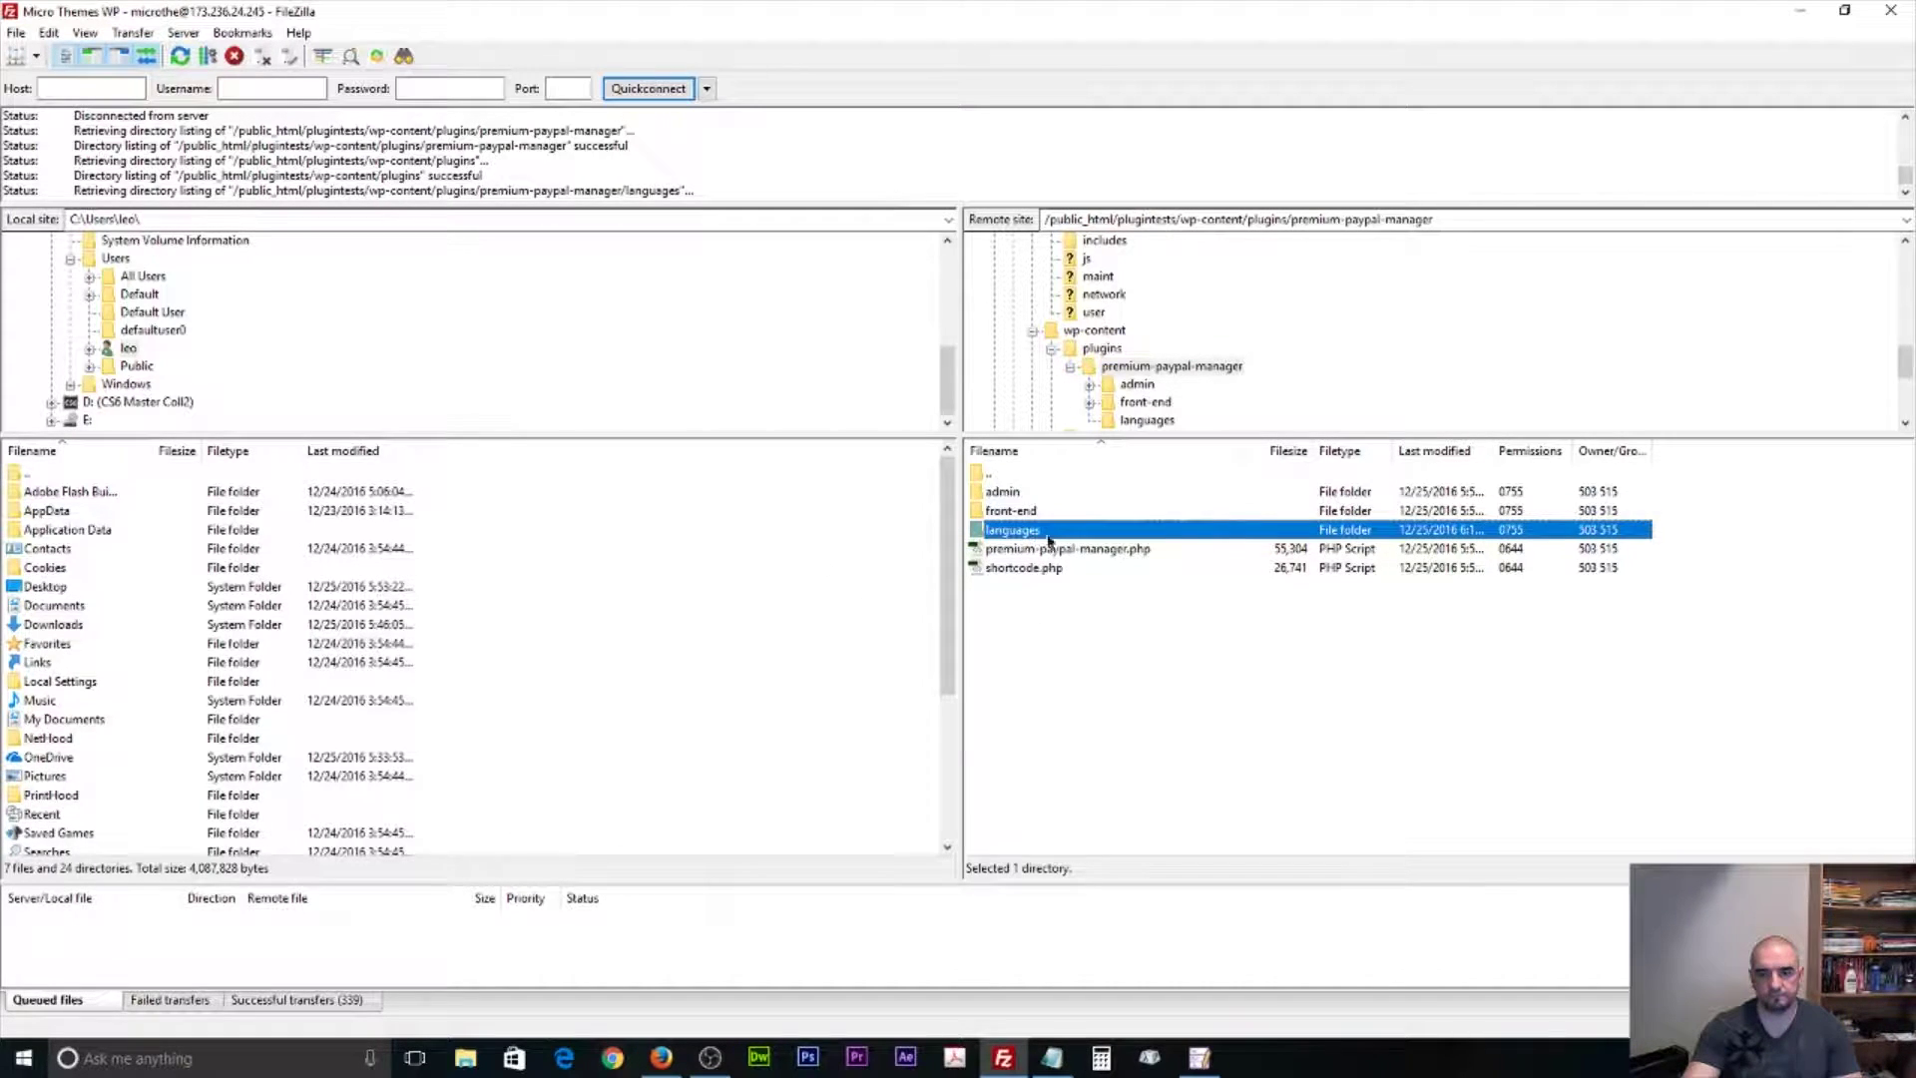
pyautogui.click(1064, 651)
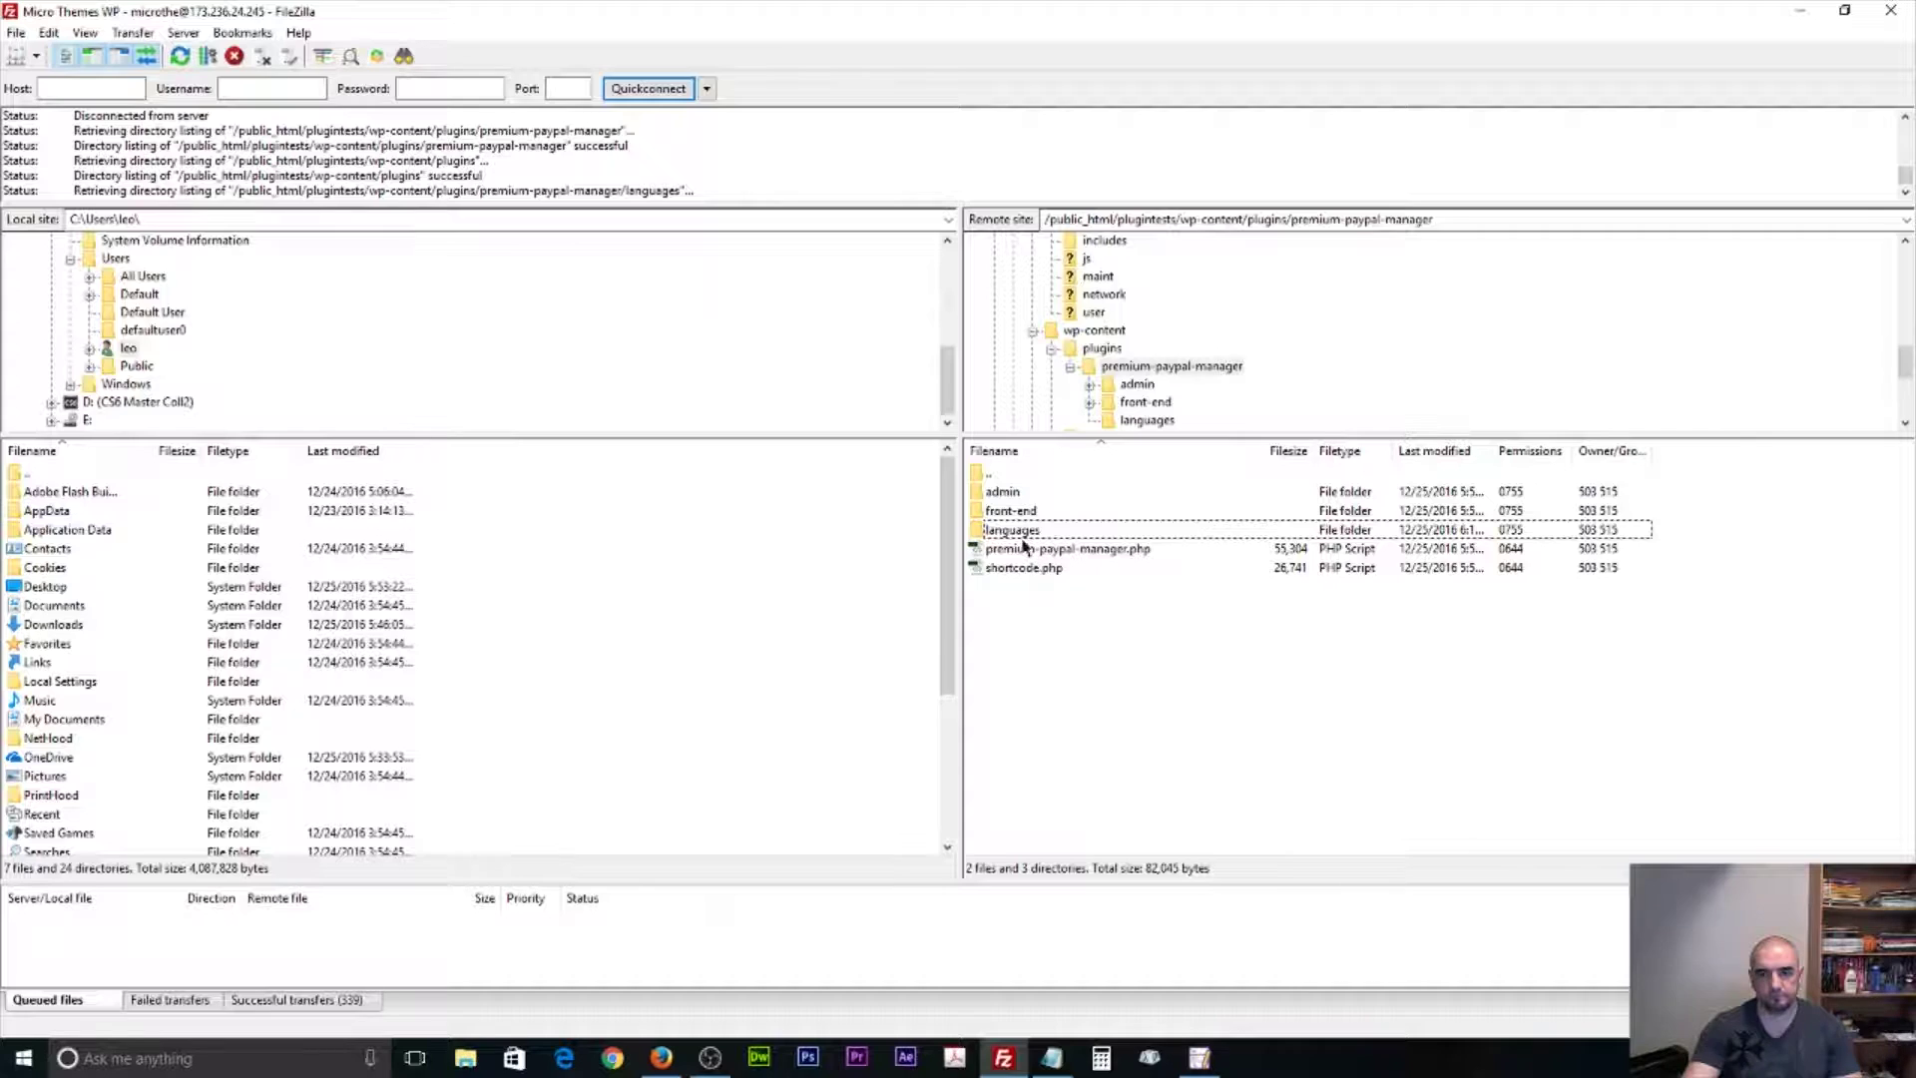
pyautogui.click(1024, 535)
pyautogui.click(1080, 613)
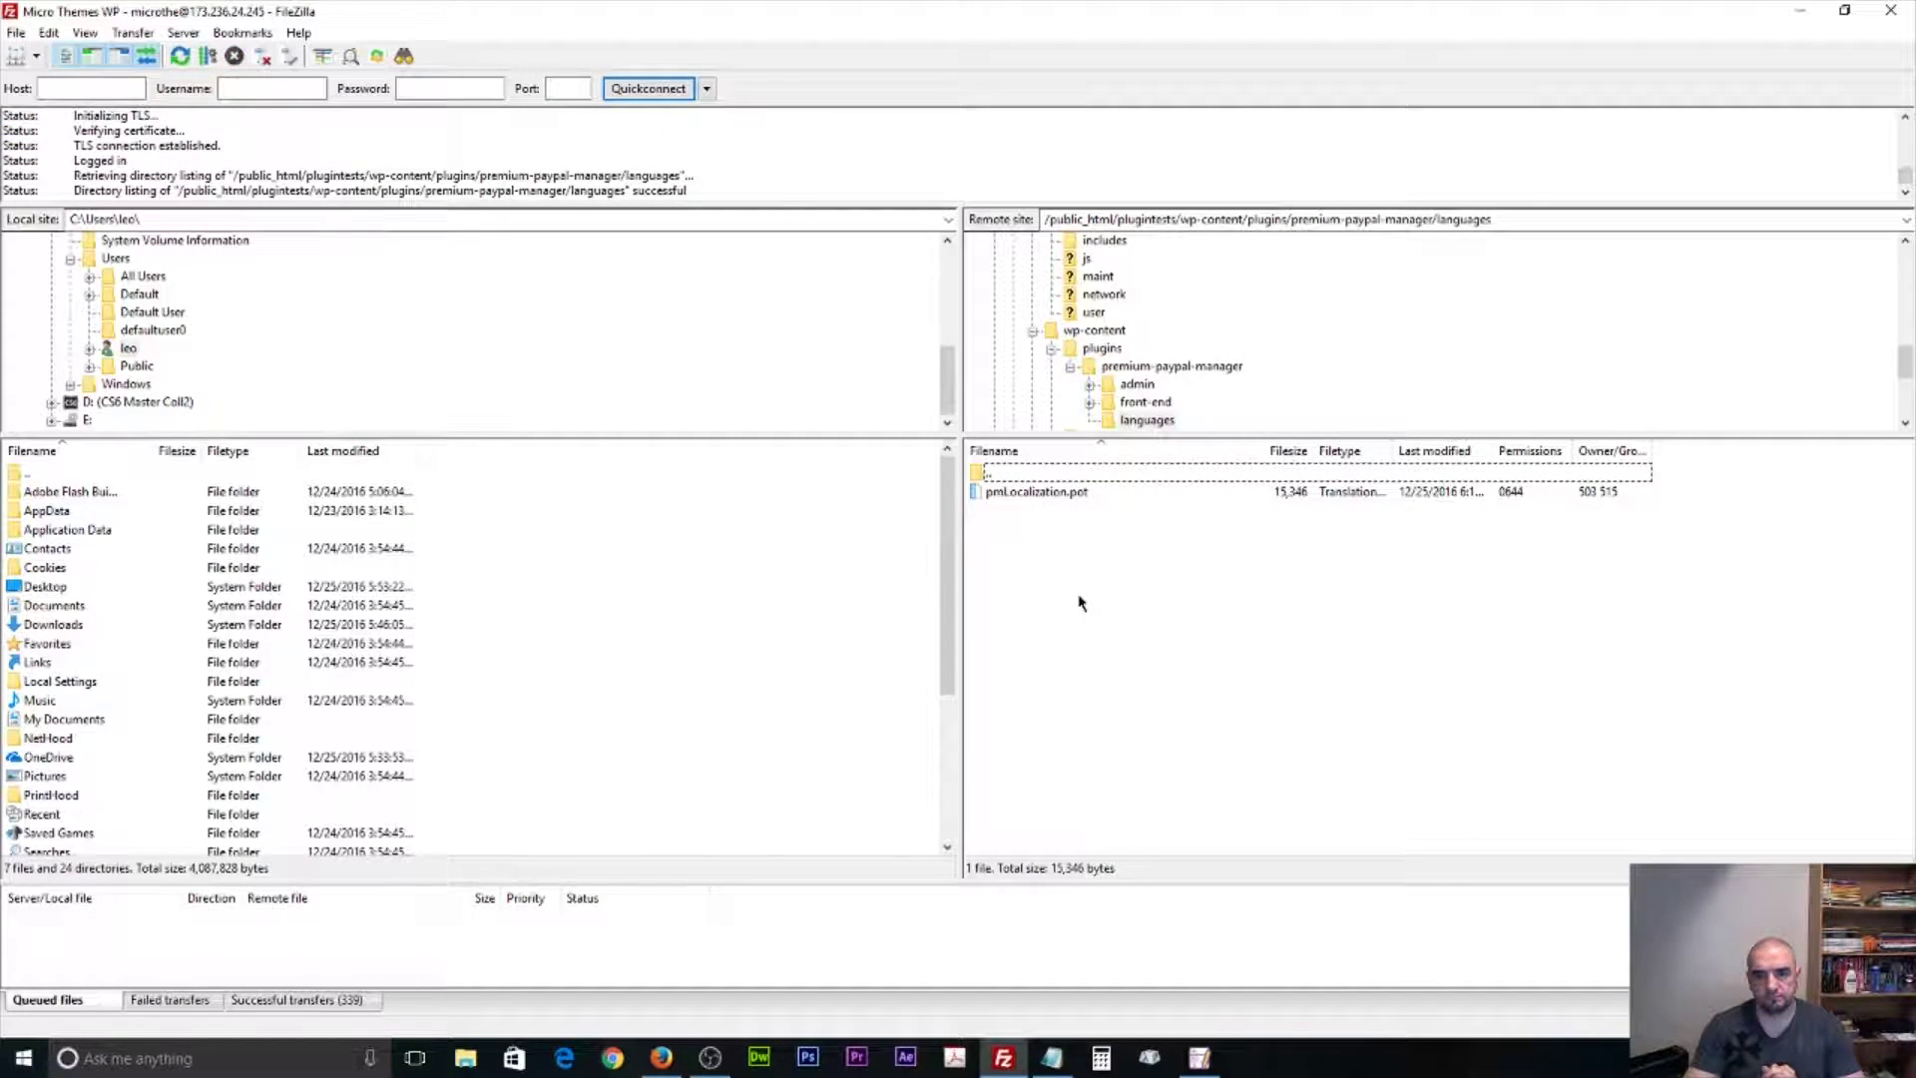
# Select the pmLocalization.pot file in the remote languages folder.
pyautogui.click(1062, 493)
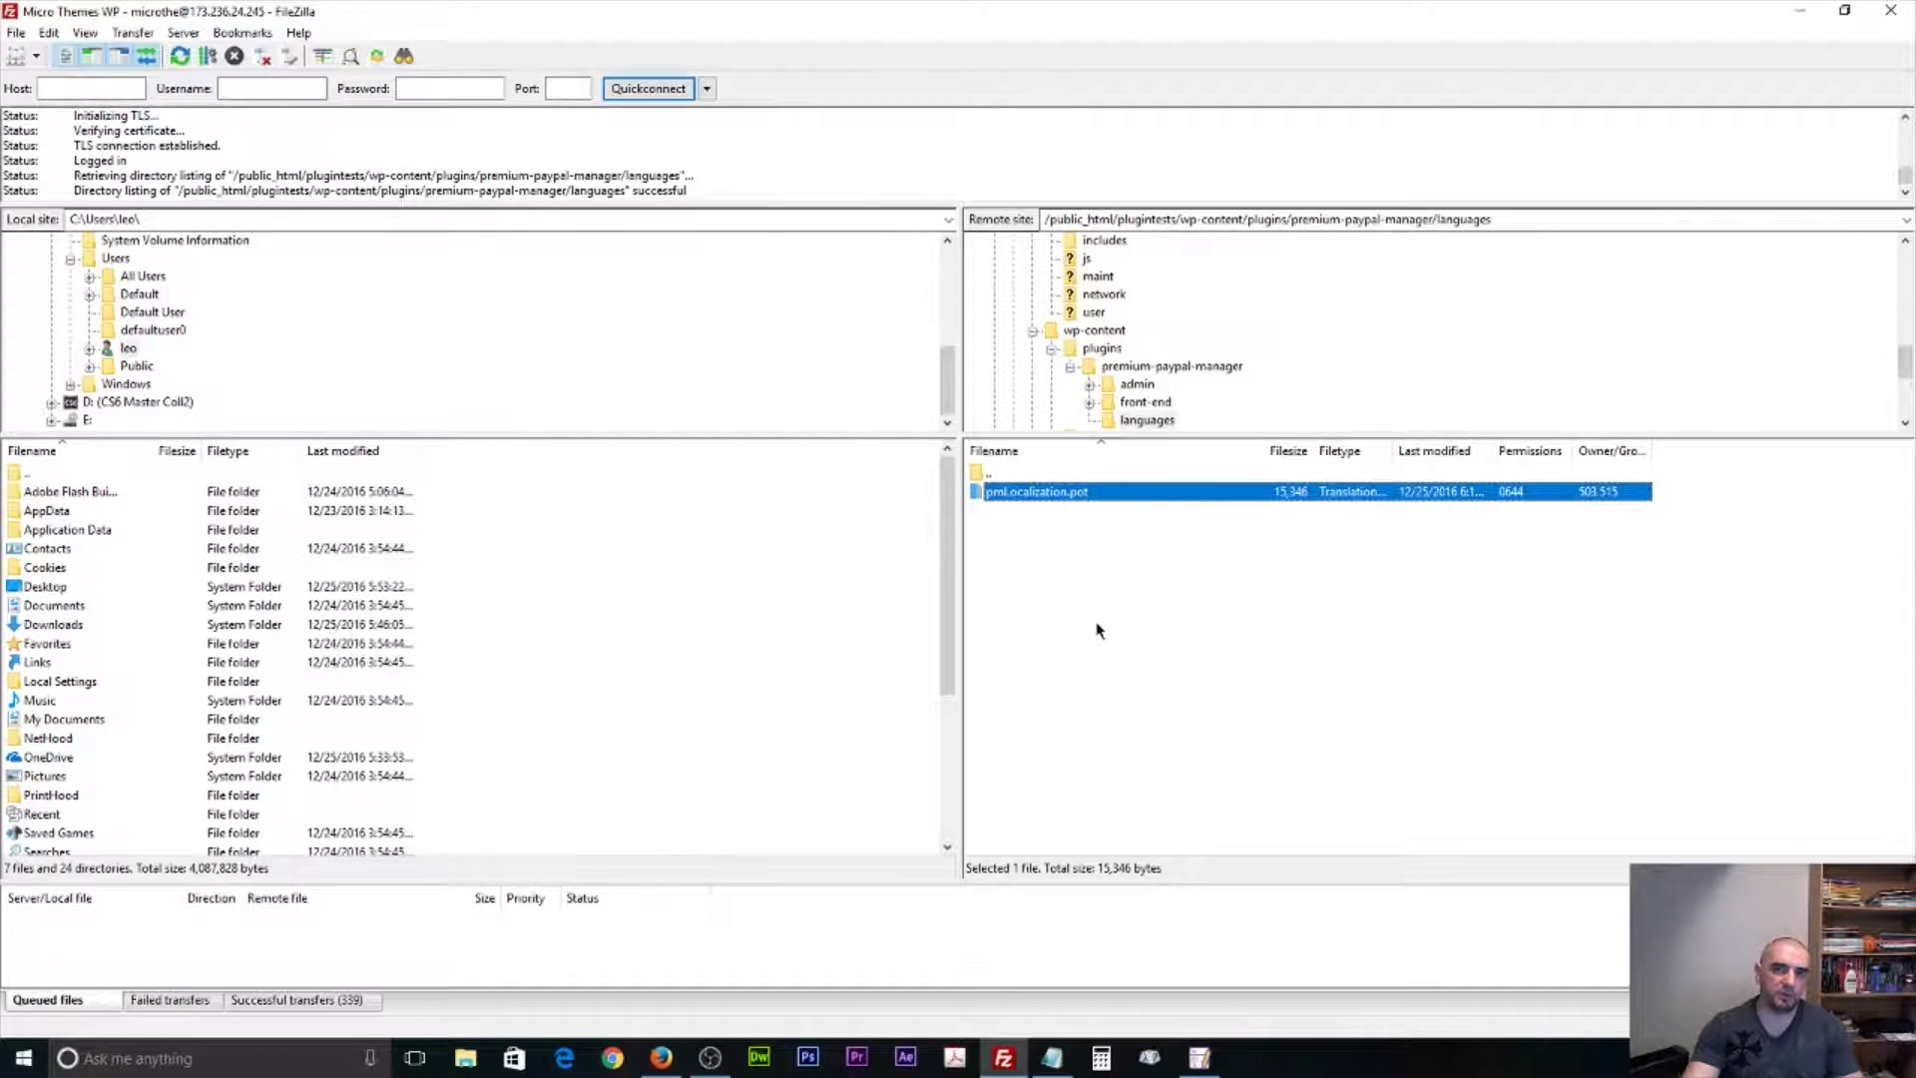
pyautogui.click(1114, 600)
pyautogui.click(1018, 493)
pyautogui.click(1047, 557)
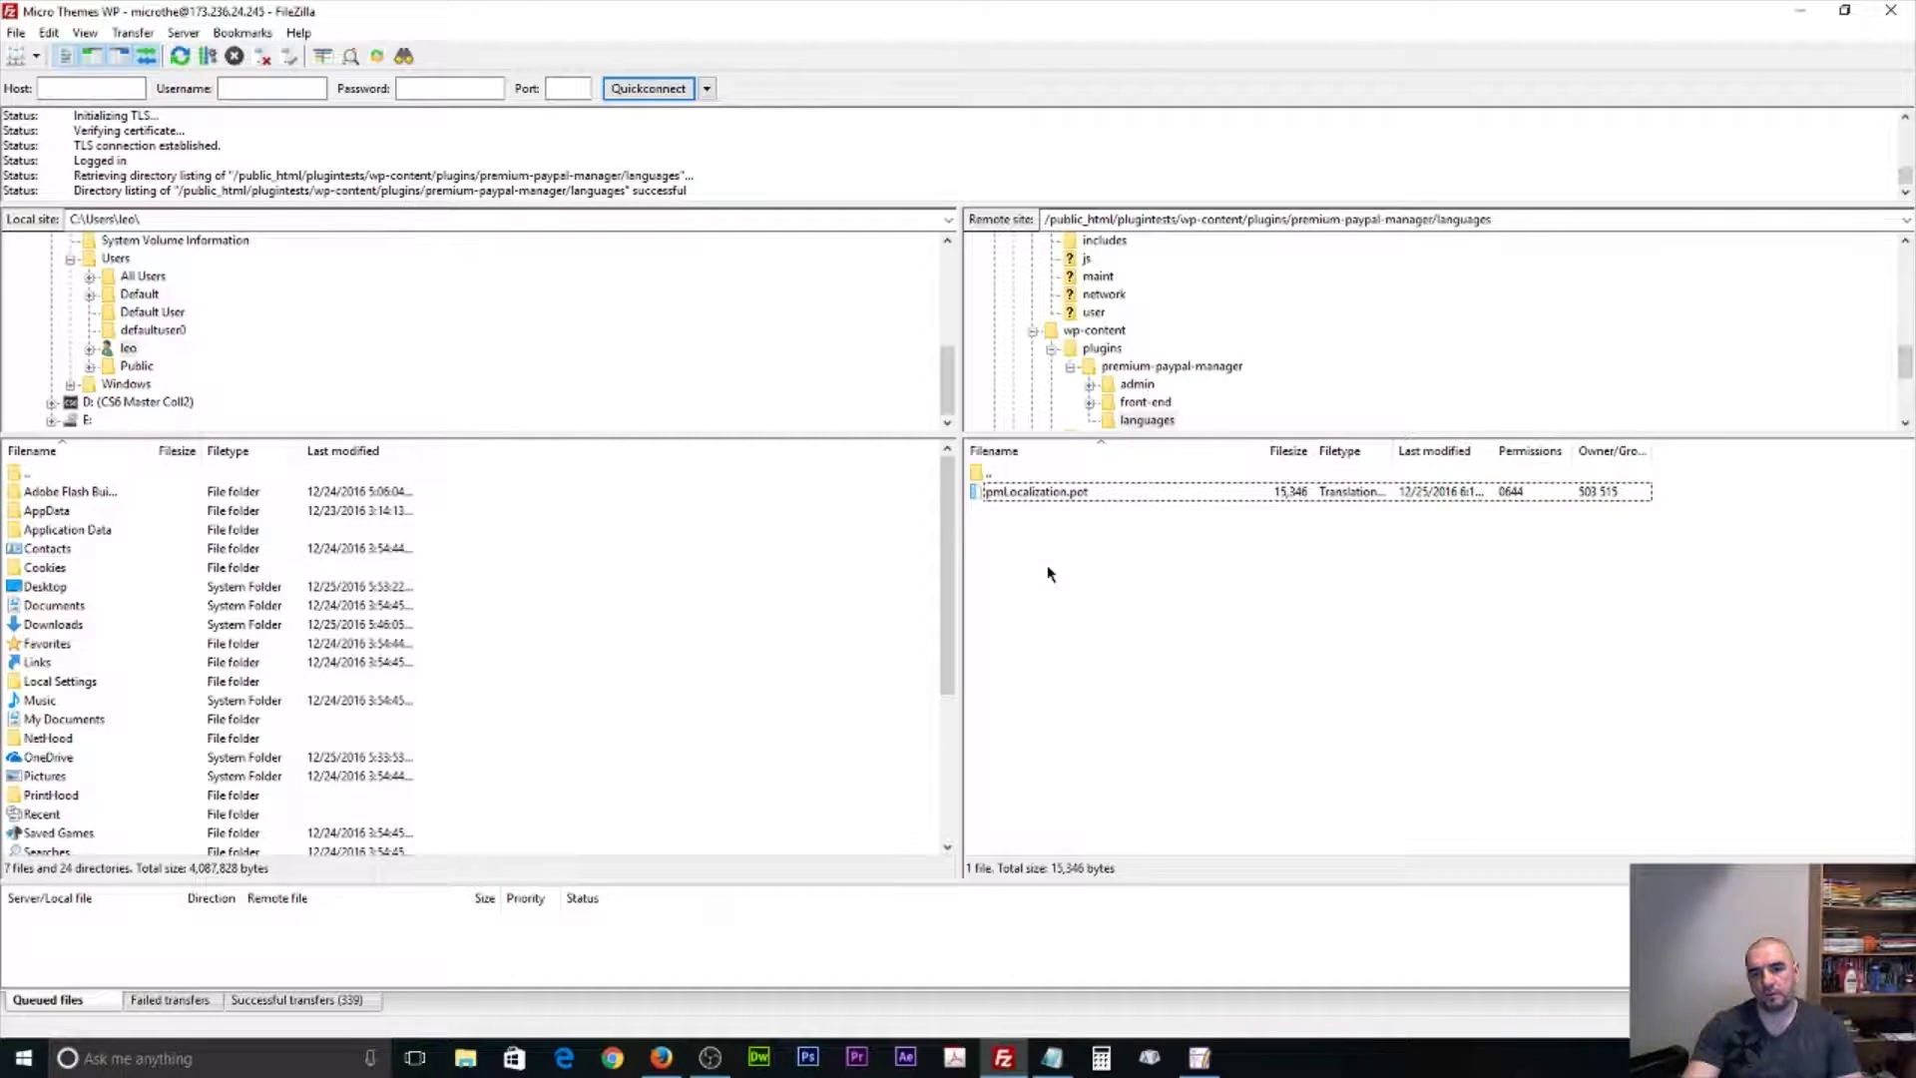
pyautogui.click(1034, 493)
# Reduce the FileZilla window to uncover the desktop and move the pmLocalization file's icon to a free area beside it.
pyautogui.doubleClick(907, 16)
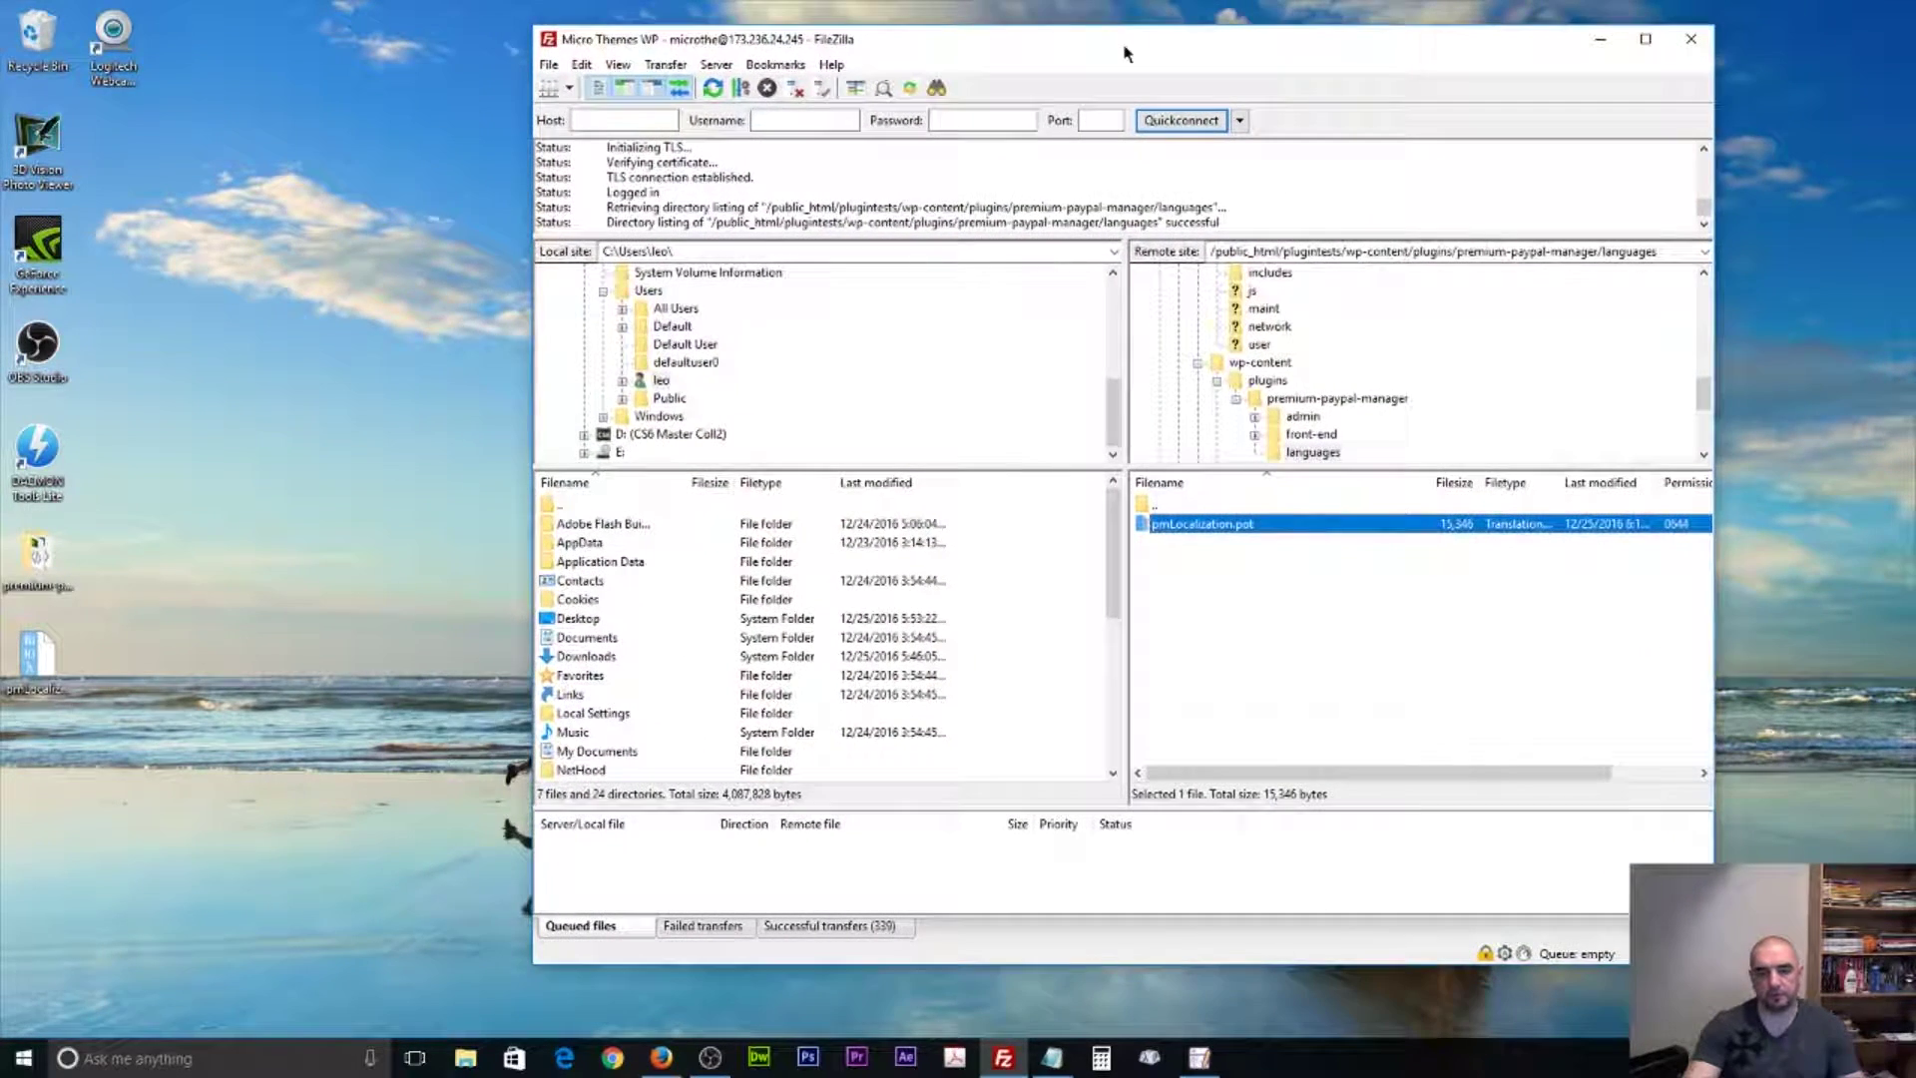
pyautogui.moveTo(36, 656); pyautogui.dragTo(267, 461)
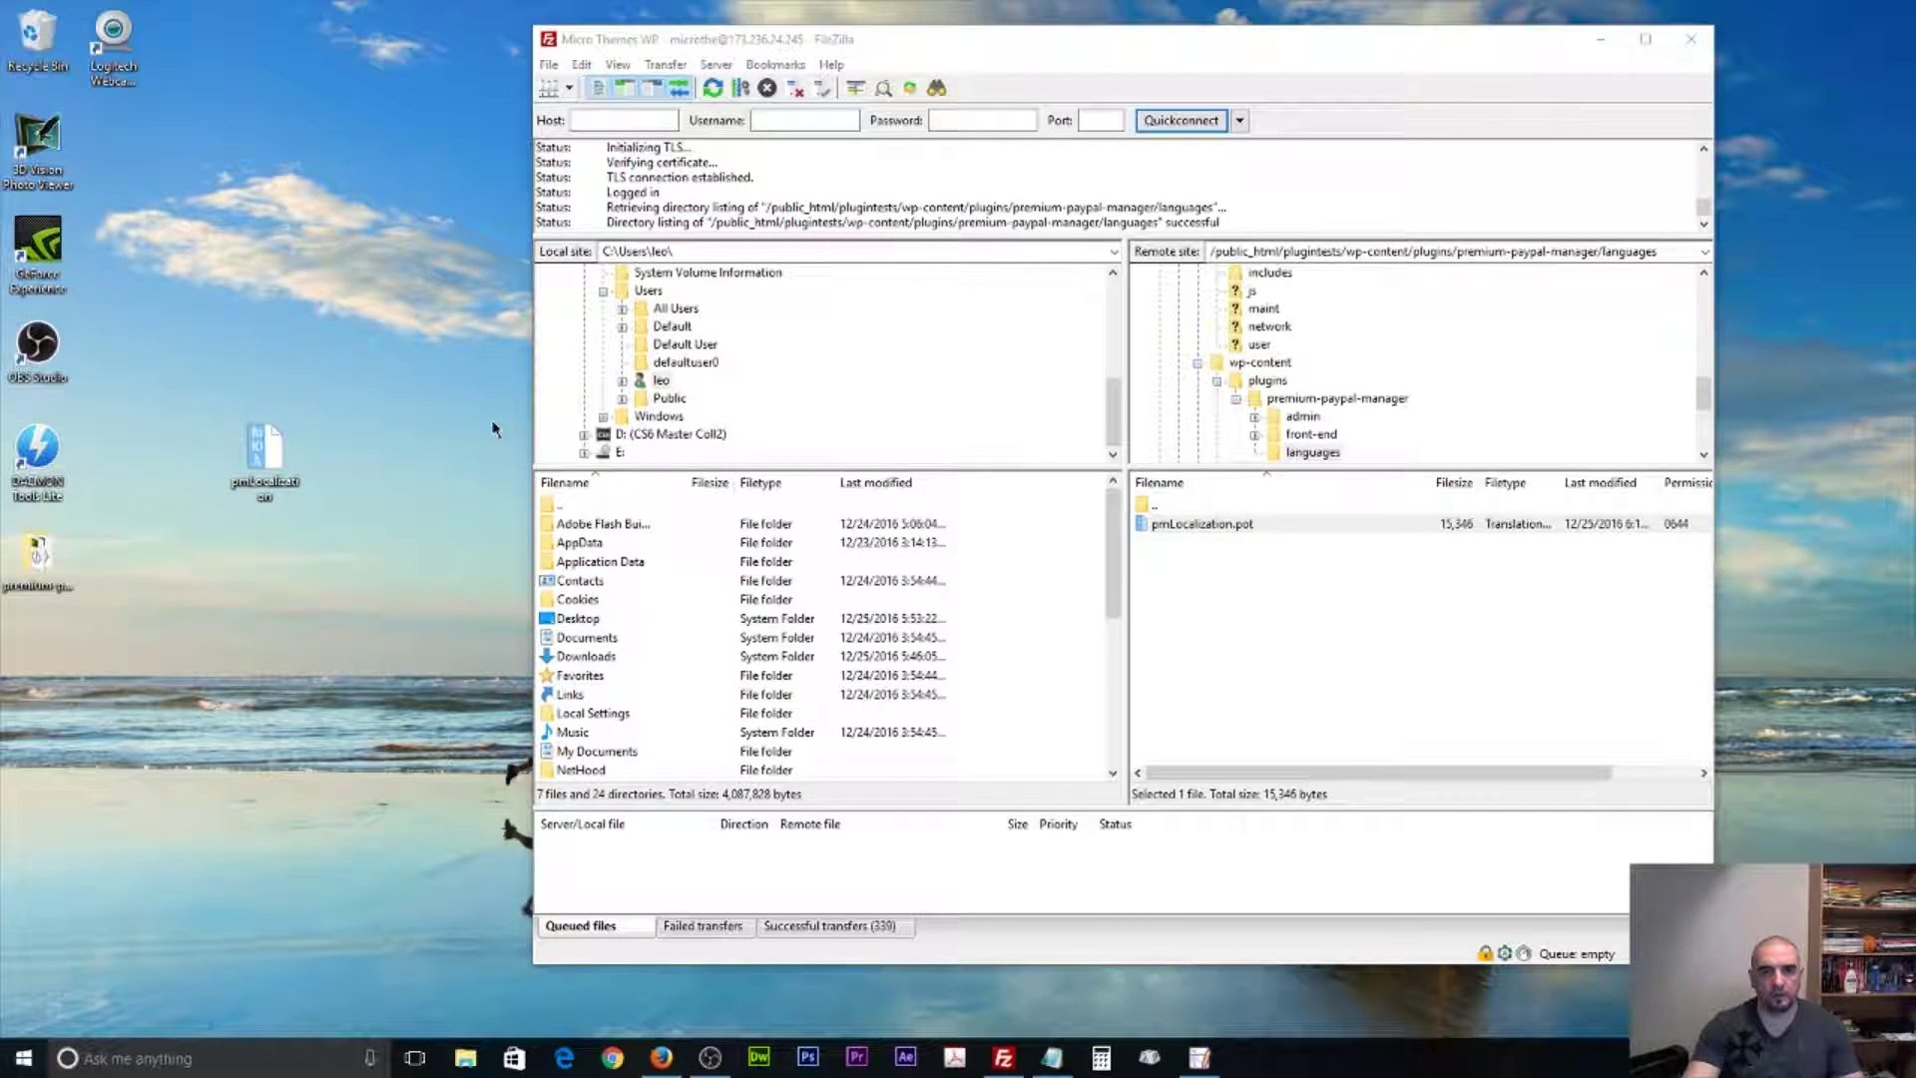
pyautogui.moveTo(1297, 45); pyautogui.dragTo(1342, 55)
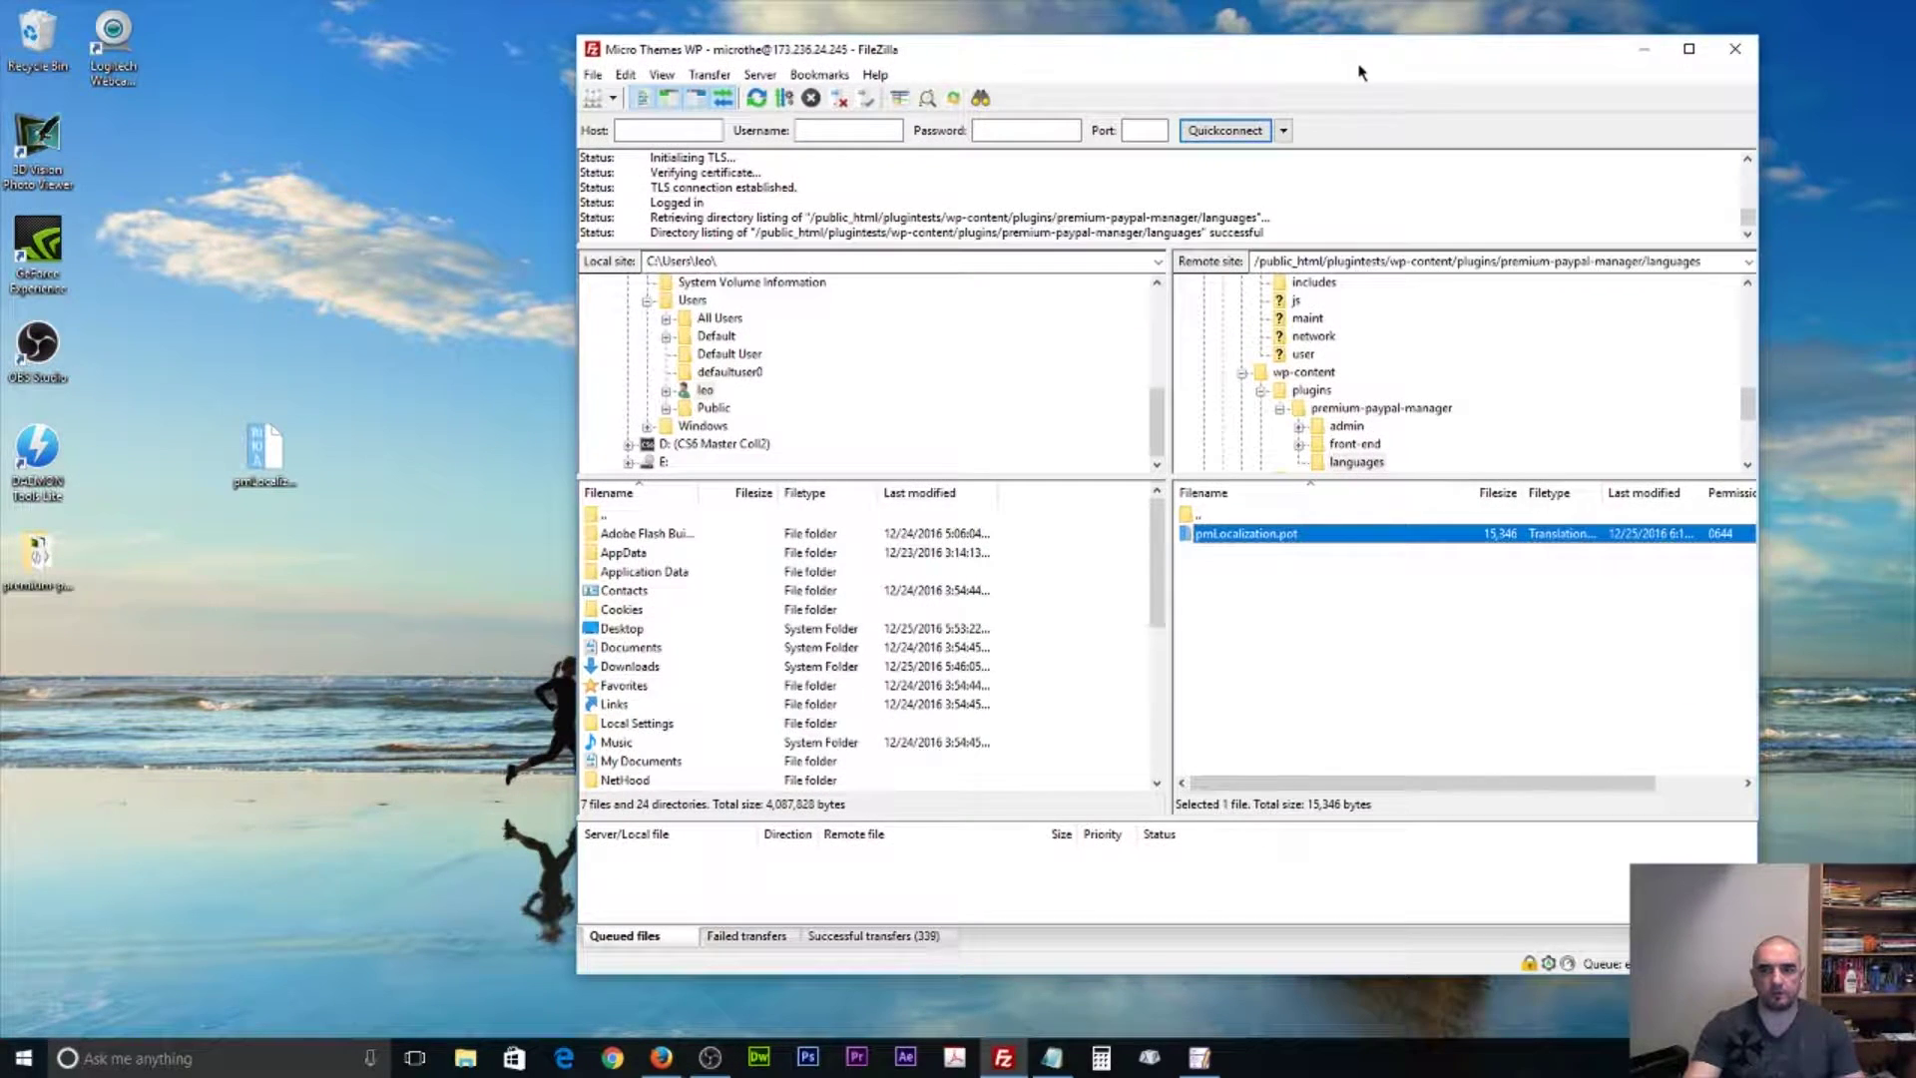
# Open the desktop pmLocalization file in Poedit and create a new translation in French (France) from it.
pyautogui.click(359, 514)
pyautogui.click(279, 457)
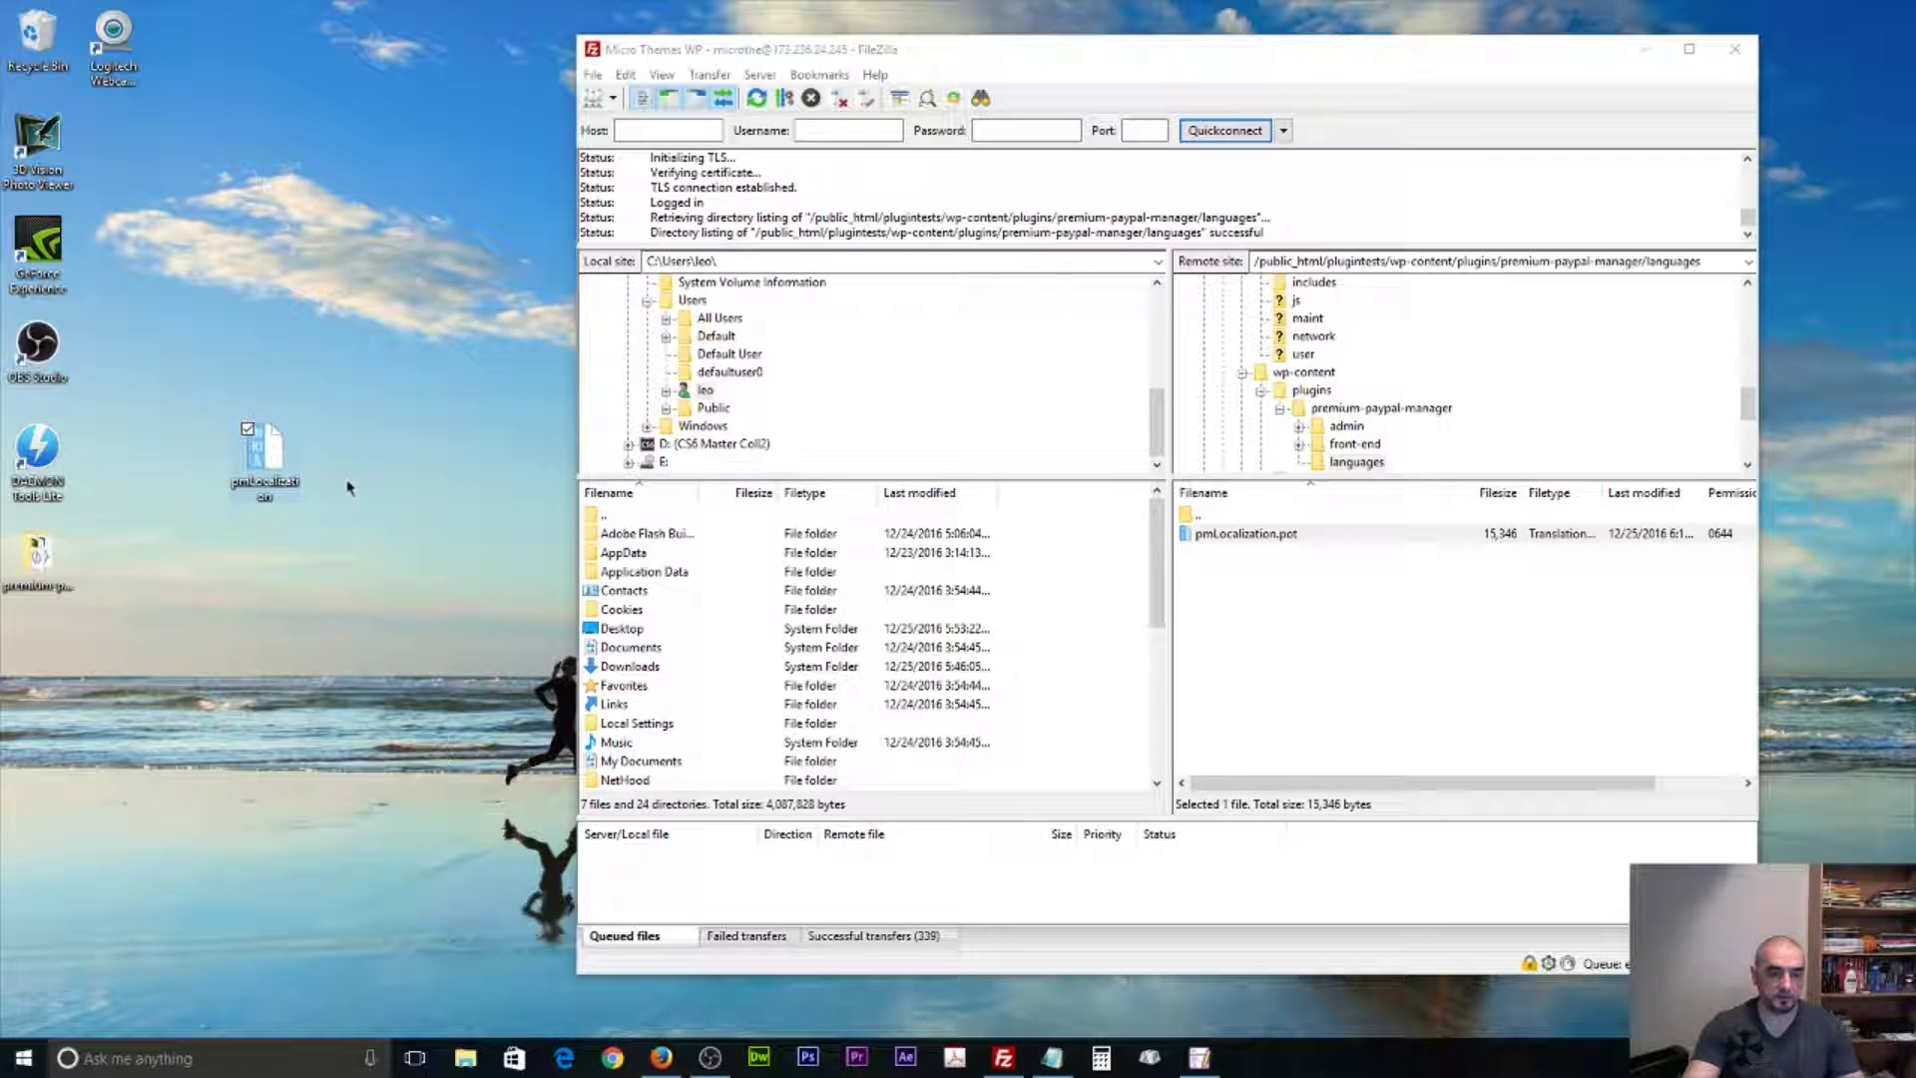
pyautogui.doubleClick(262, 454)
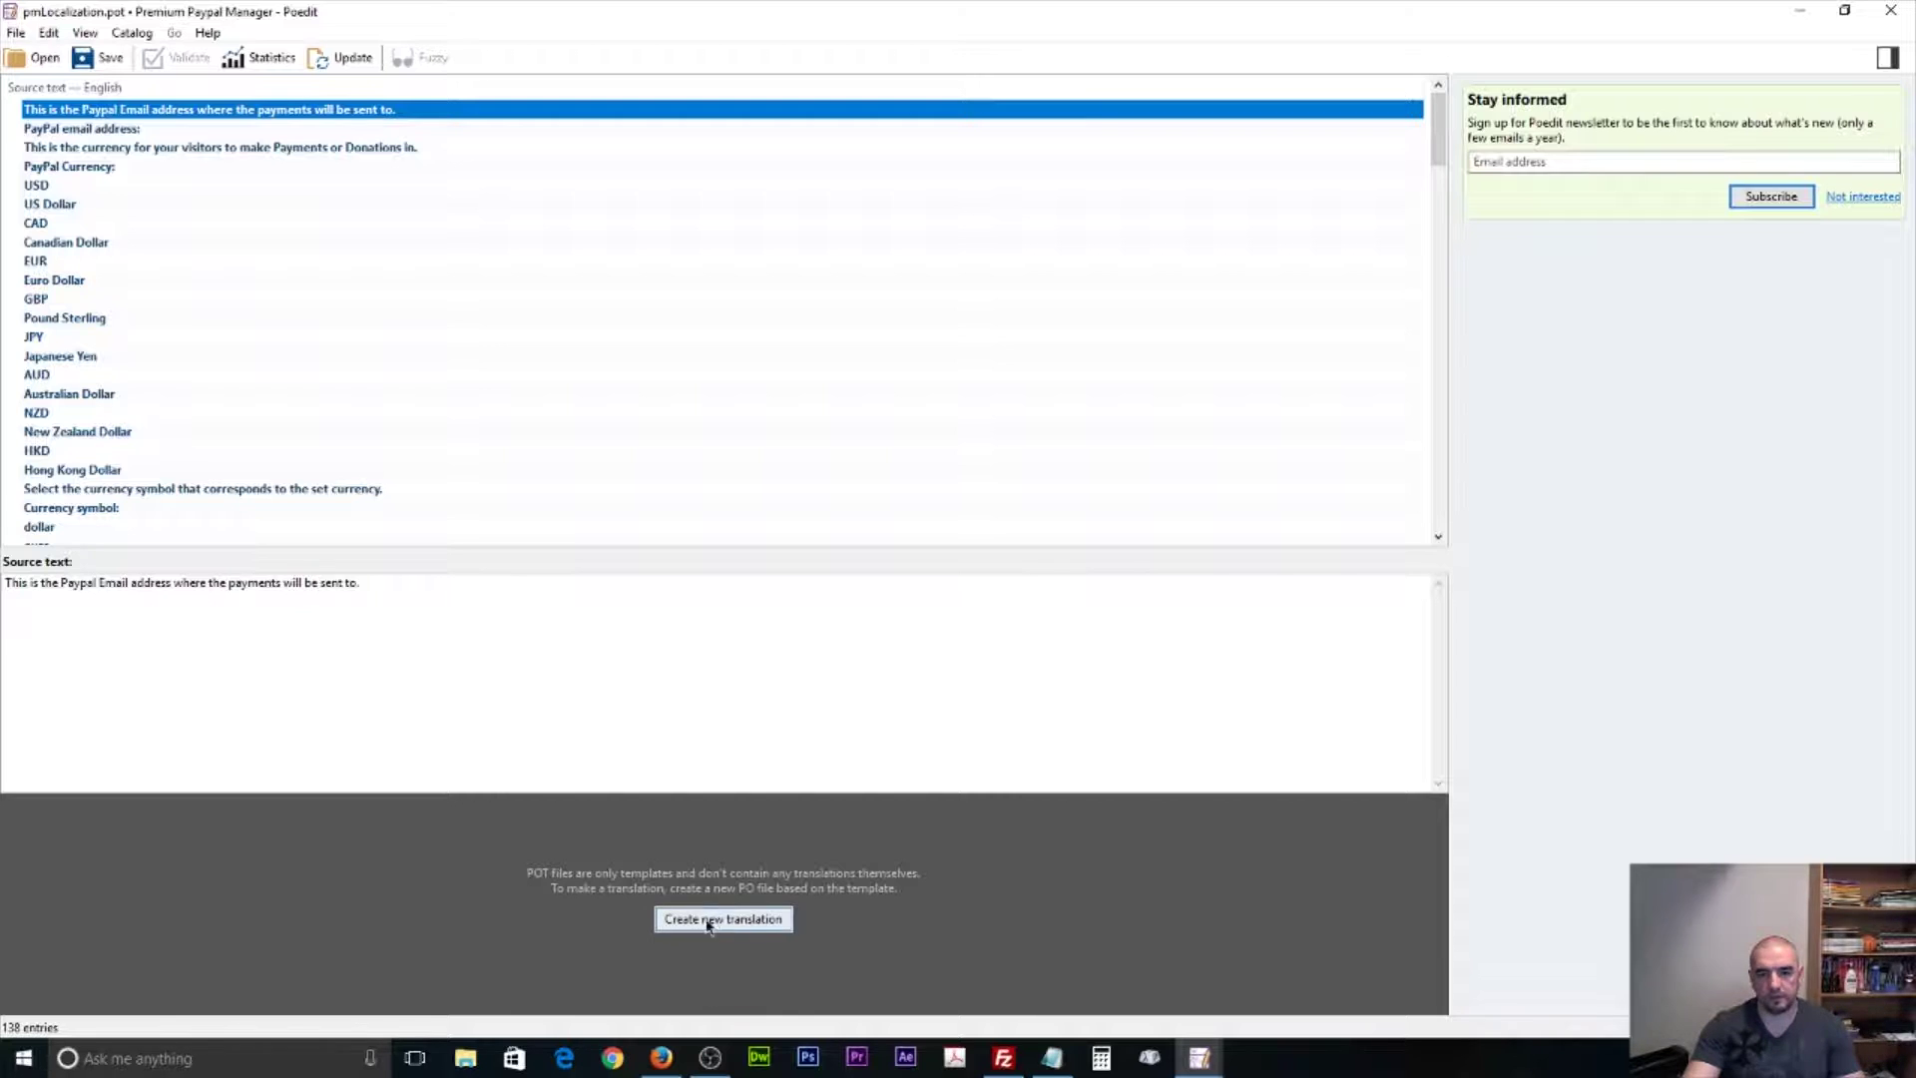
pyautogui.click(737, 928)
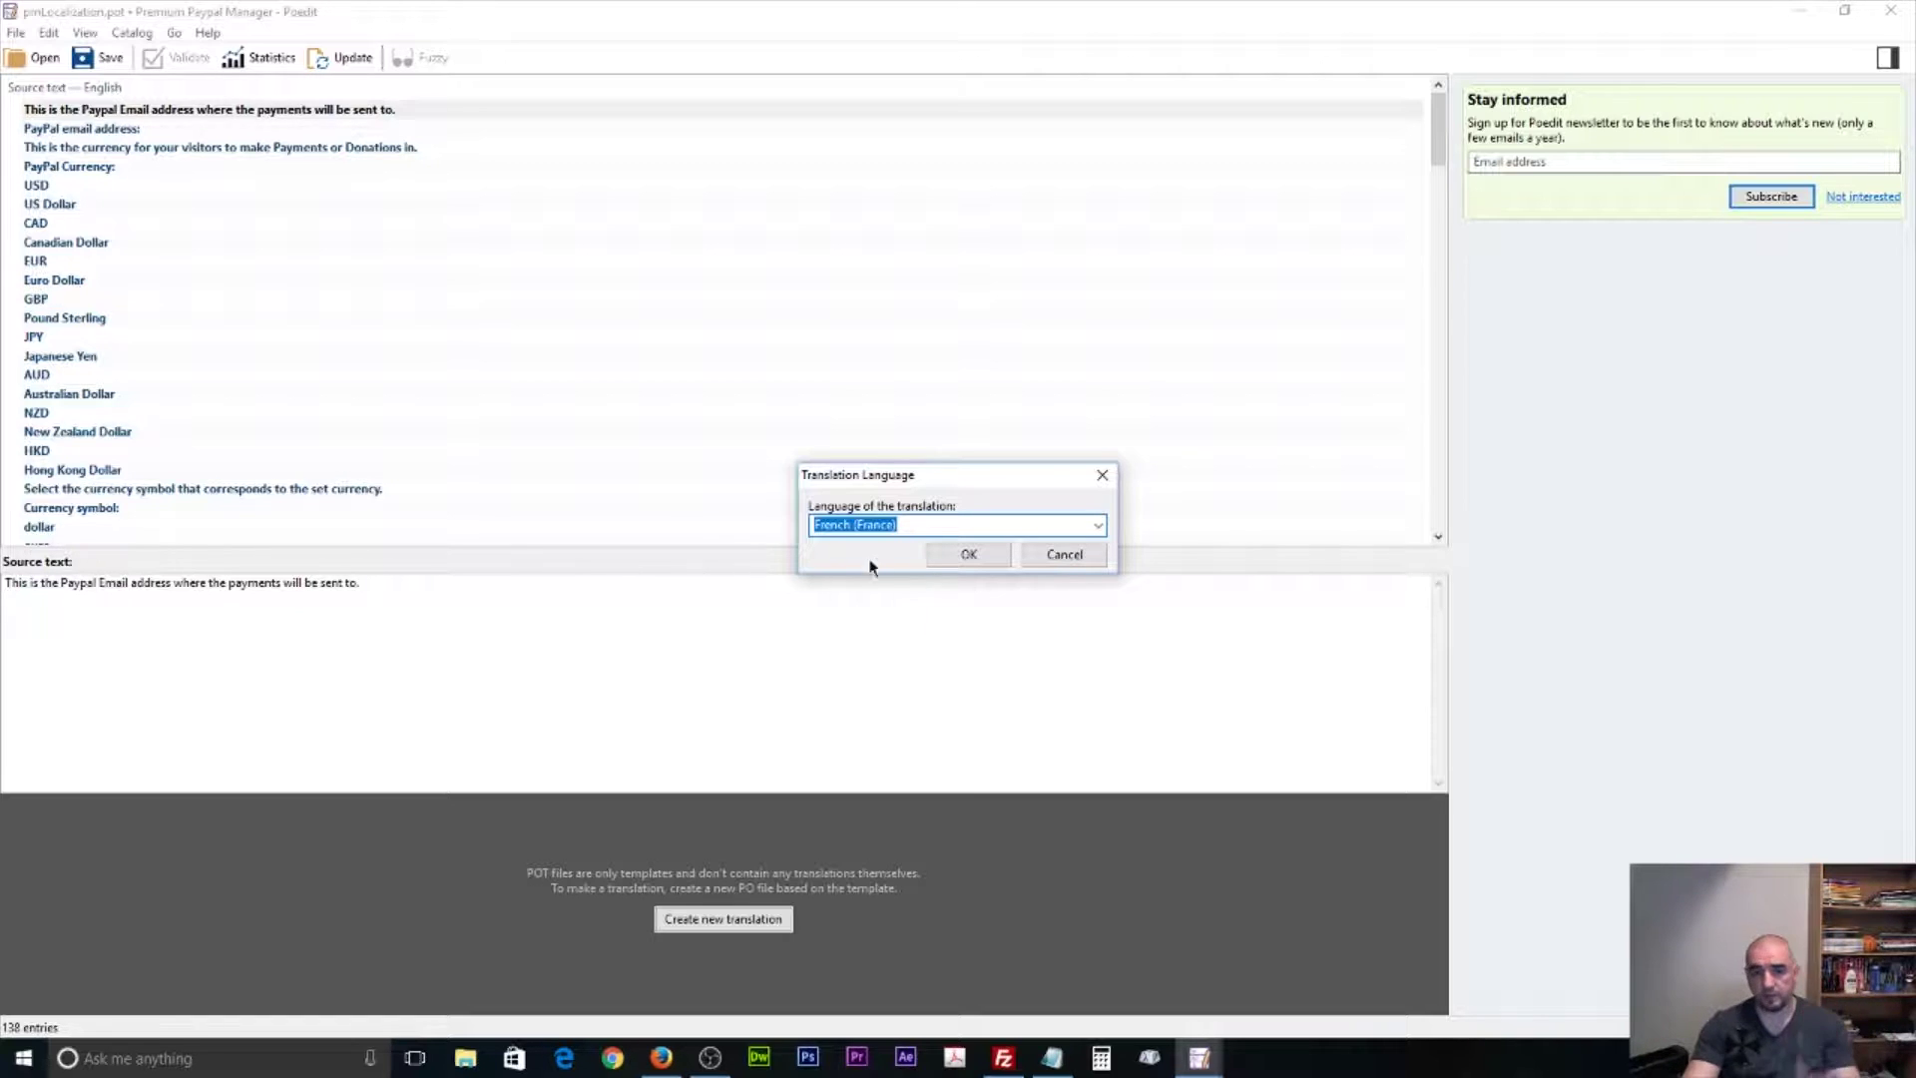
pyautogui.click(963, 556)
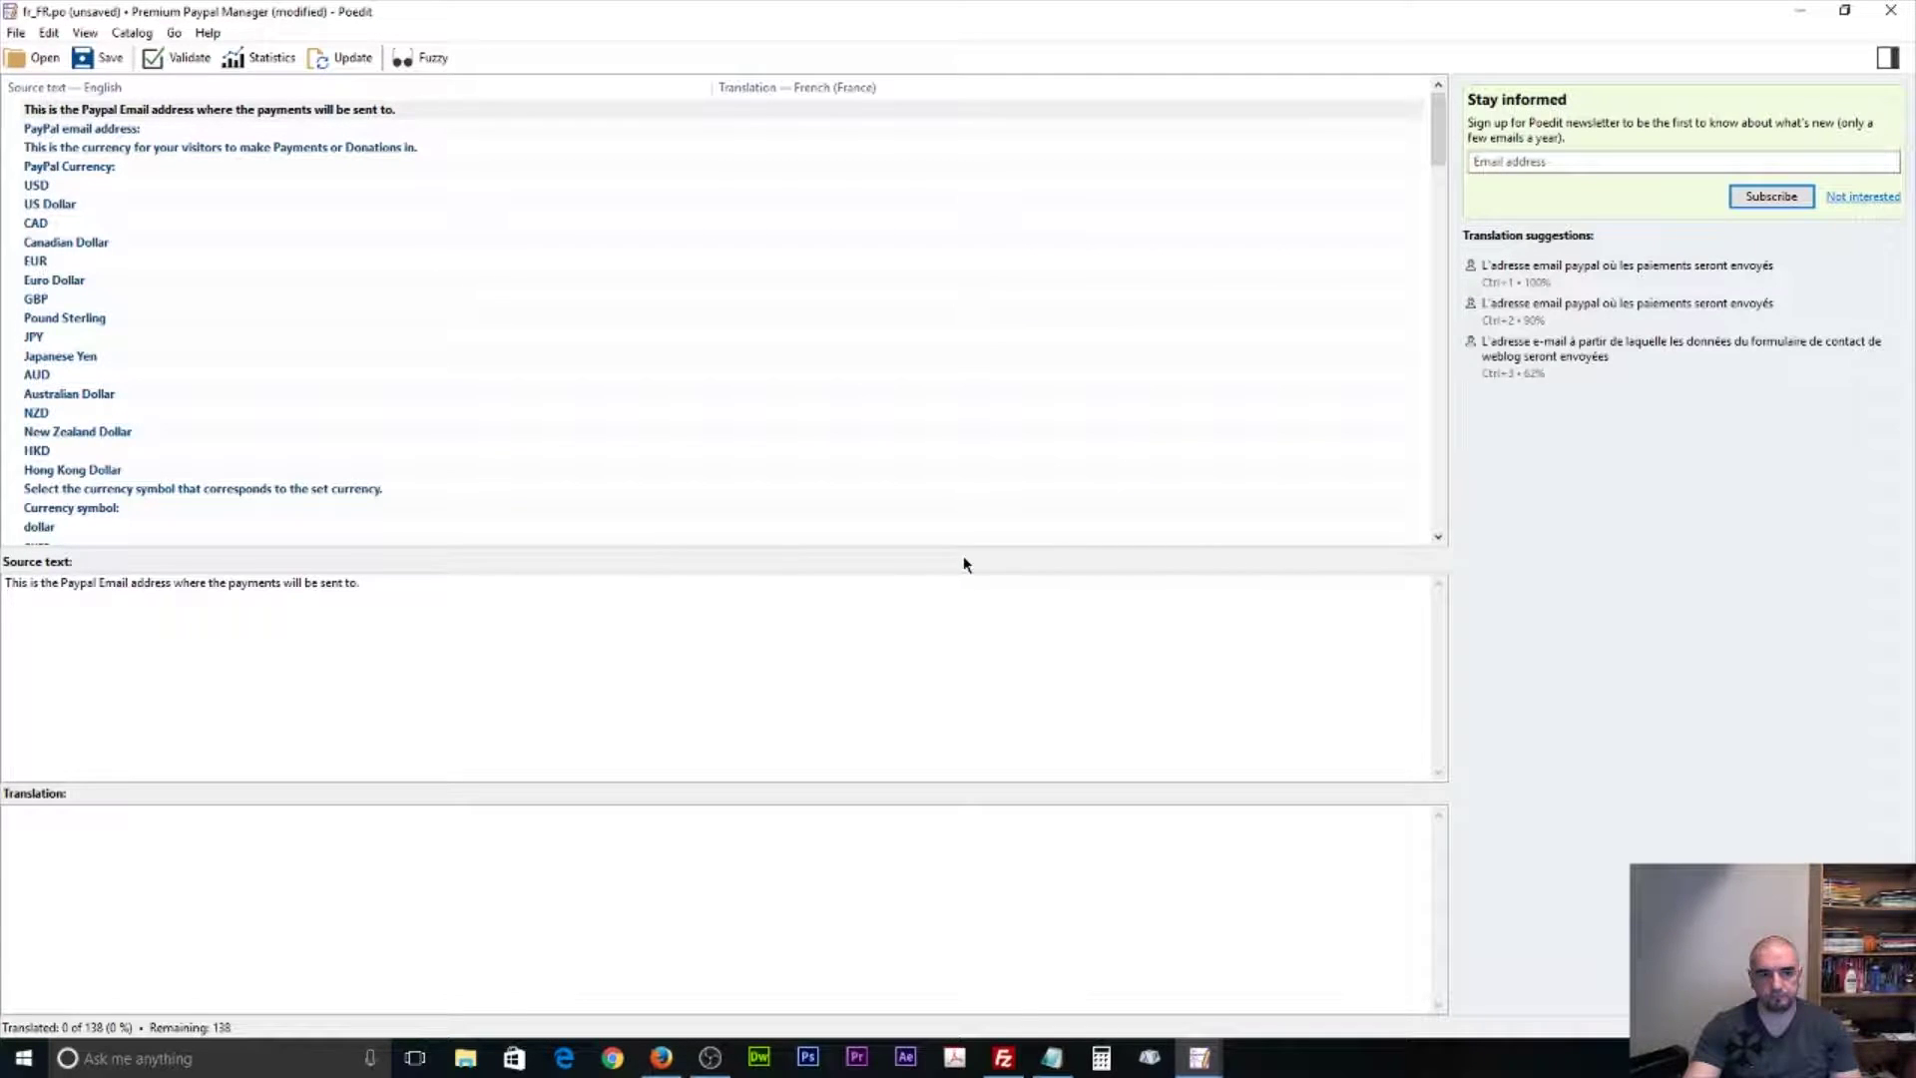
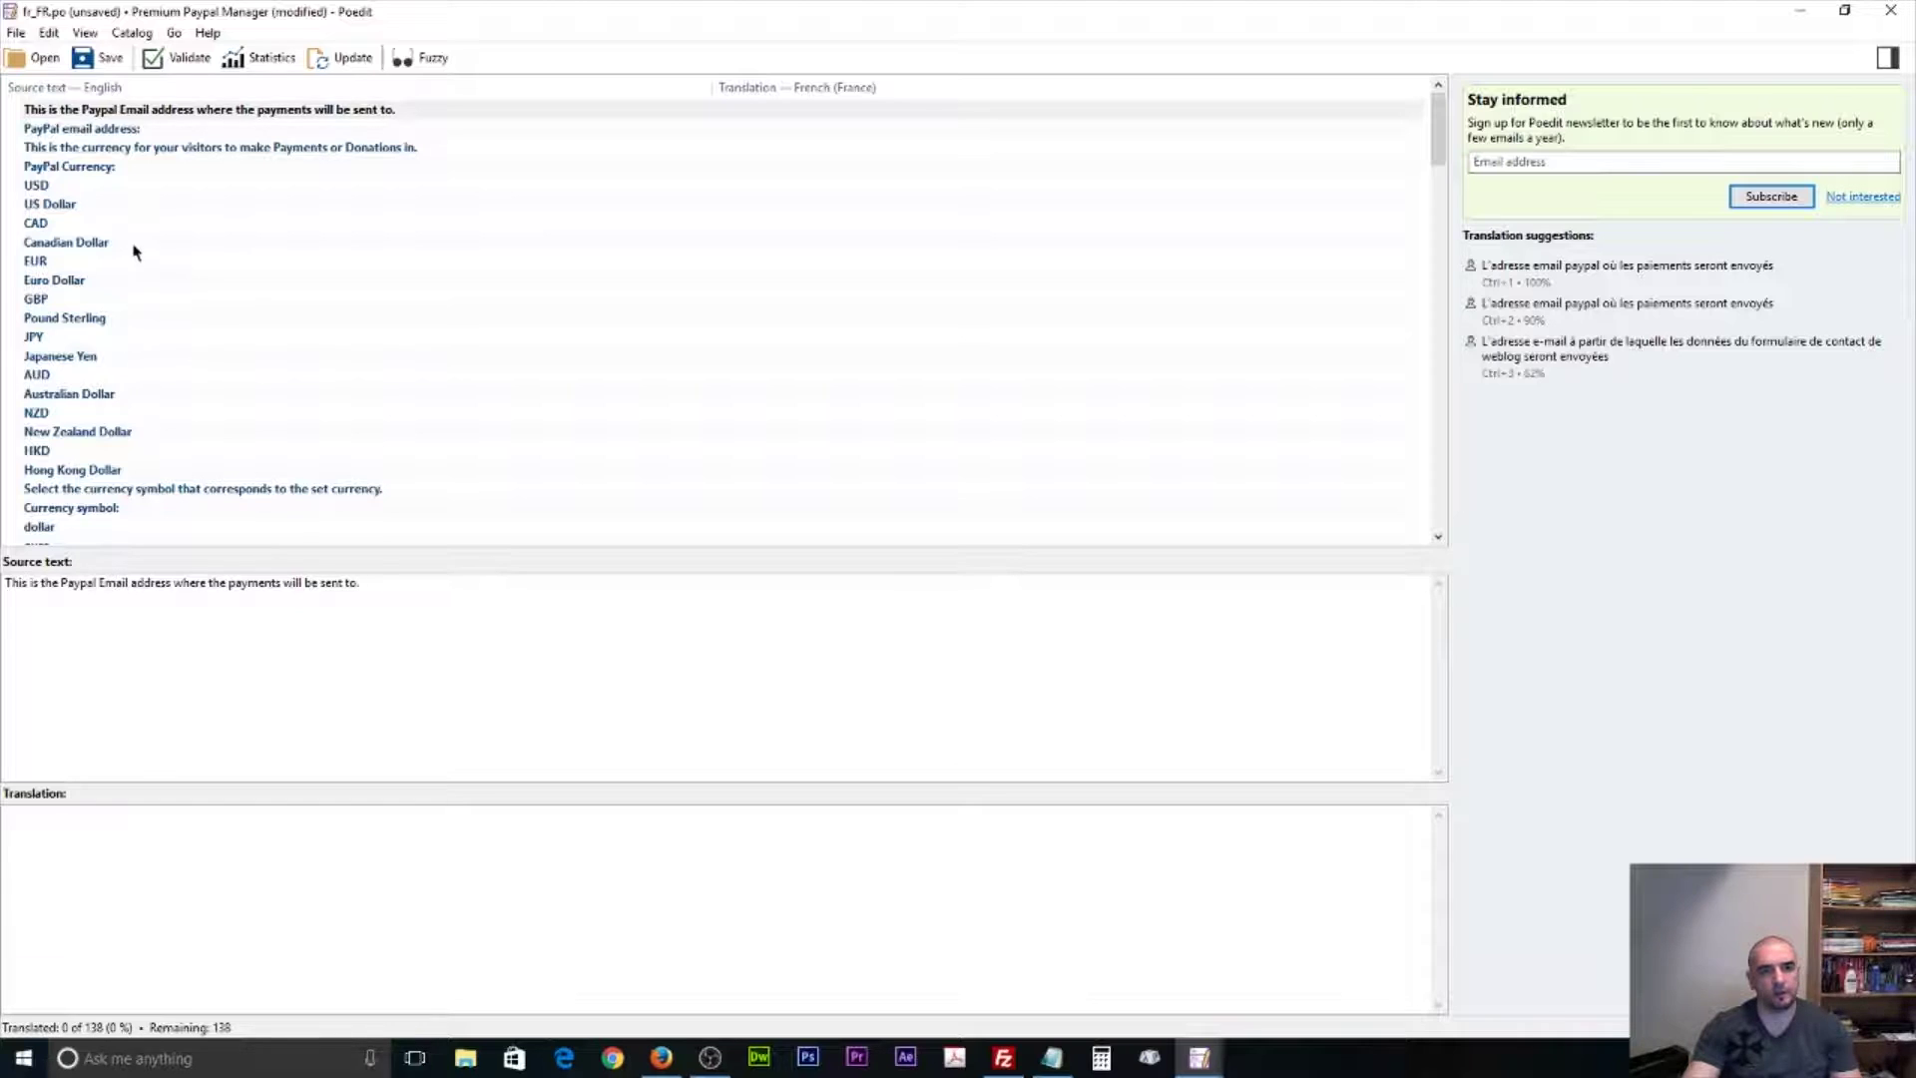
# Translate the "PayPal email address:" string as "Adresse e-mail PayPal", copying the text from the Notepad notes.
pyautogui.click(104, 130)
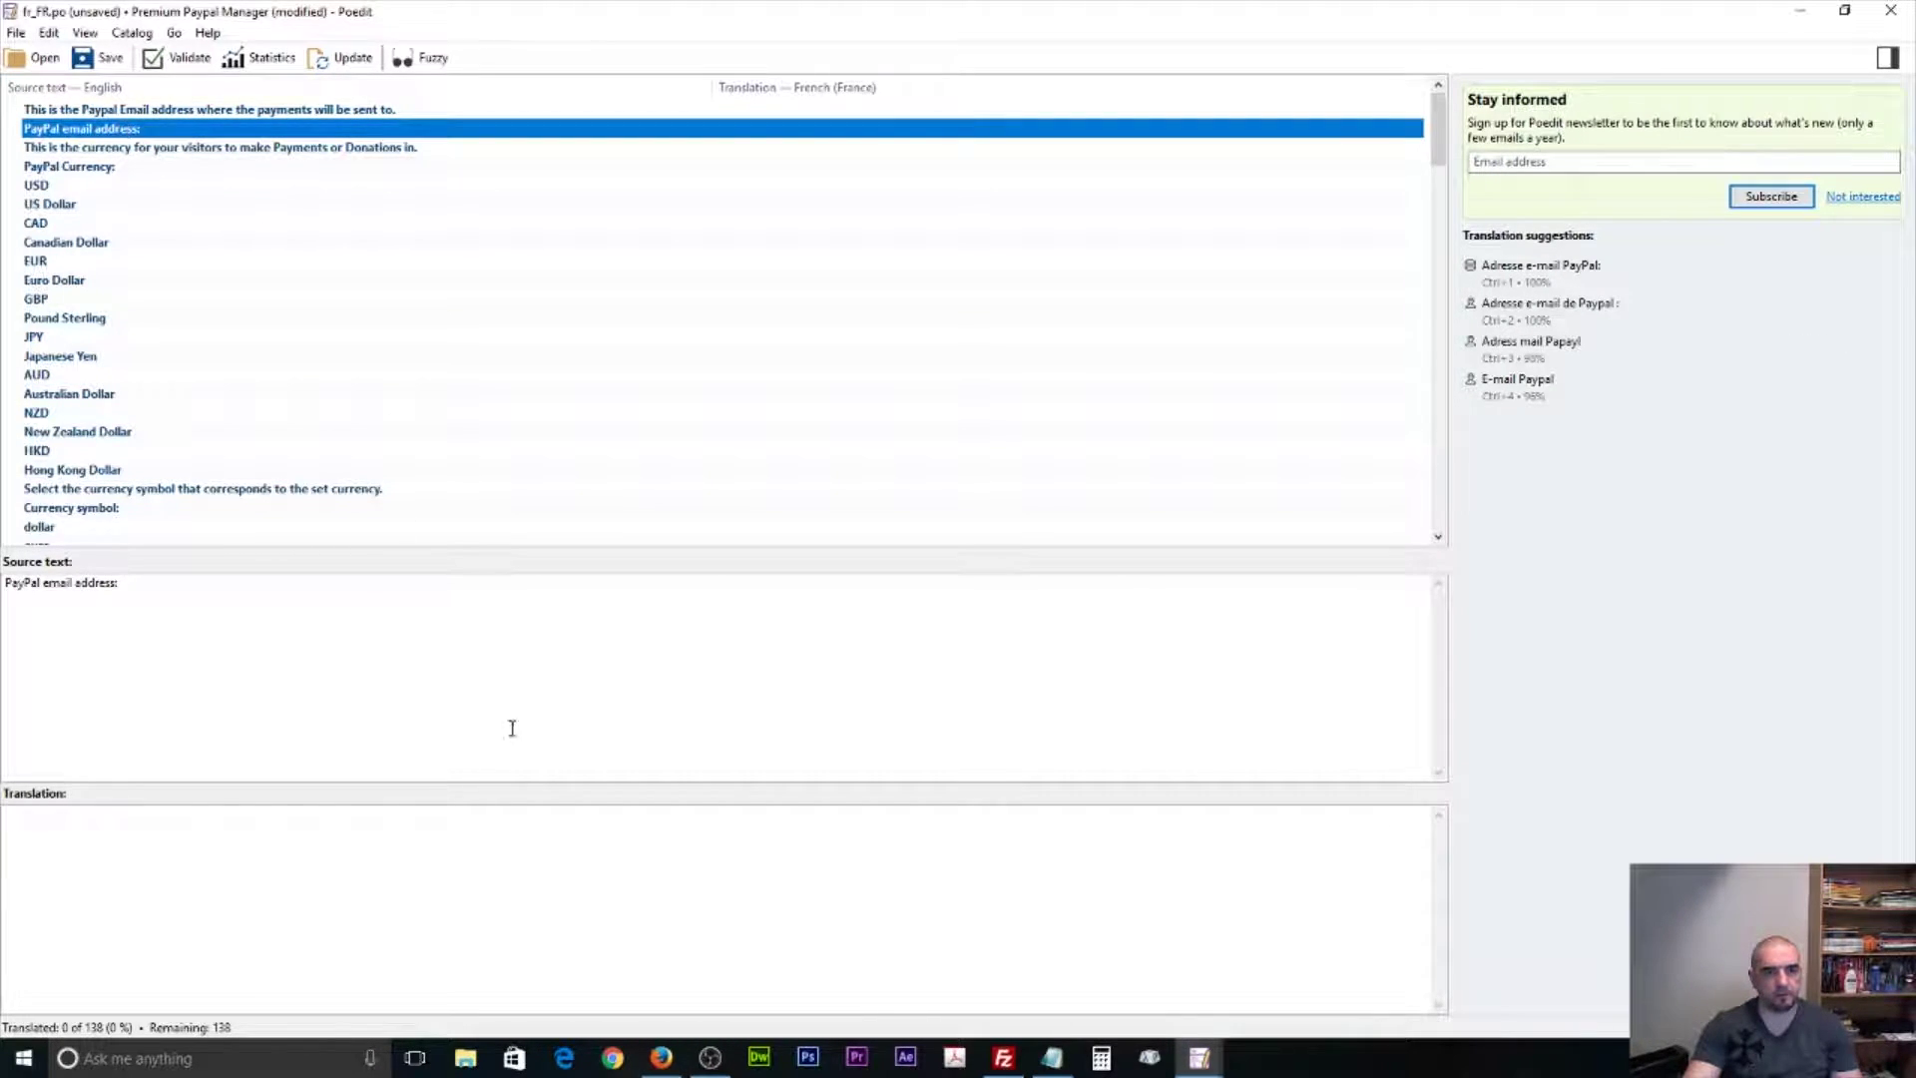
pyautogui.click(1053, 1060)
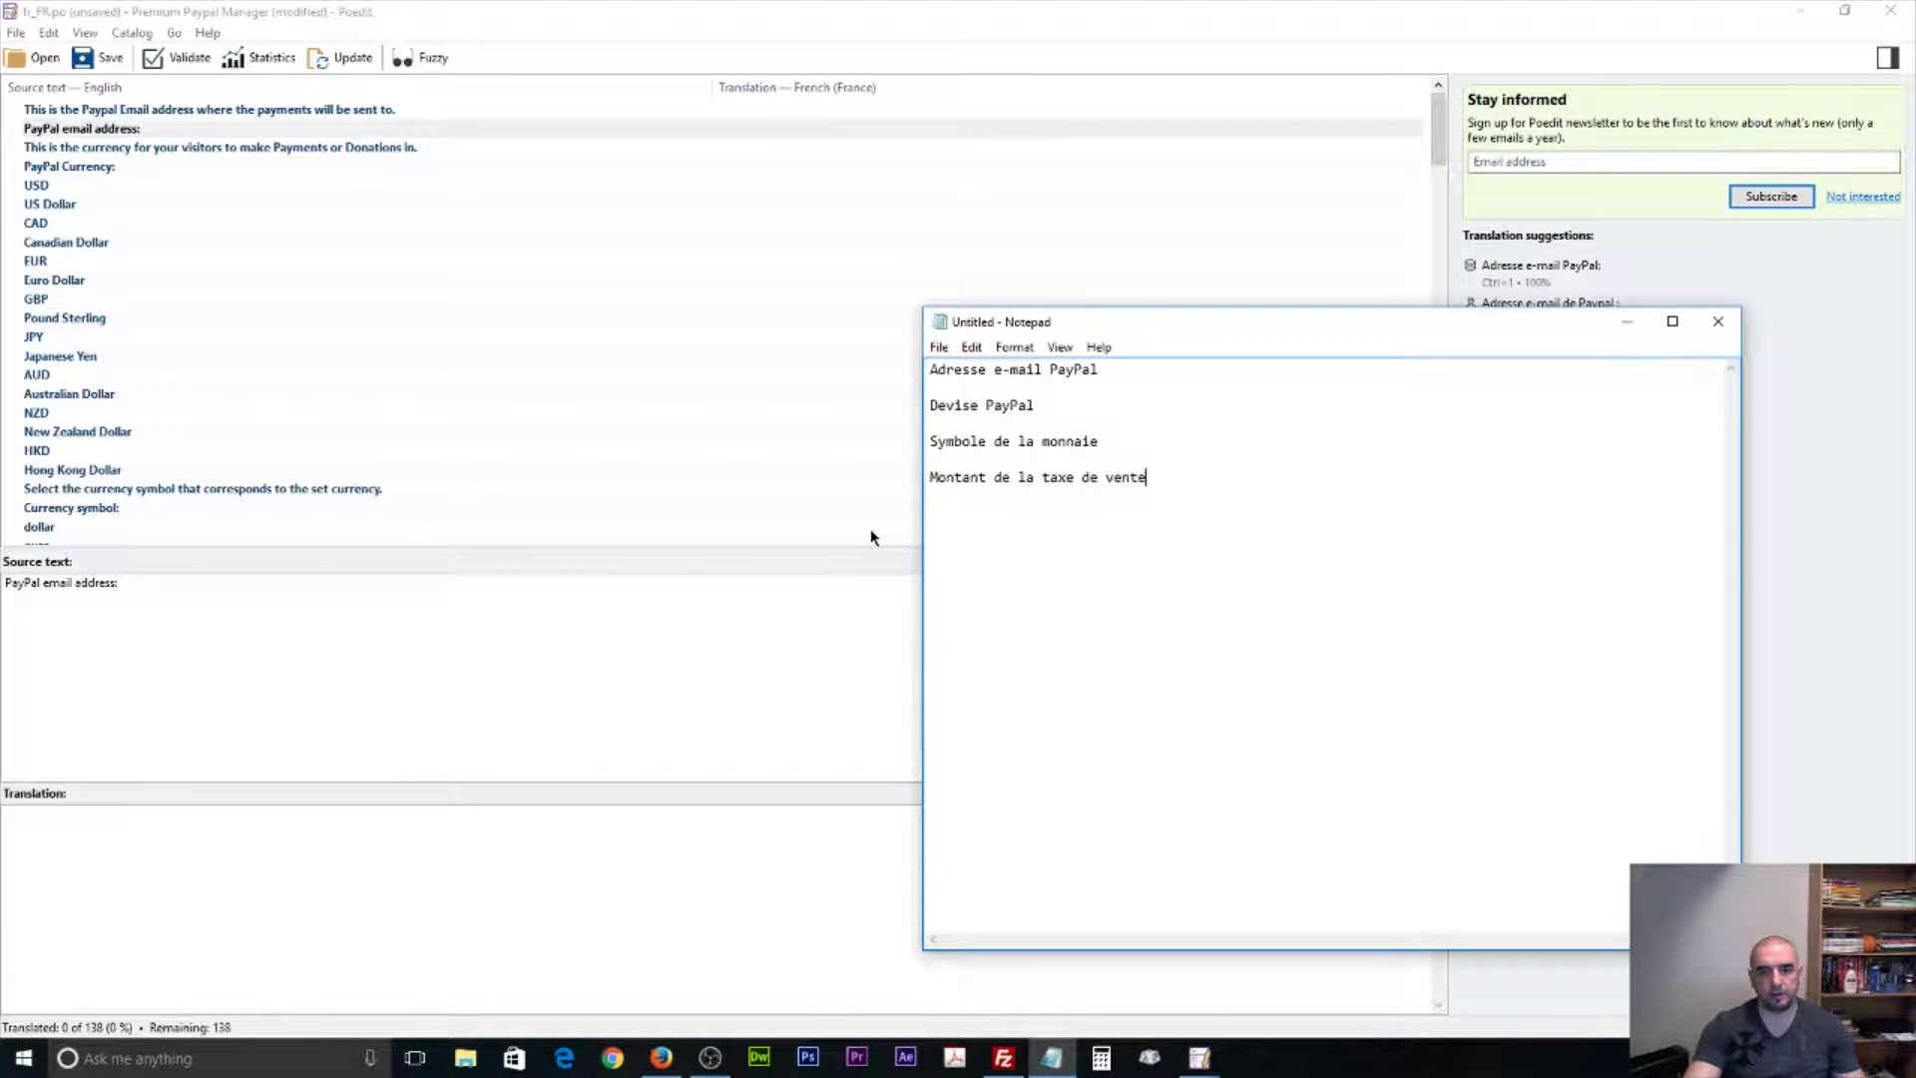
pyautogui.moveTo(1133, 369); pyautogui.dragTo(852, 366)
pyautogui.hotkey('ctrl', 'c')
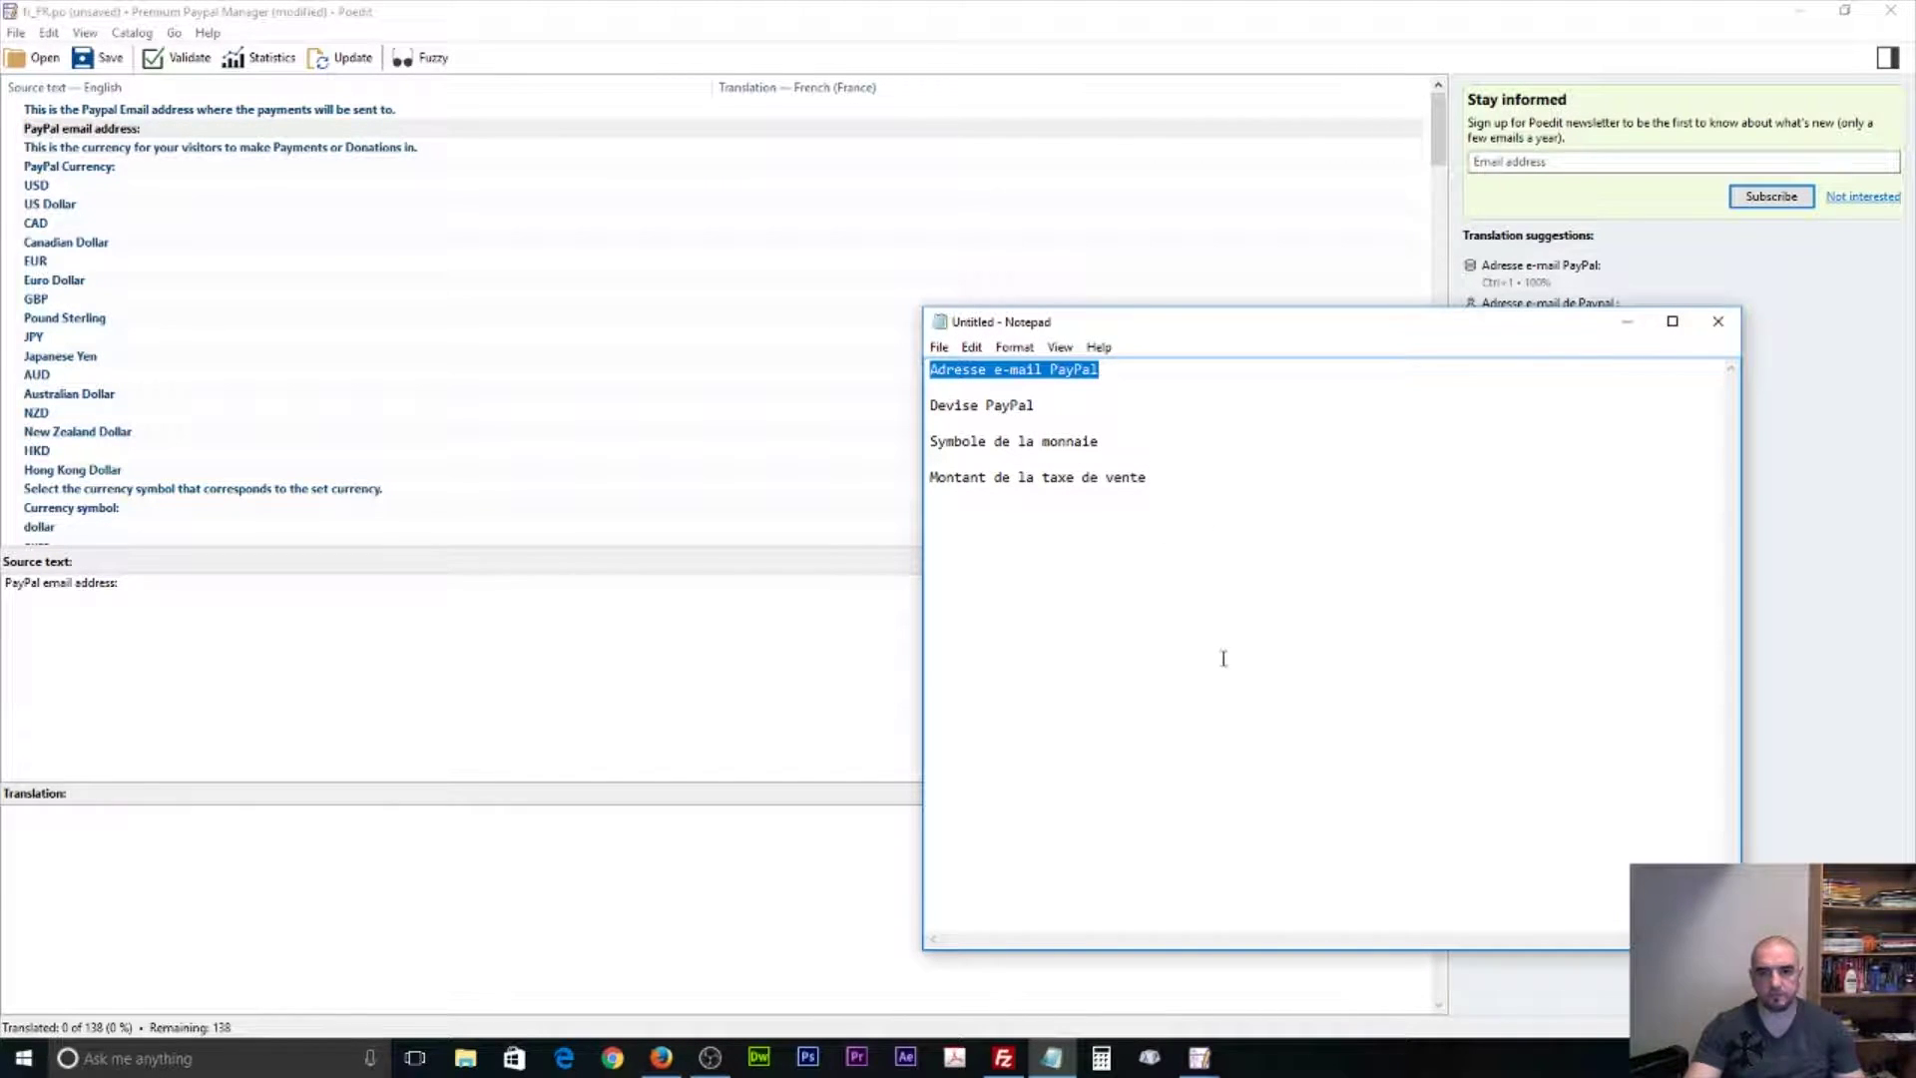
pyautogui.click(230, 898)
pyautogui.hotkey('ctrl', 'v')
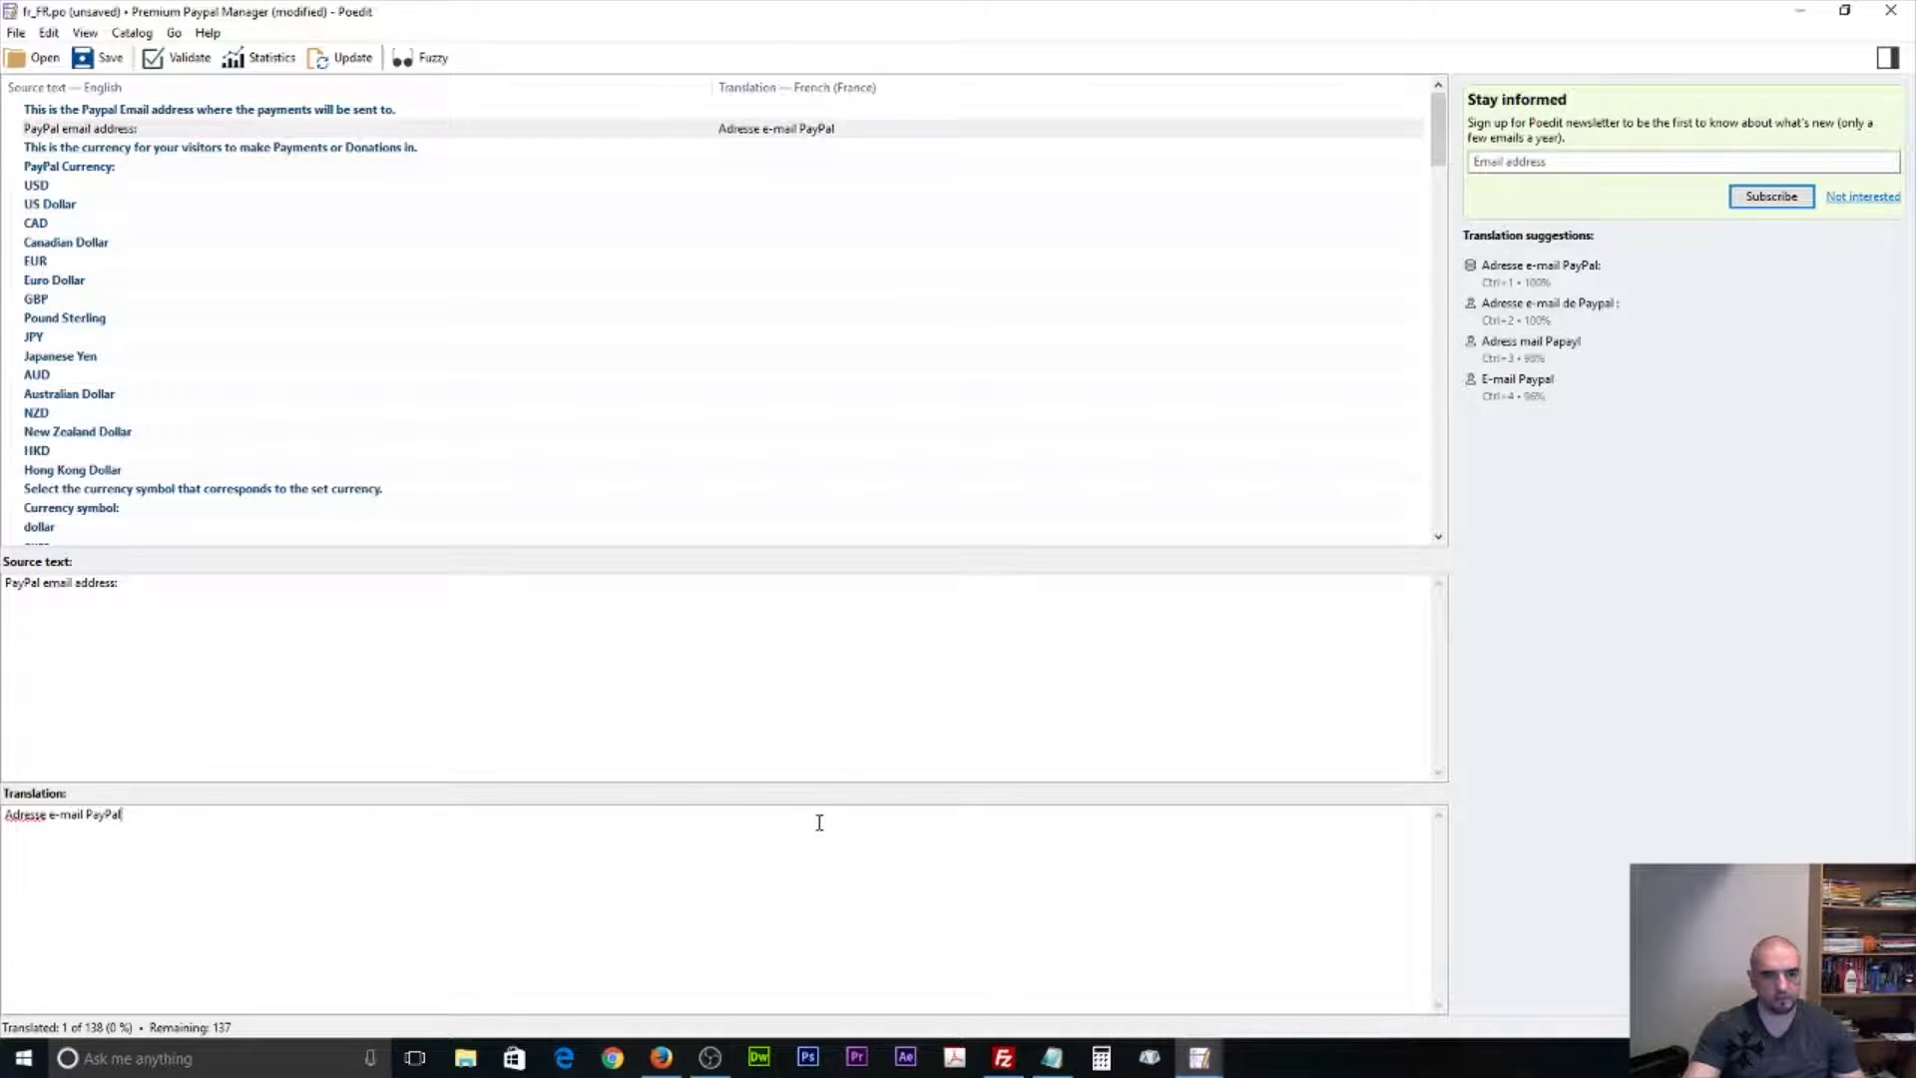
# Translate the "PayPal Currency:" string as "Devise PayPal", copying the text from the Notepad notes.
pyautogui.click(118, 168)
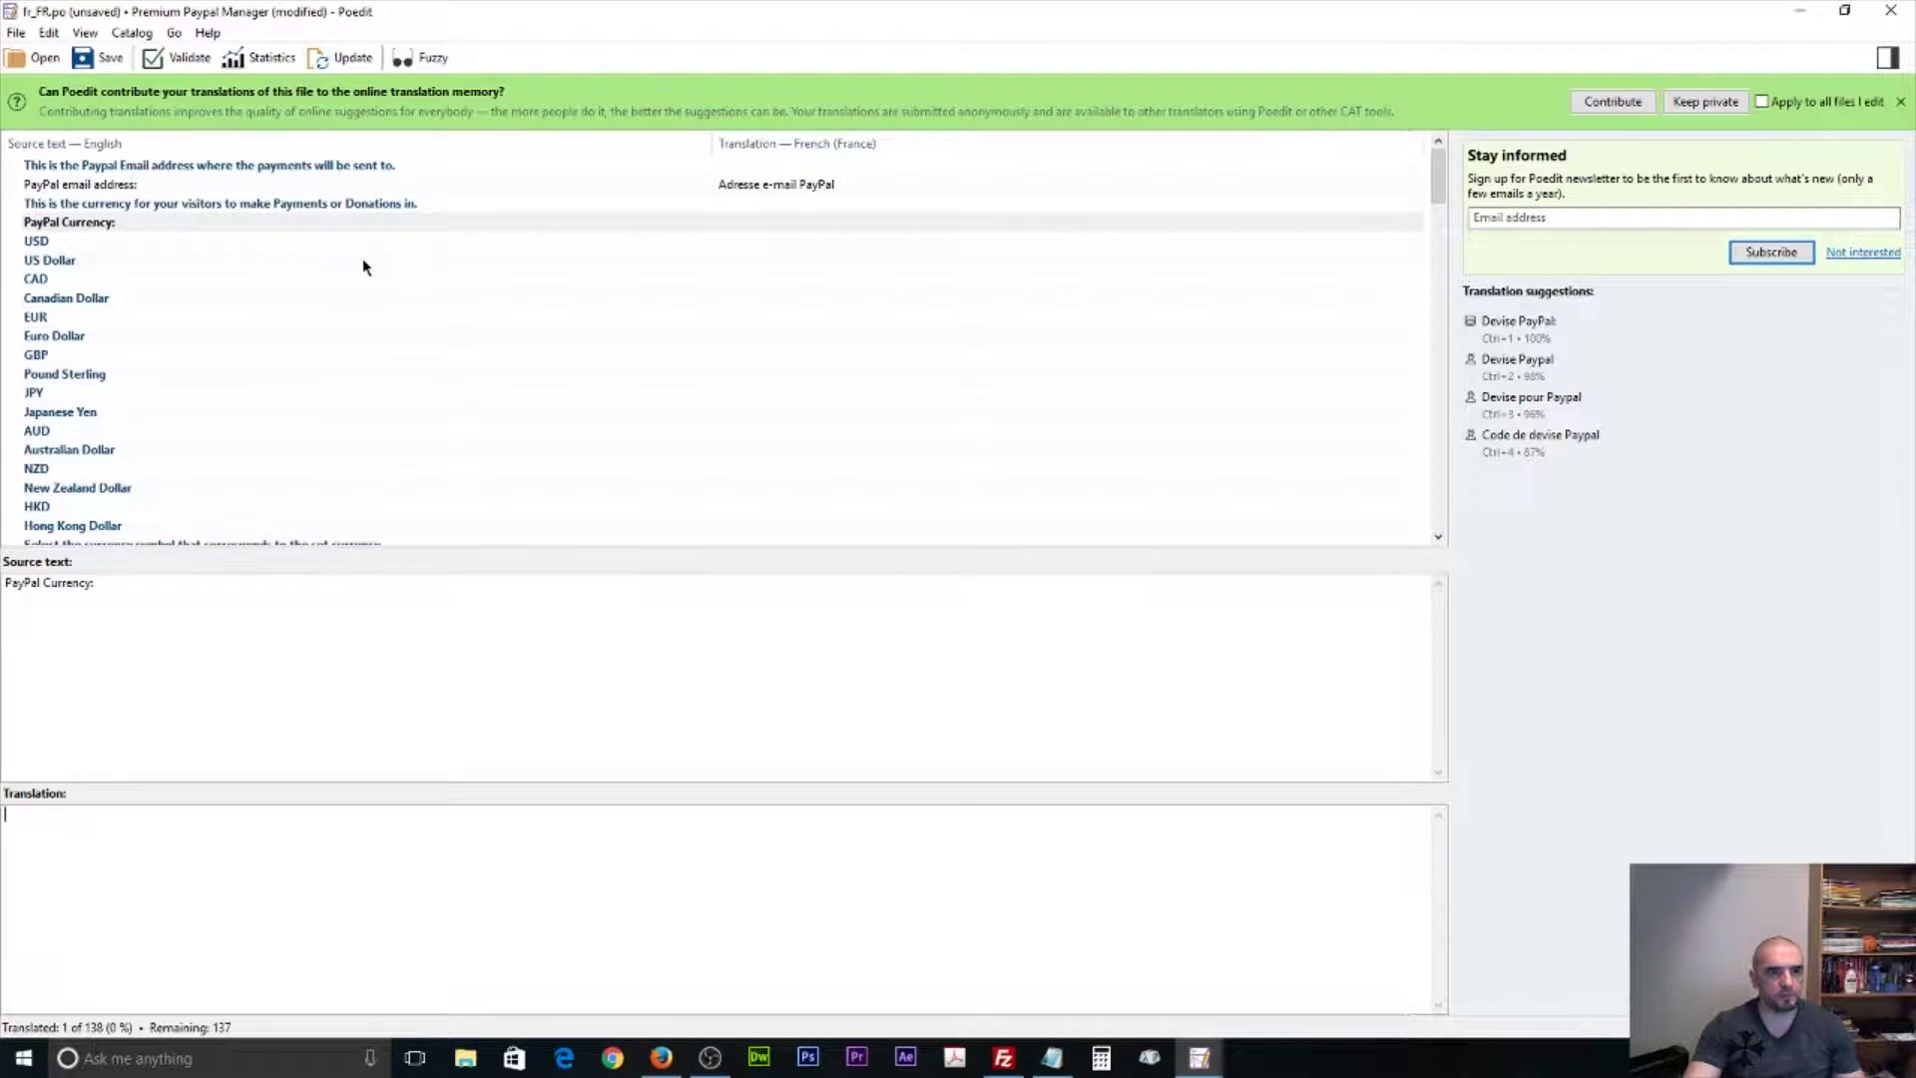
pyautogui.click(108, 245)
pyautogui.click(216, 224)
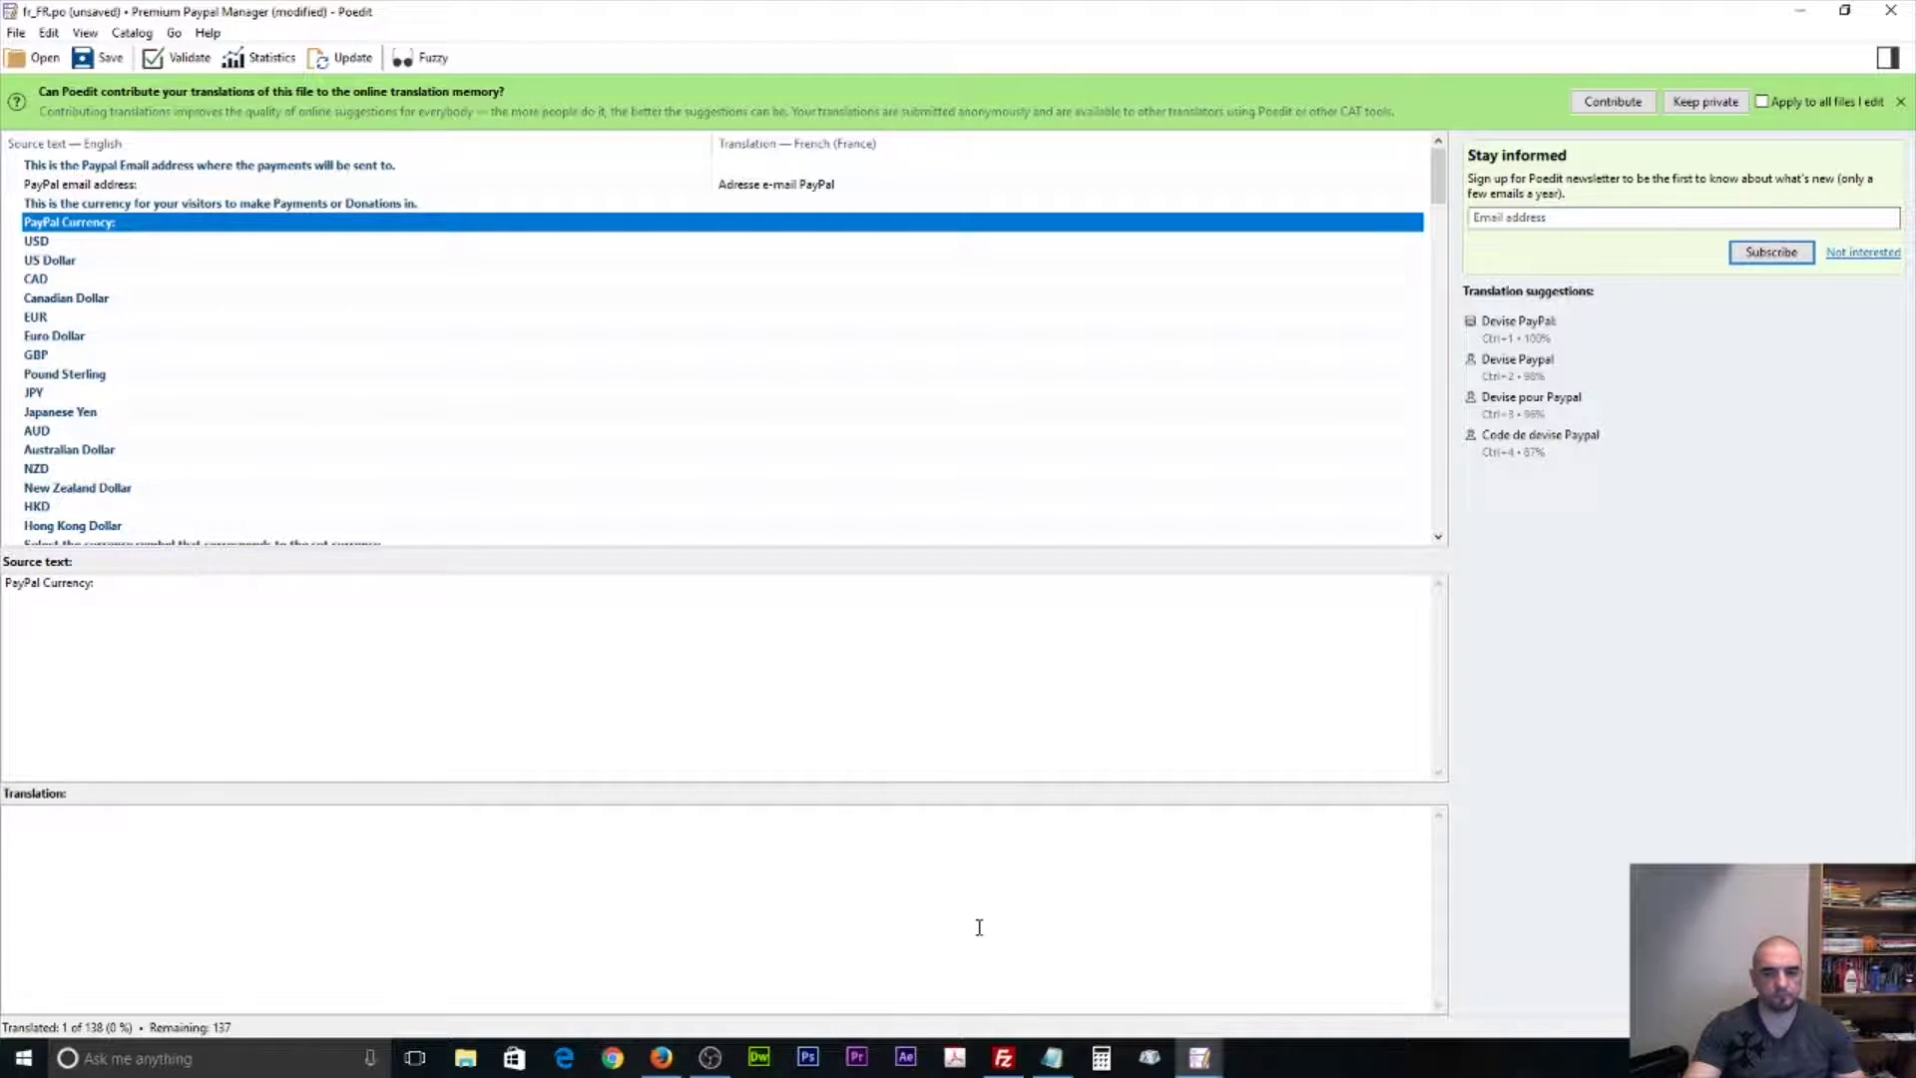
pyautogui.click(1052, 1057)
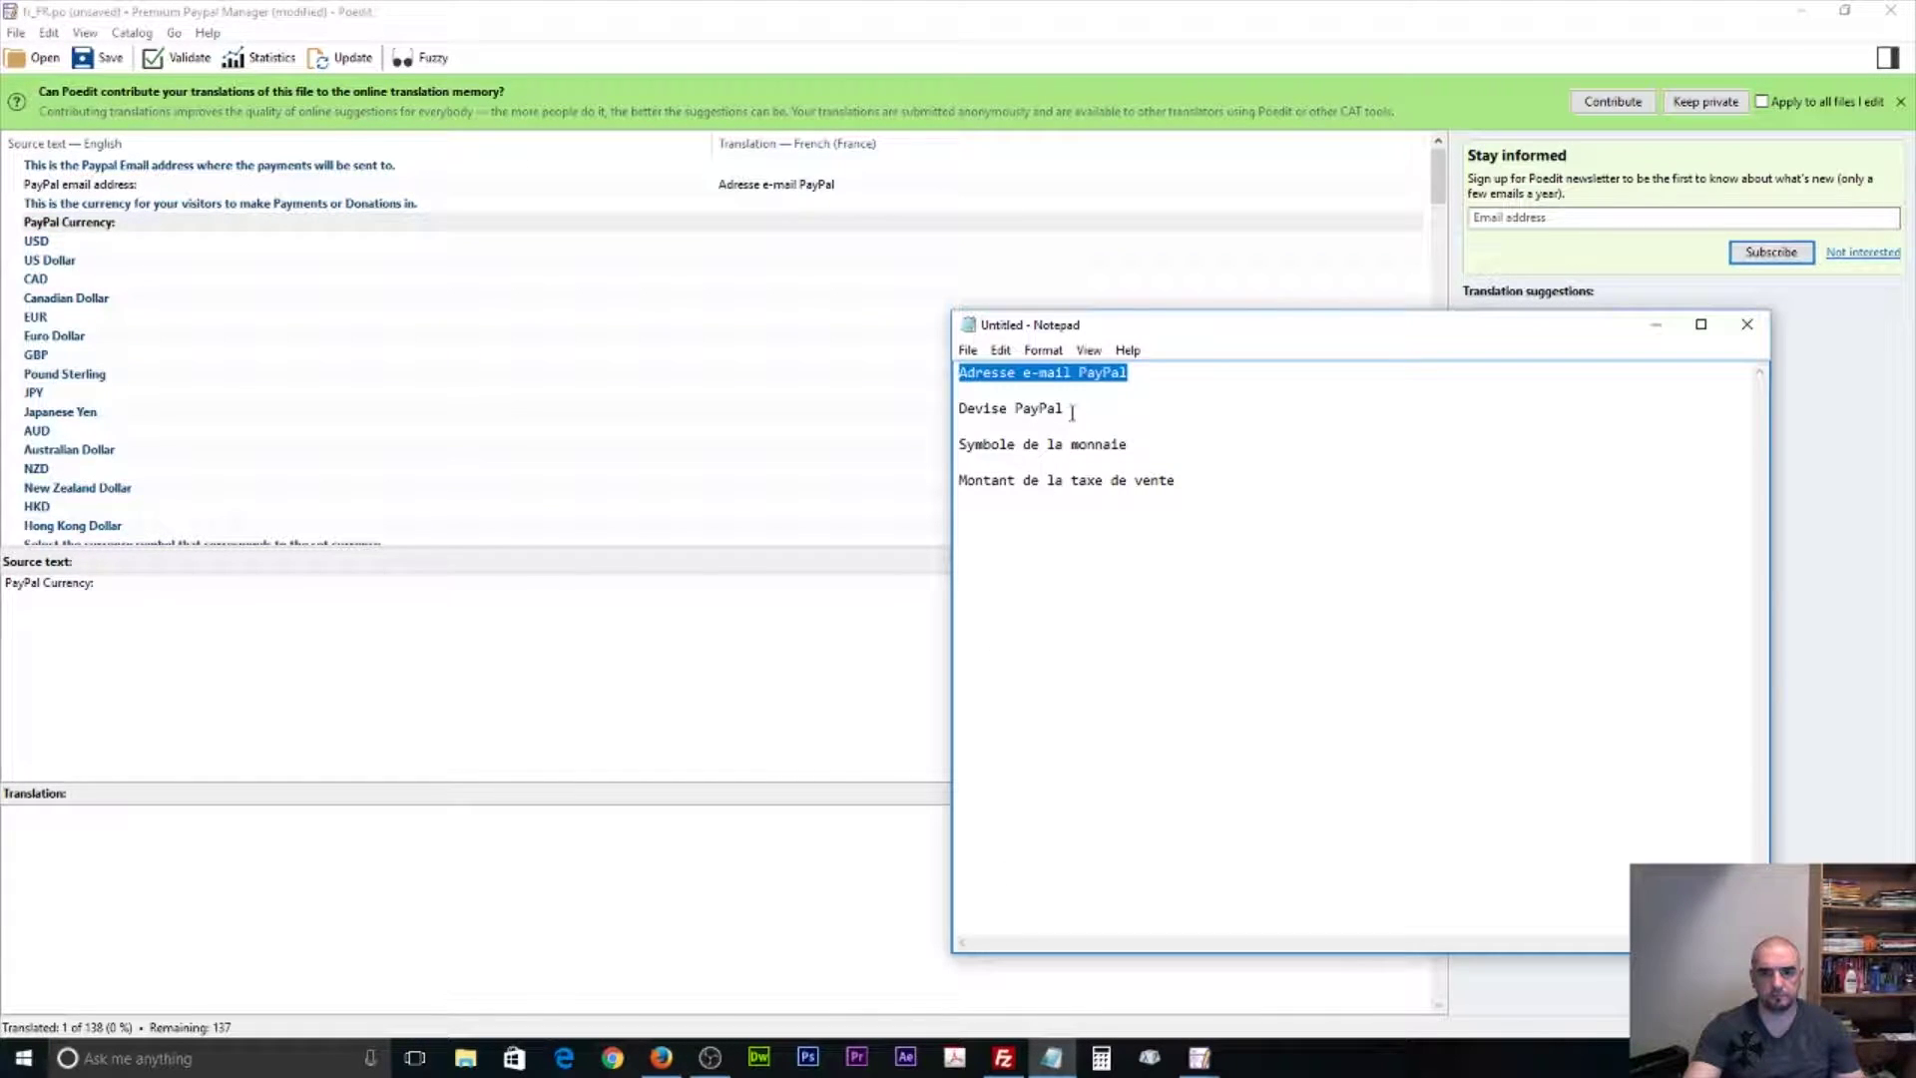
pyautogui.moveTo(1068, 409); pyautogui.dragTo(958, 409)
pyautogui.hotkey('ctrl', 'c')
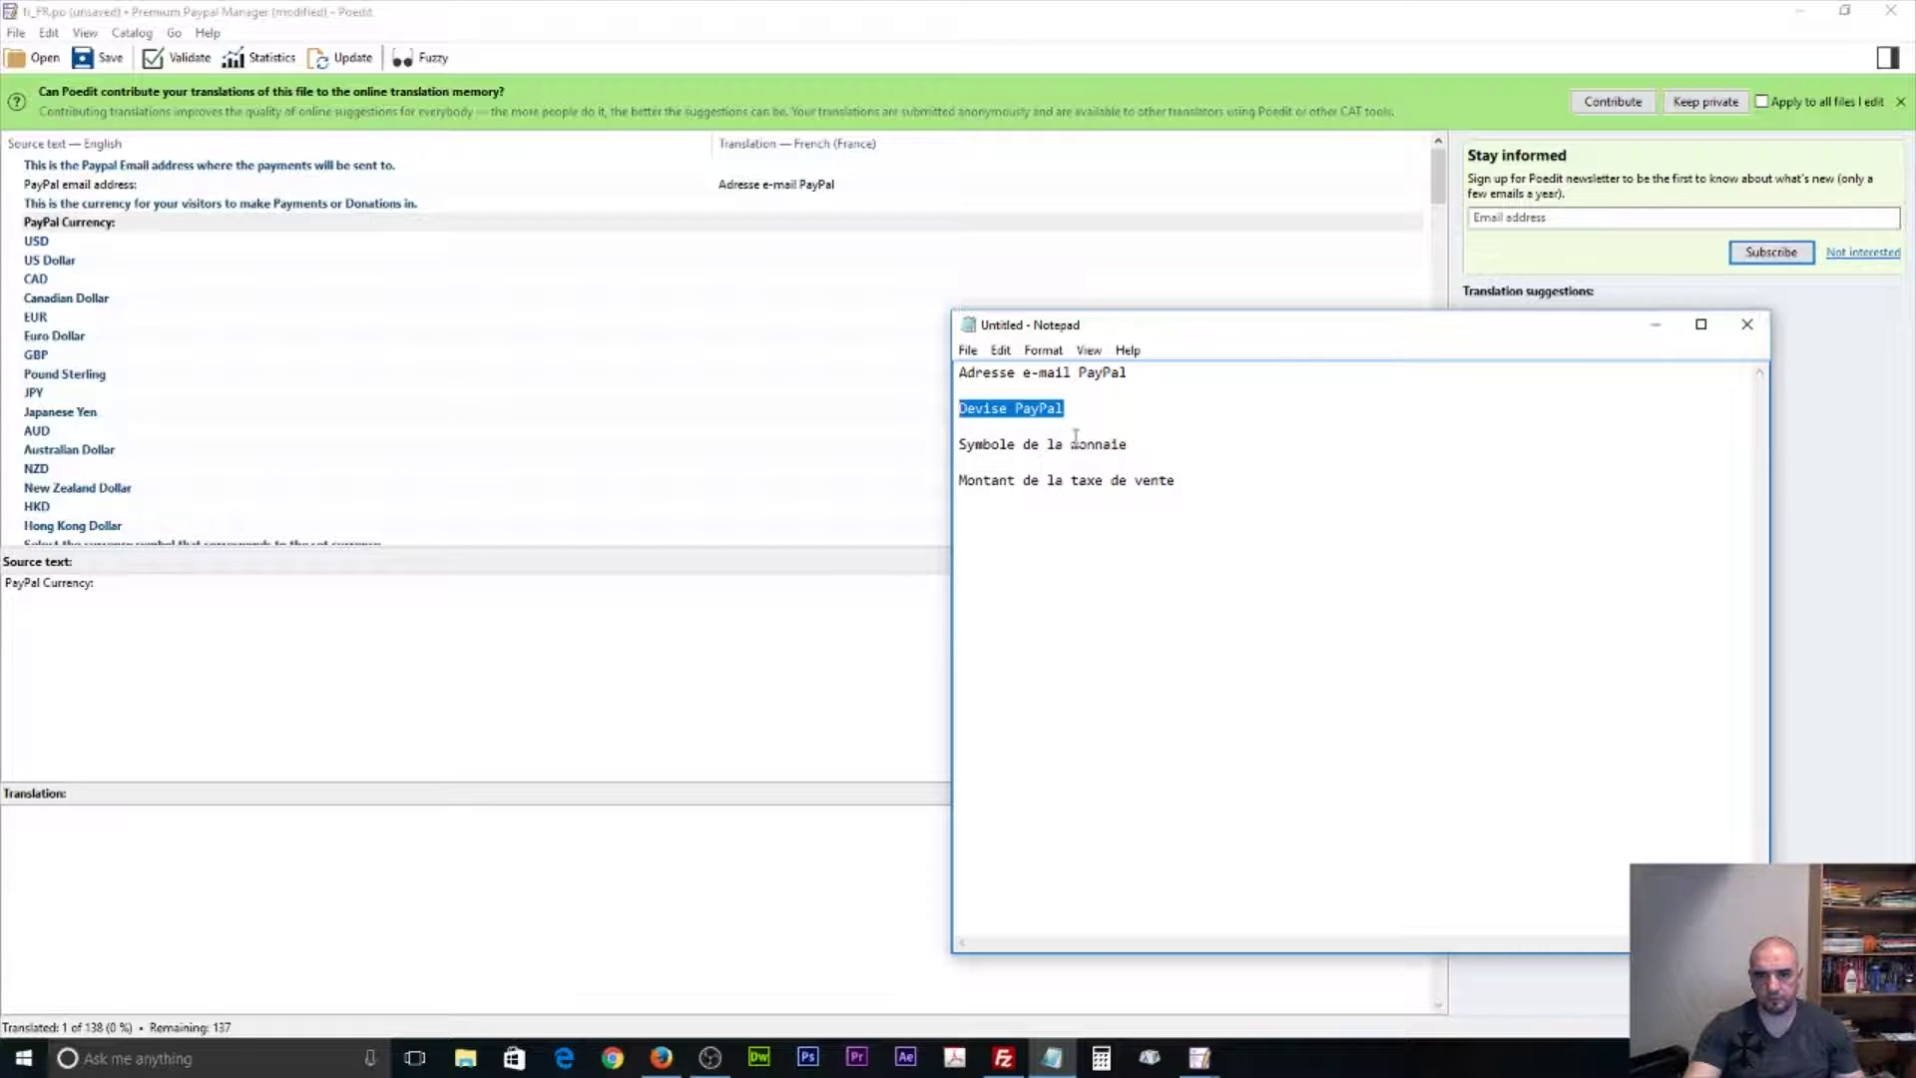
pyautogui.click(358, 909)
pyautogui.hotkey('ctrl', 'v')
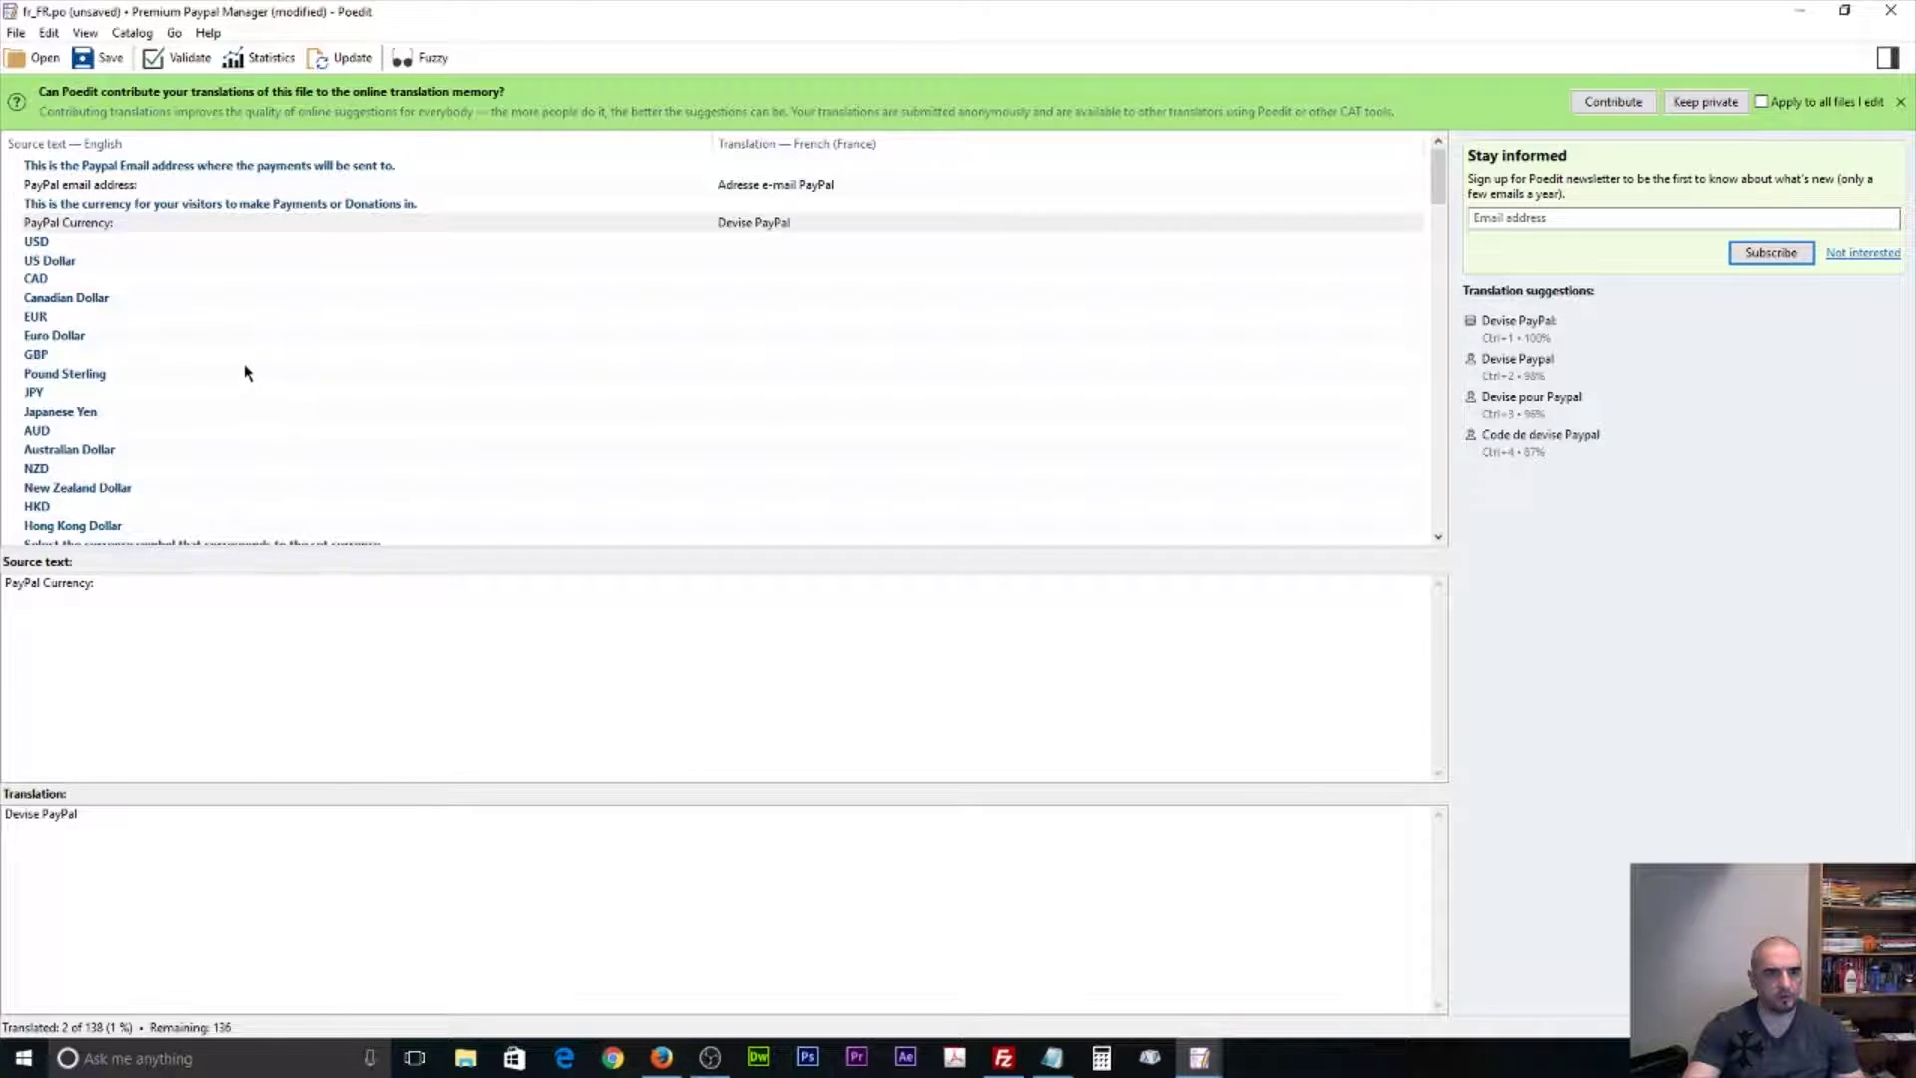
# Translate the "Currency symbol:" string as "Symbole de la monnaie", copying the text from the Notepad notes, and review the entries translated so far.
pyautogui.click(658, 1054)
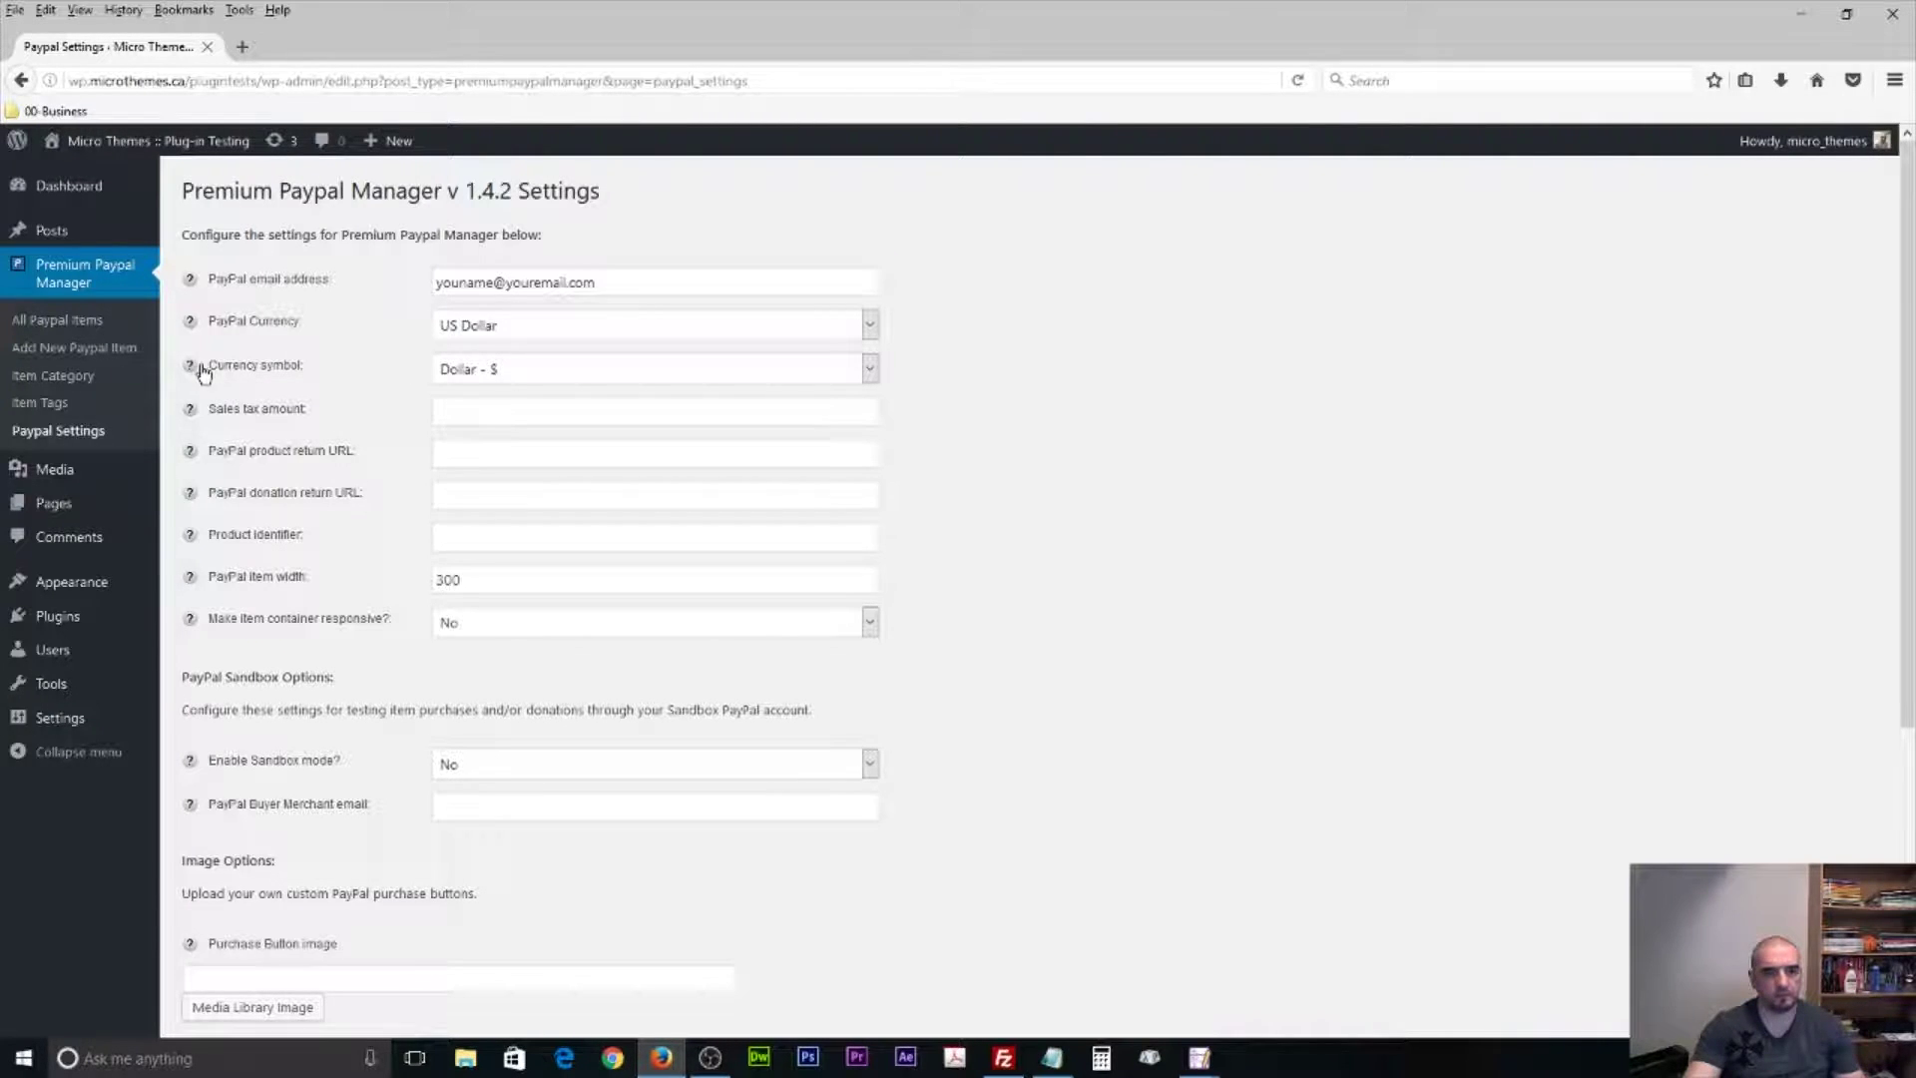
pyautogui.click(1803, 14)
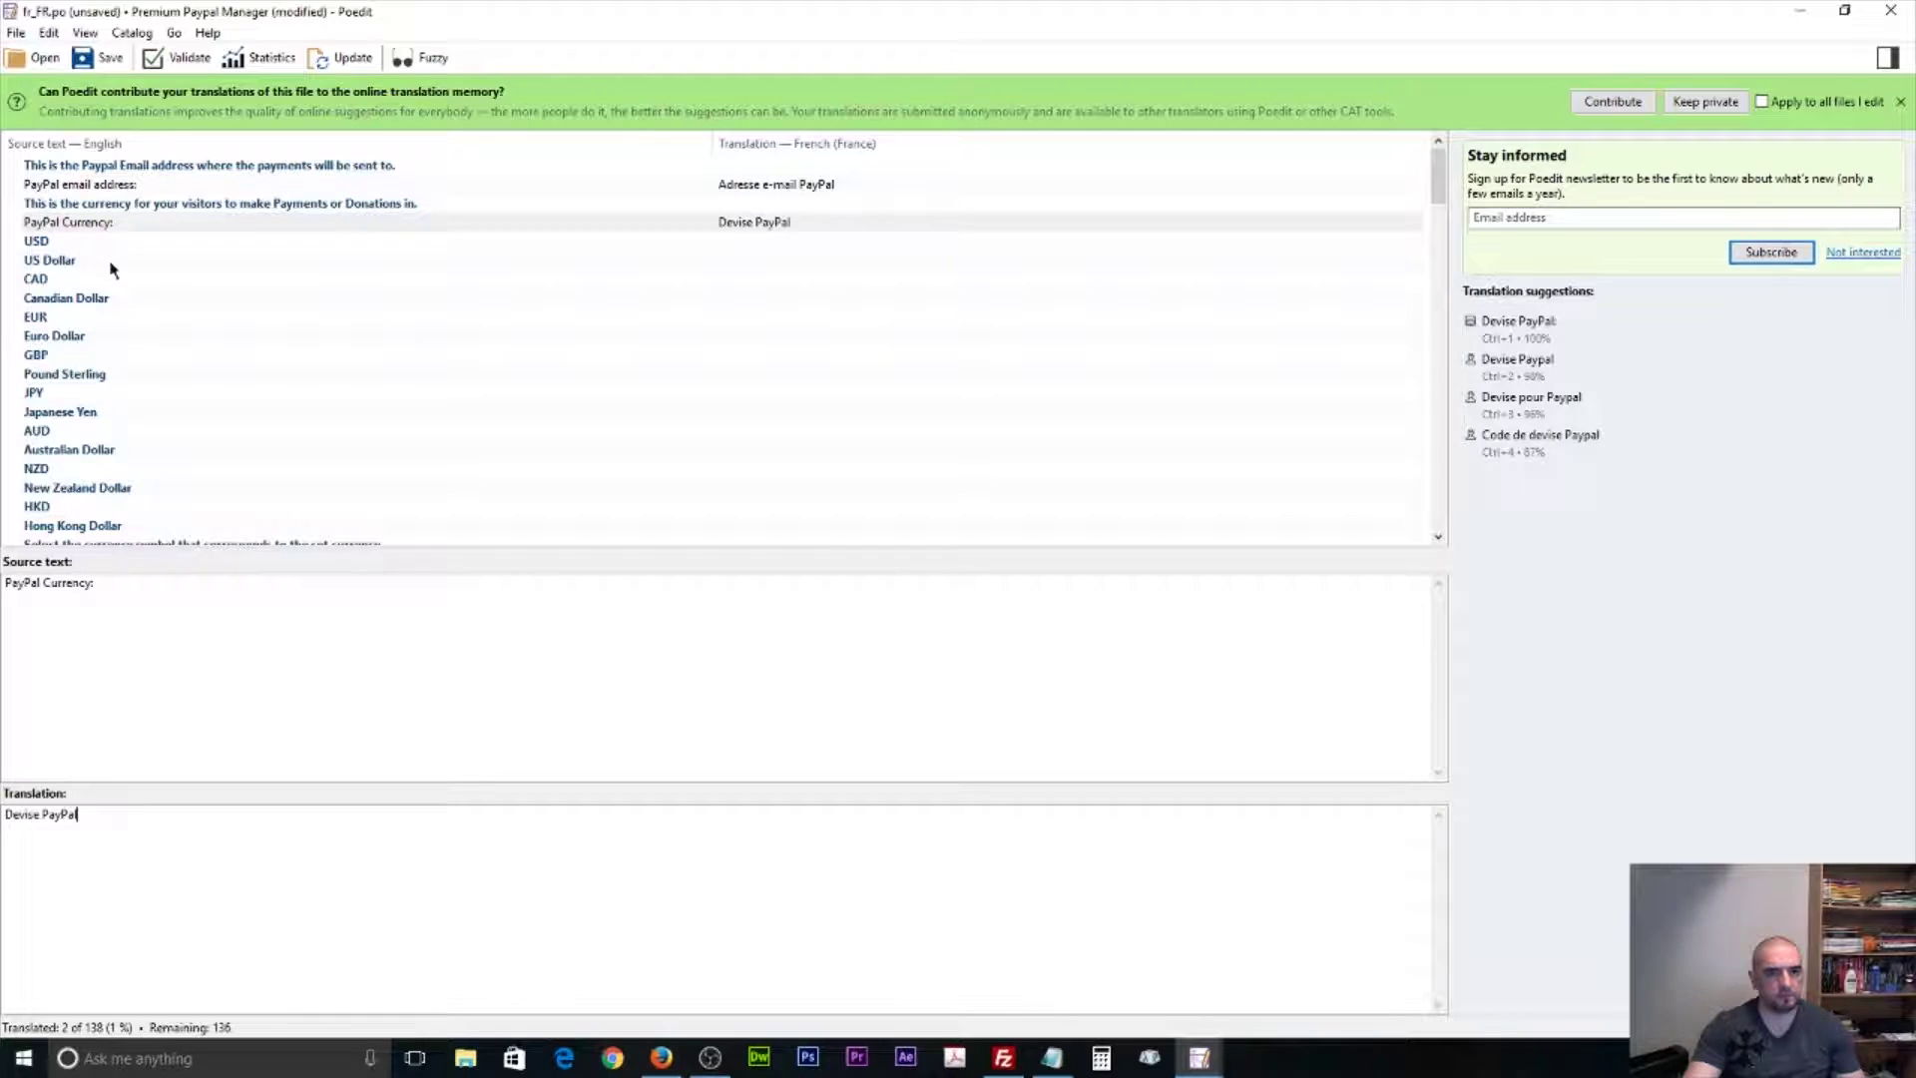
pyautogui.click(137, 283)
pyautogui.scroll(-3, 150, 300)
pyautogui.click(113, 395)
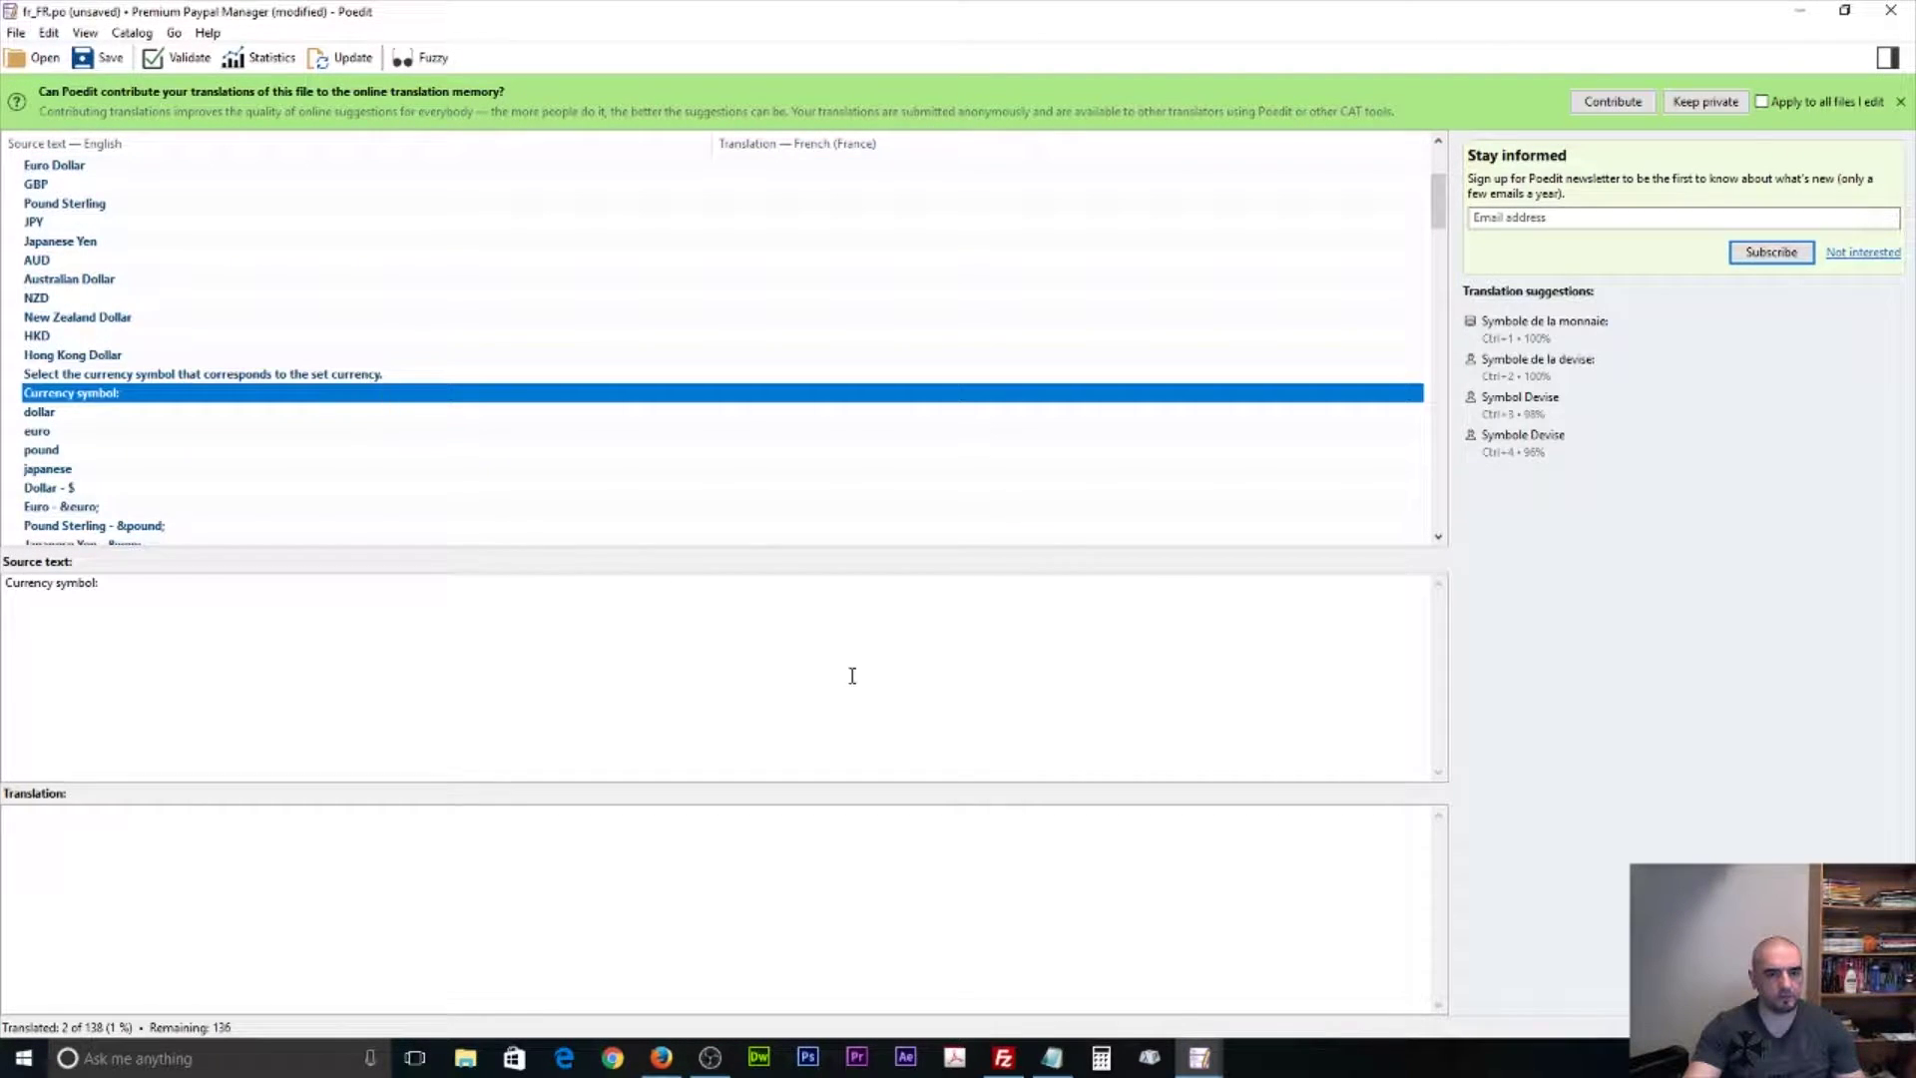
pyautogui.click(1052, 1058)
pyautogui.click(1111, 450)
pyautogui.moveTo(959, 446); pyautogui.dragTo(1138, 446)
pyautogui.hotkey('ctrl', 'c')
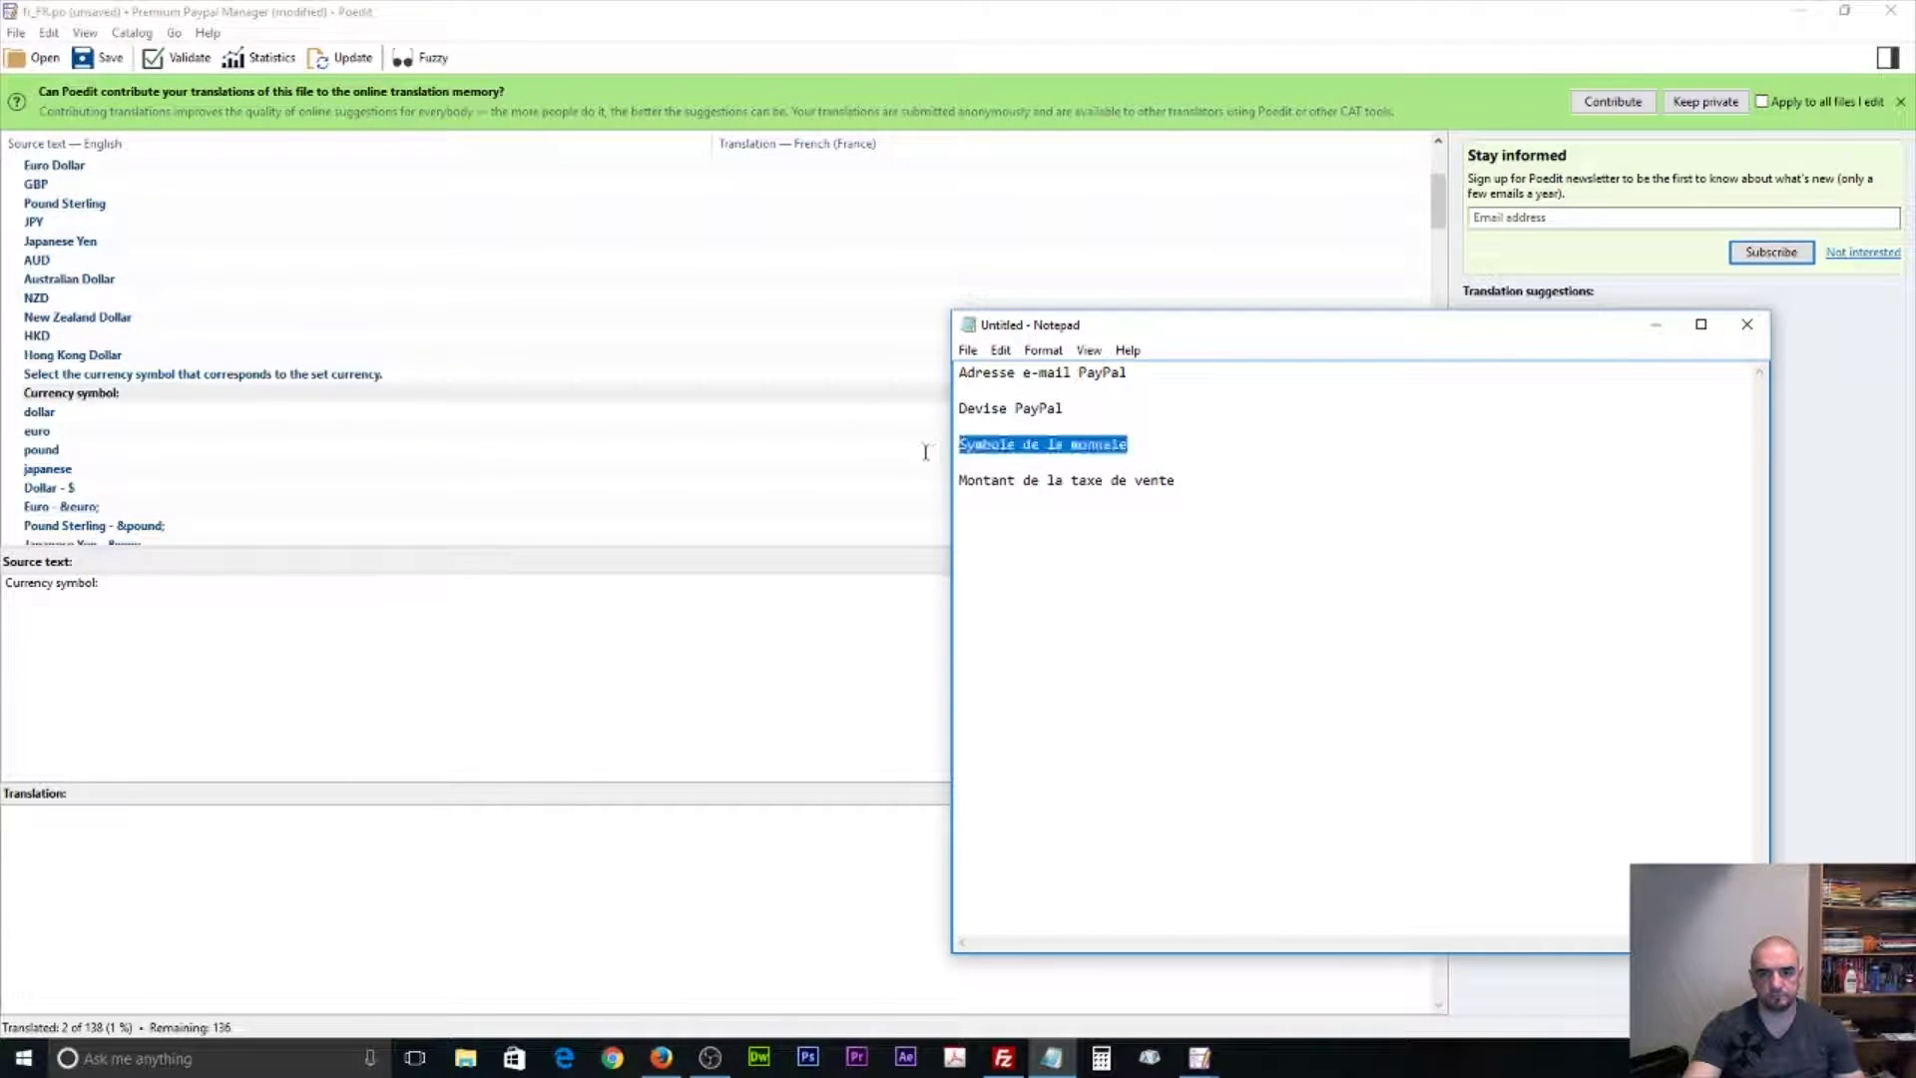
pyautogui.click(269, 950)
pyautogui.hotkey('ctrl', 'v')
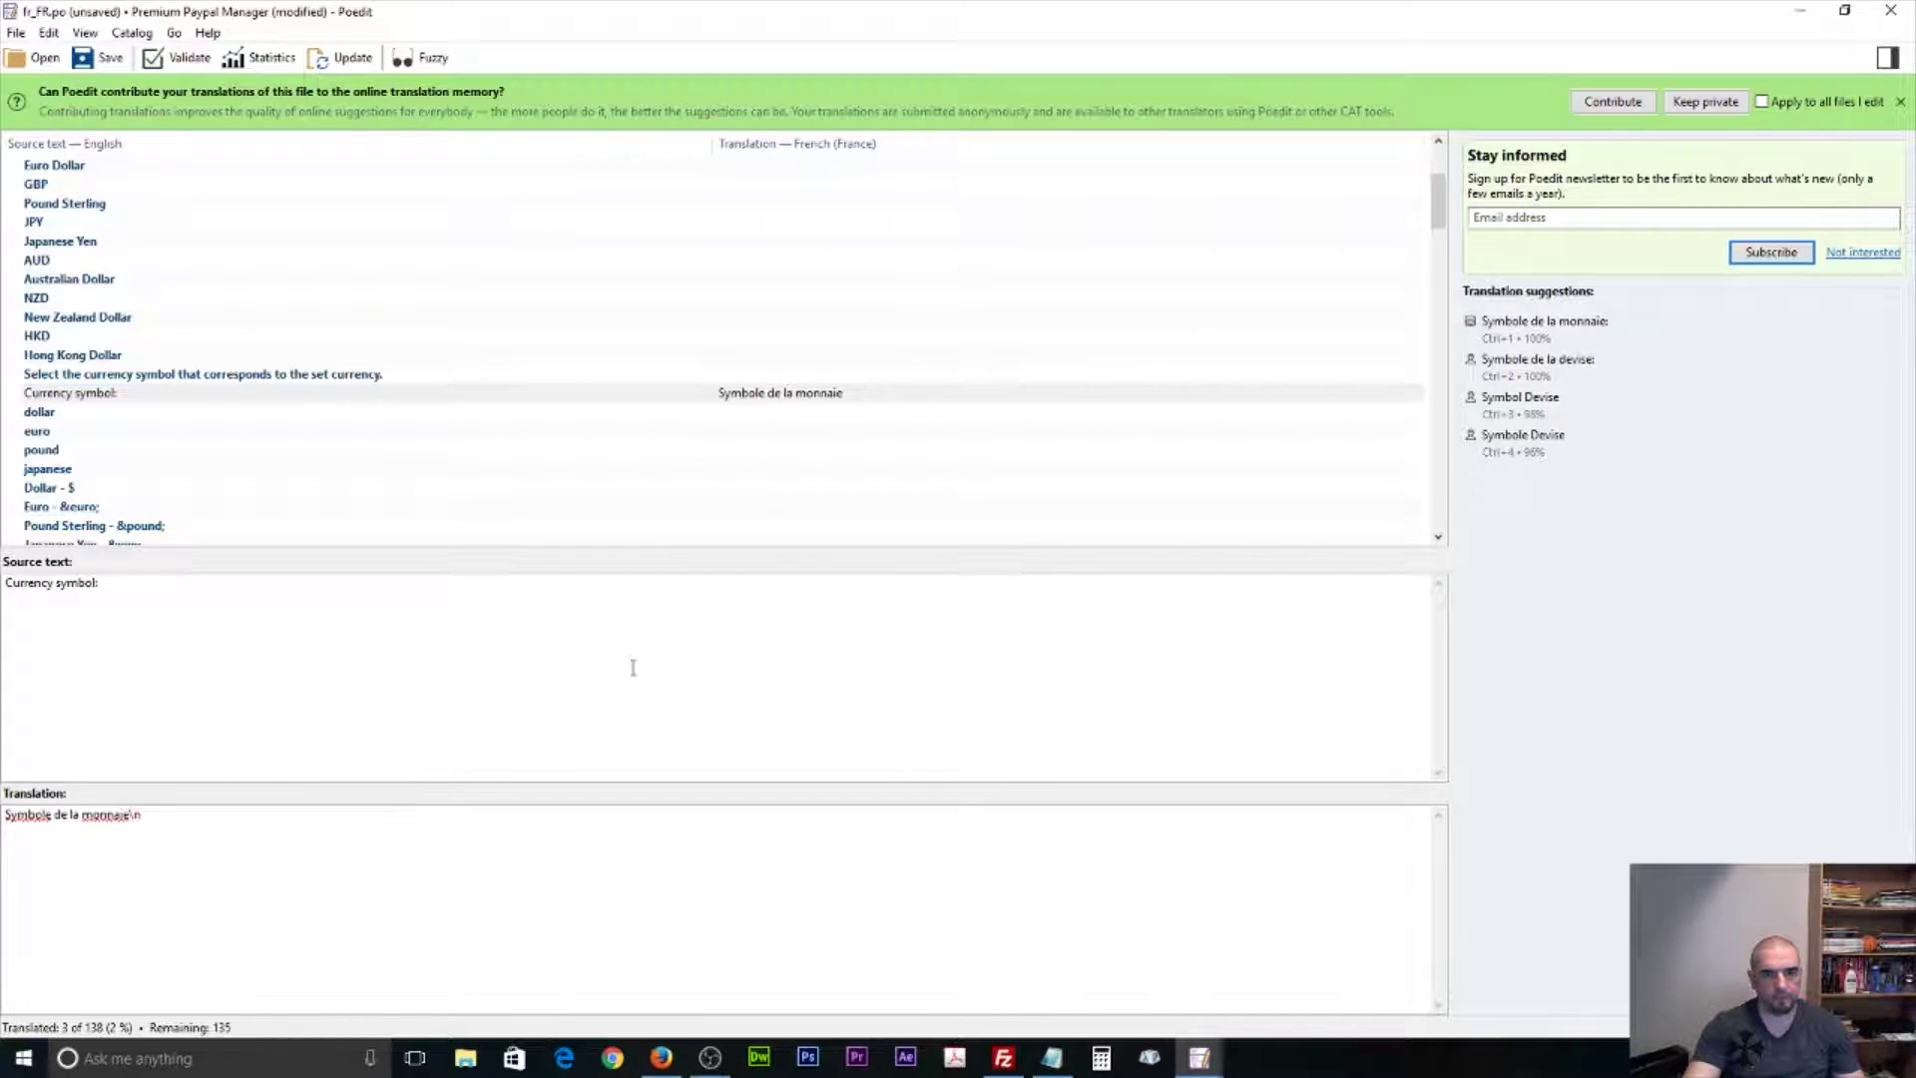
pyautogui.click(769, 402)
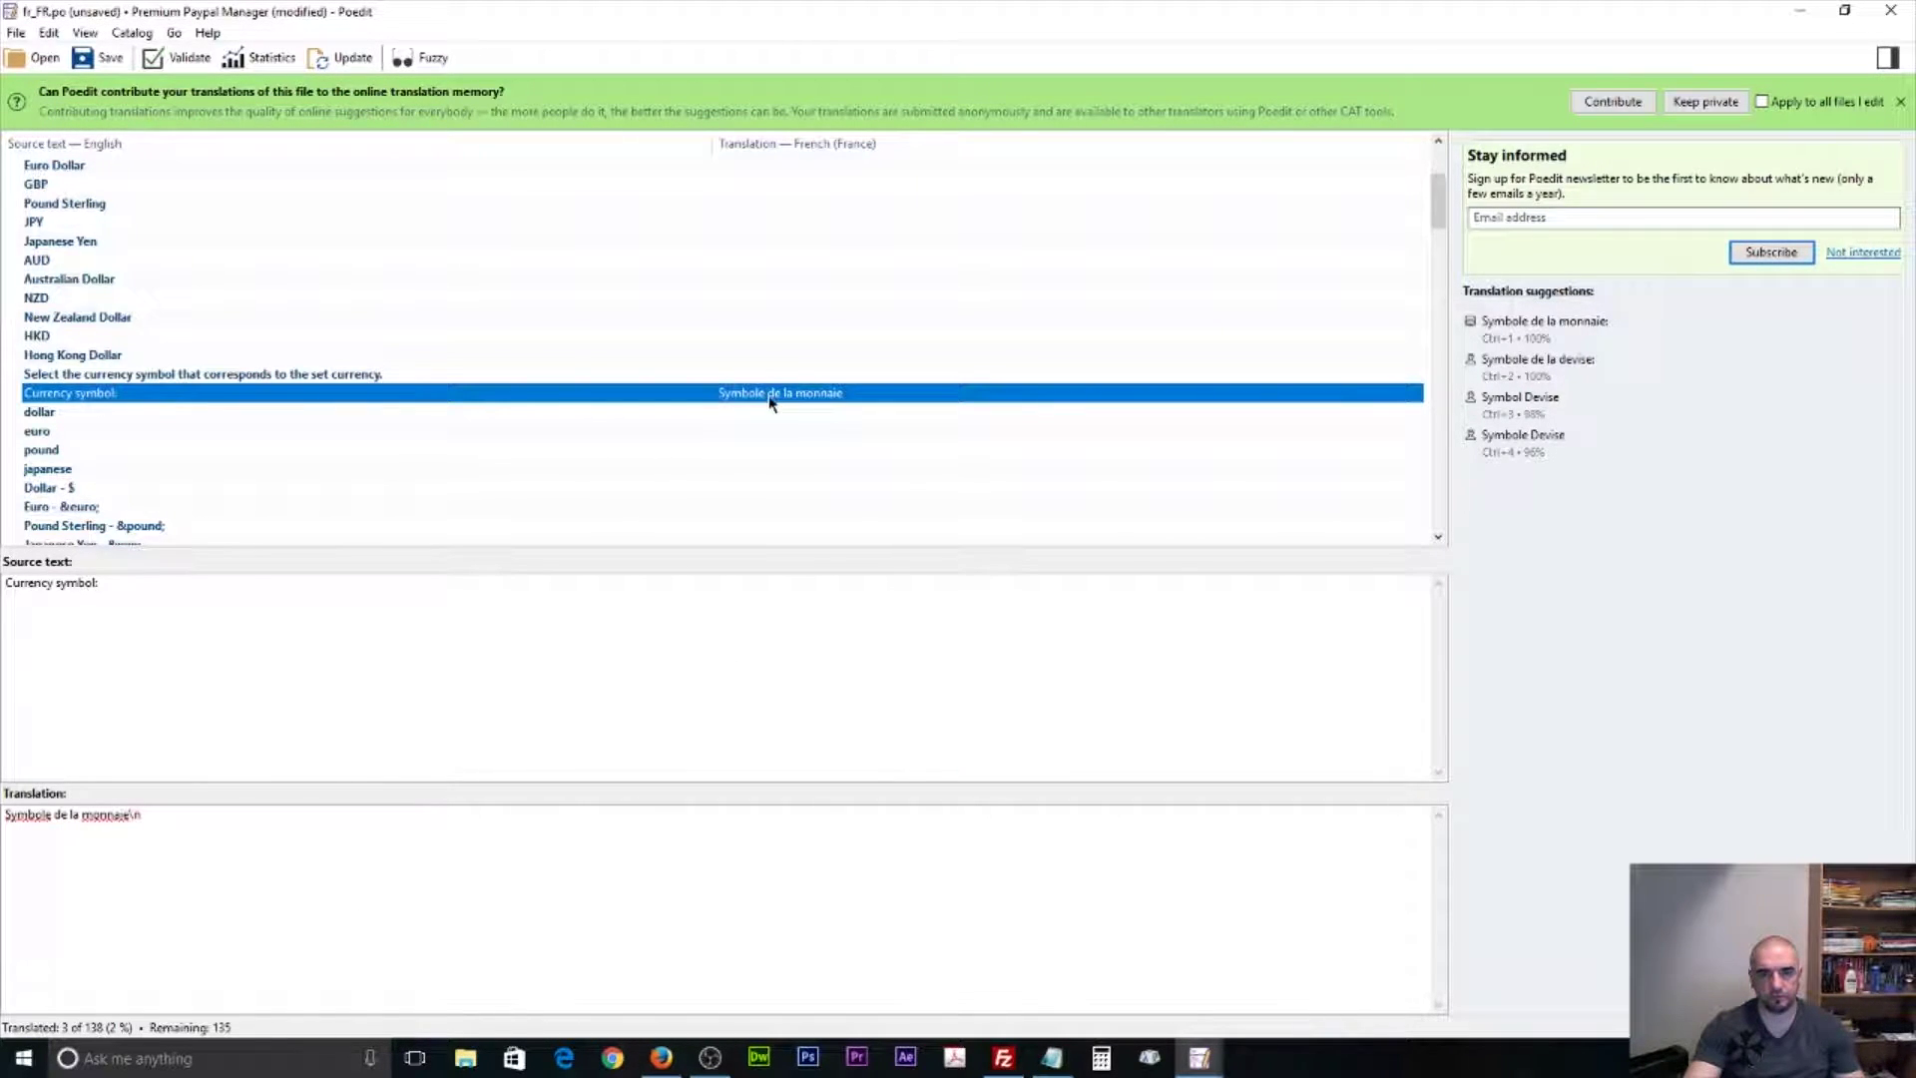
pyautogui.scroll(3, 783, 299)
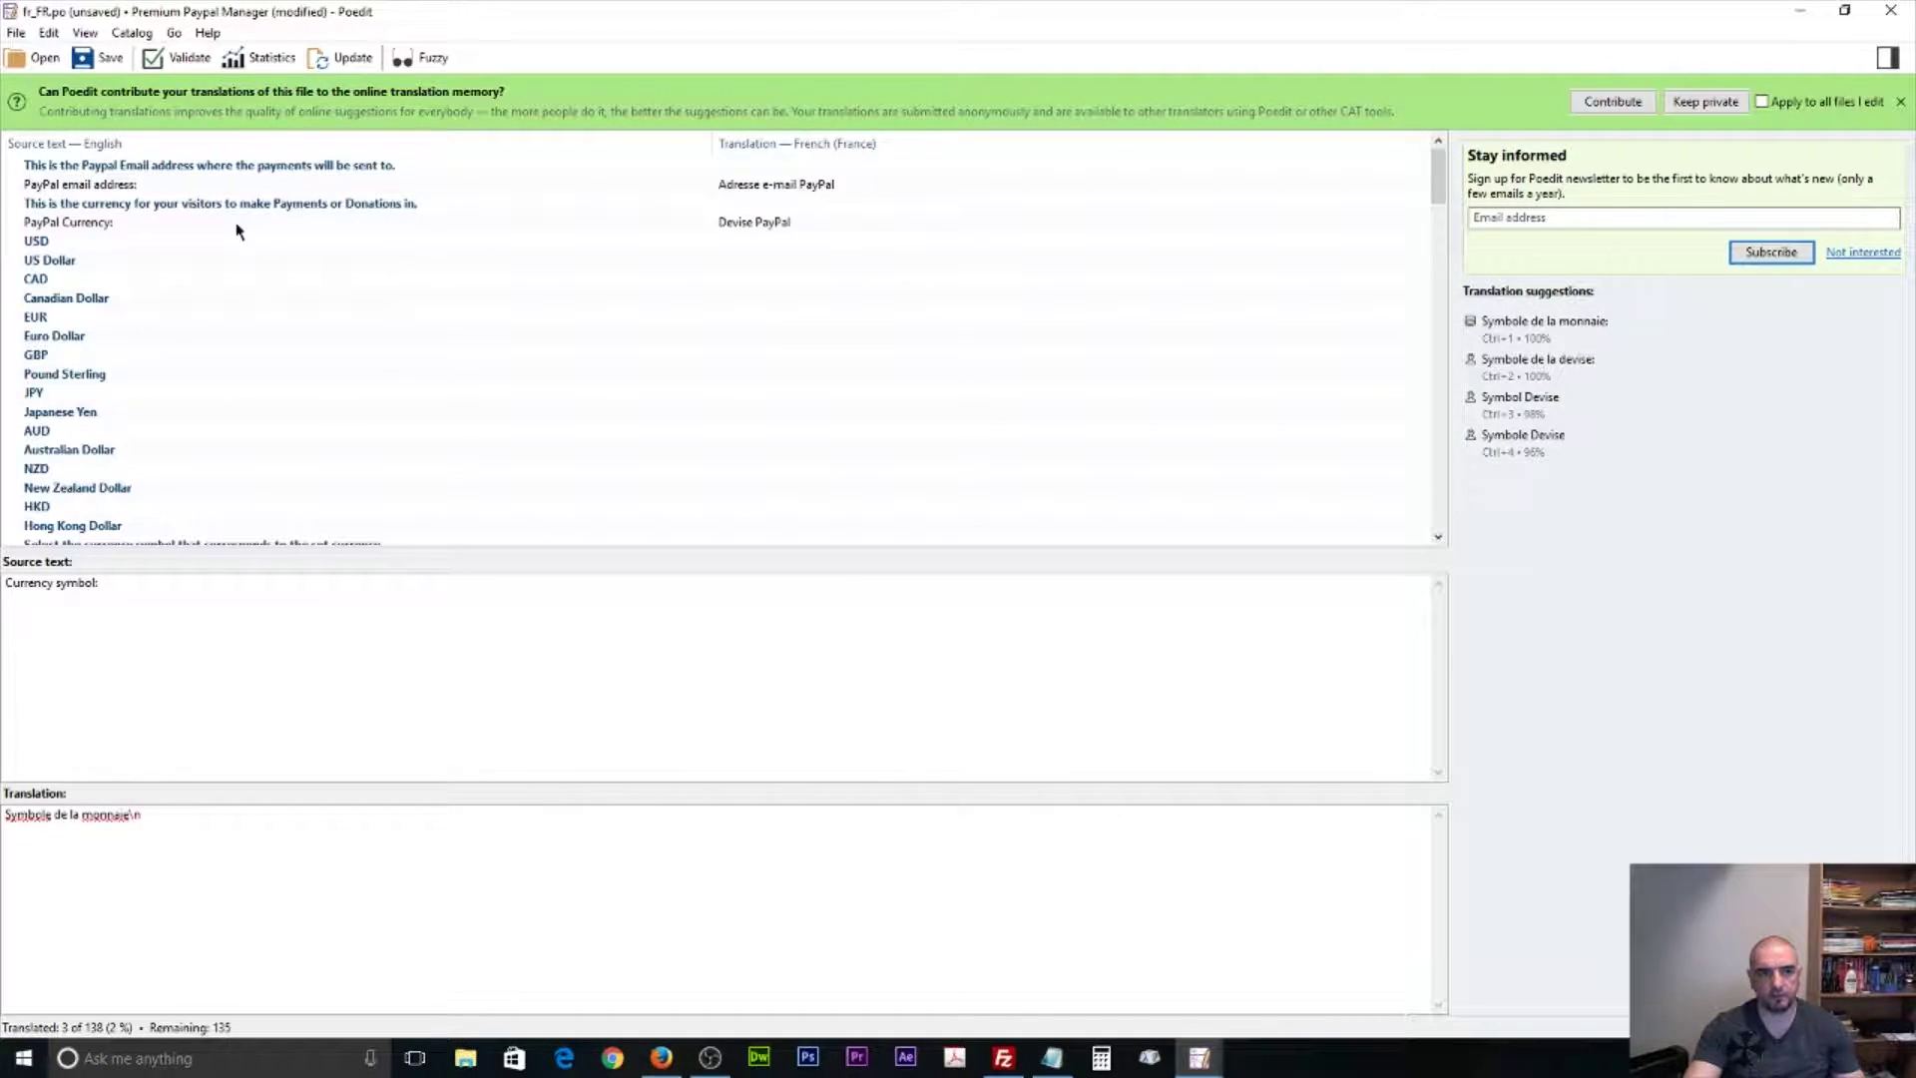
pyautogui.click(136, 224)
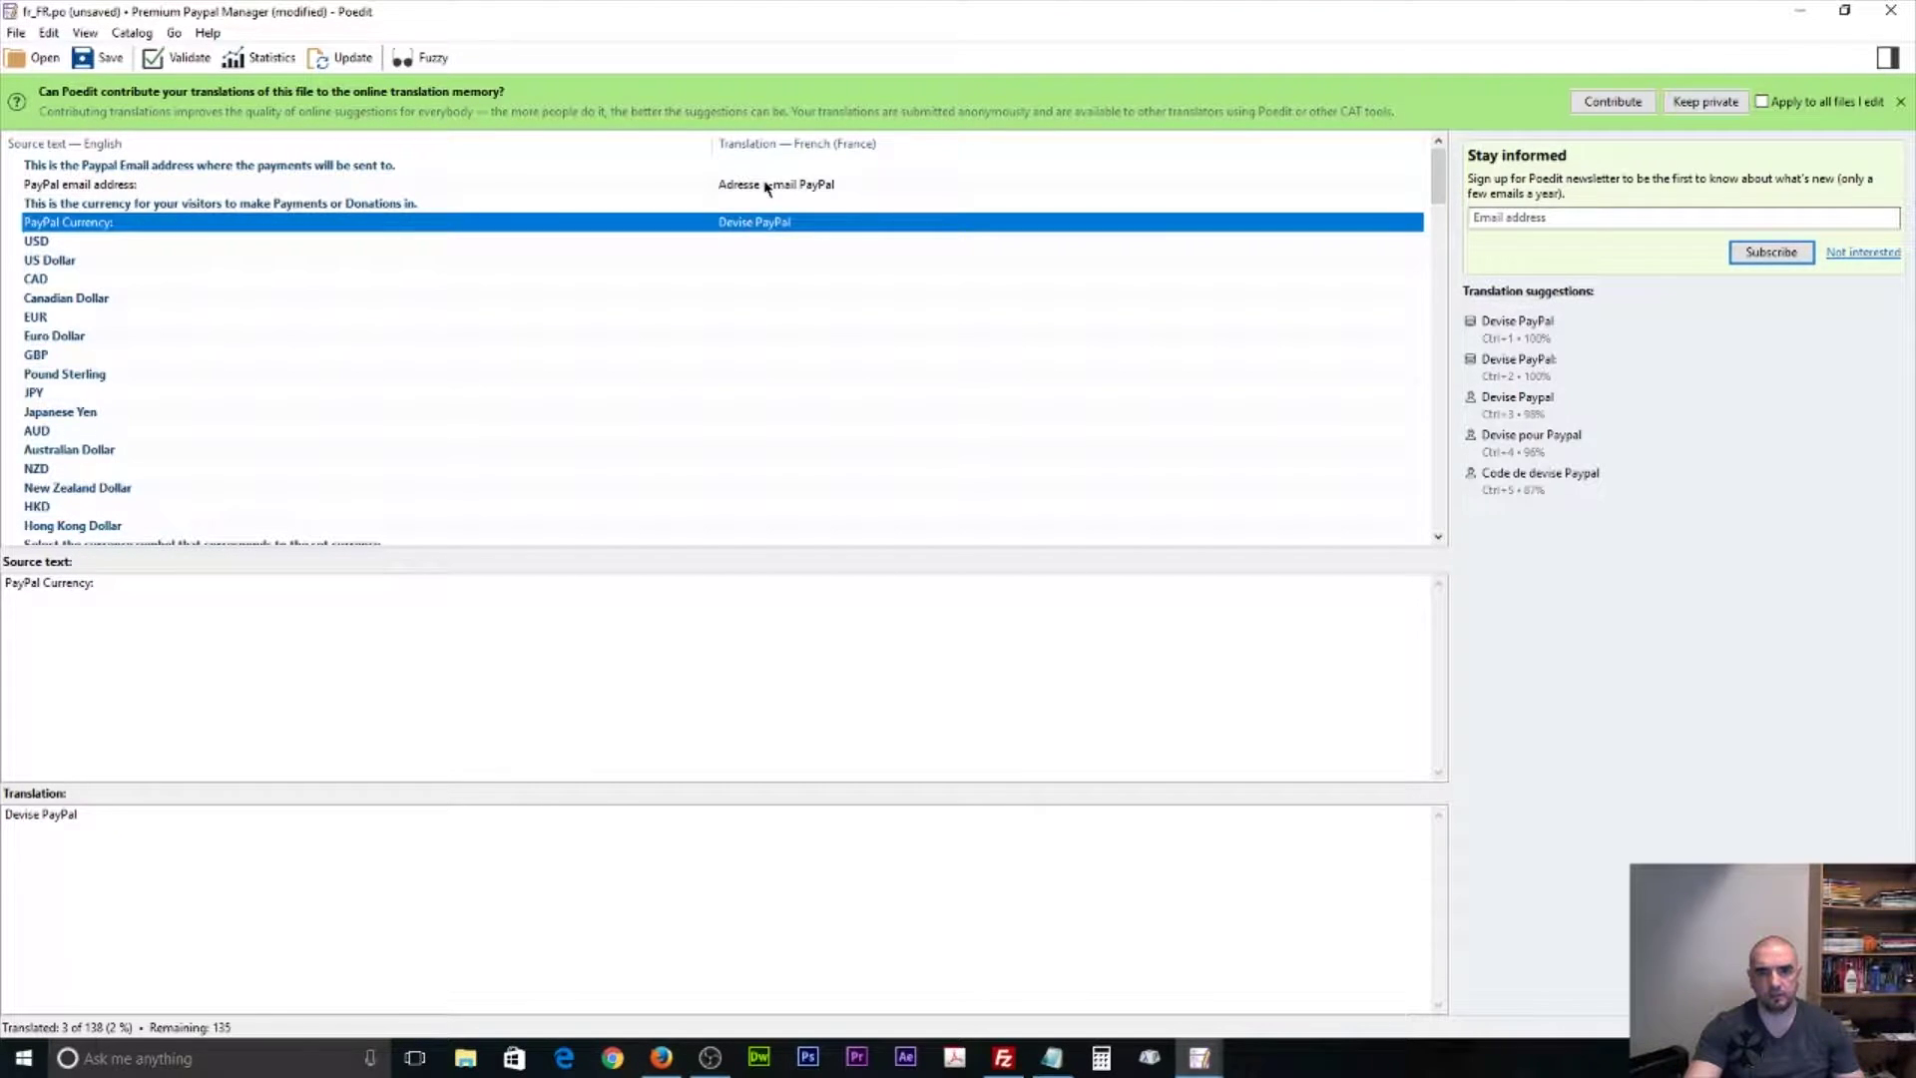
pyautogui.scroll(-2, 778, 439)
pyautogui.click(776, 449)
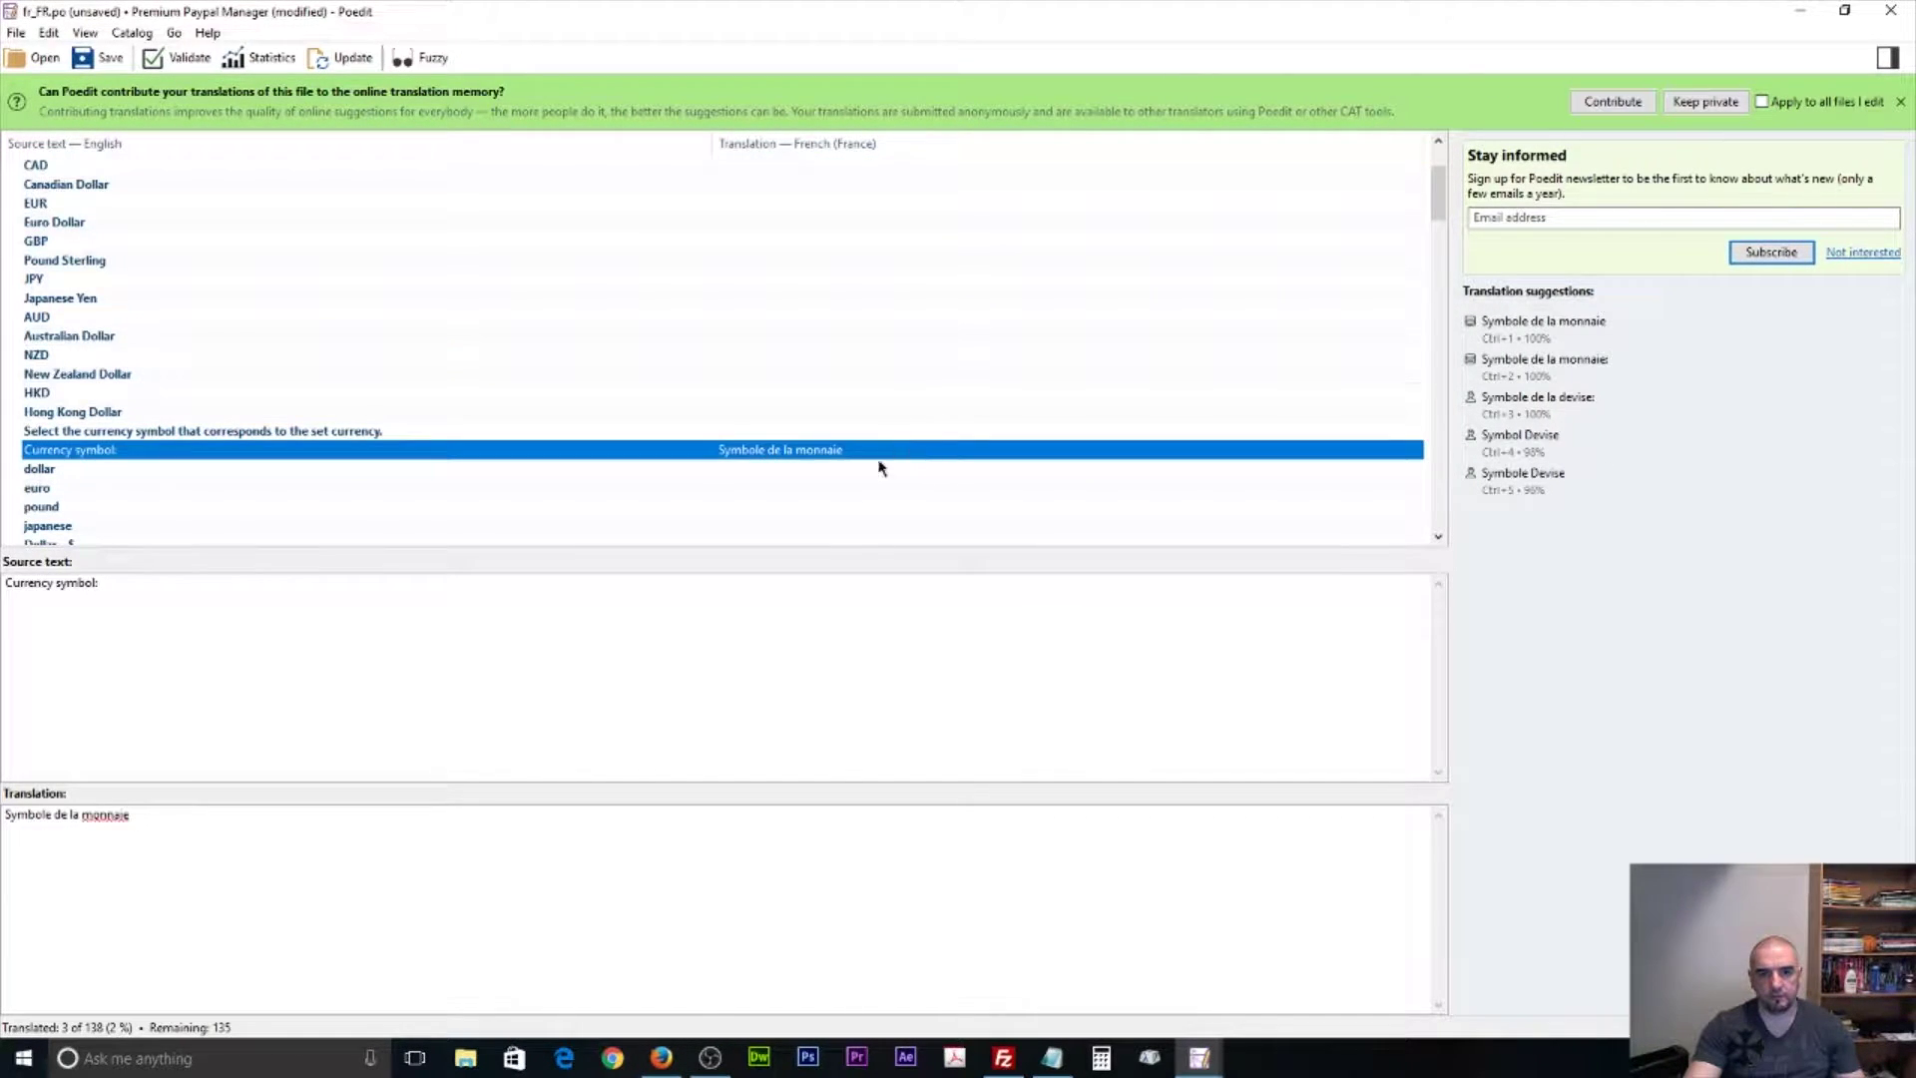
# Check the settings page in Firefox for the next label and search the Poedit strings for "sales tax amount".
pyautogui.scroll(-1, 881, 467)
pyautogui.click(662, 1058)
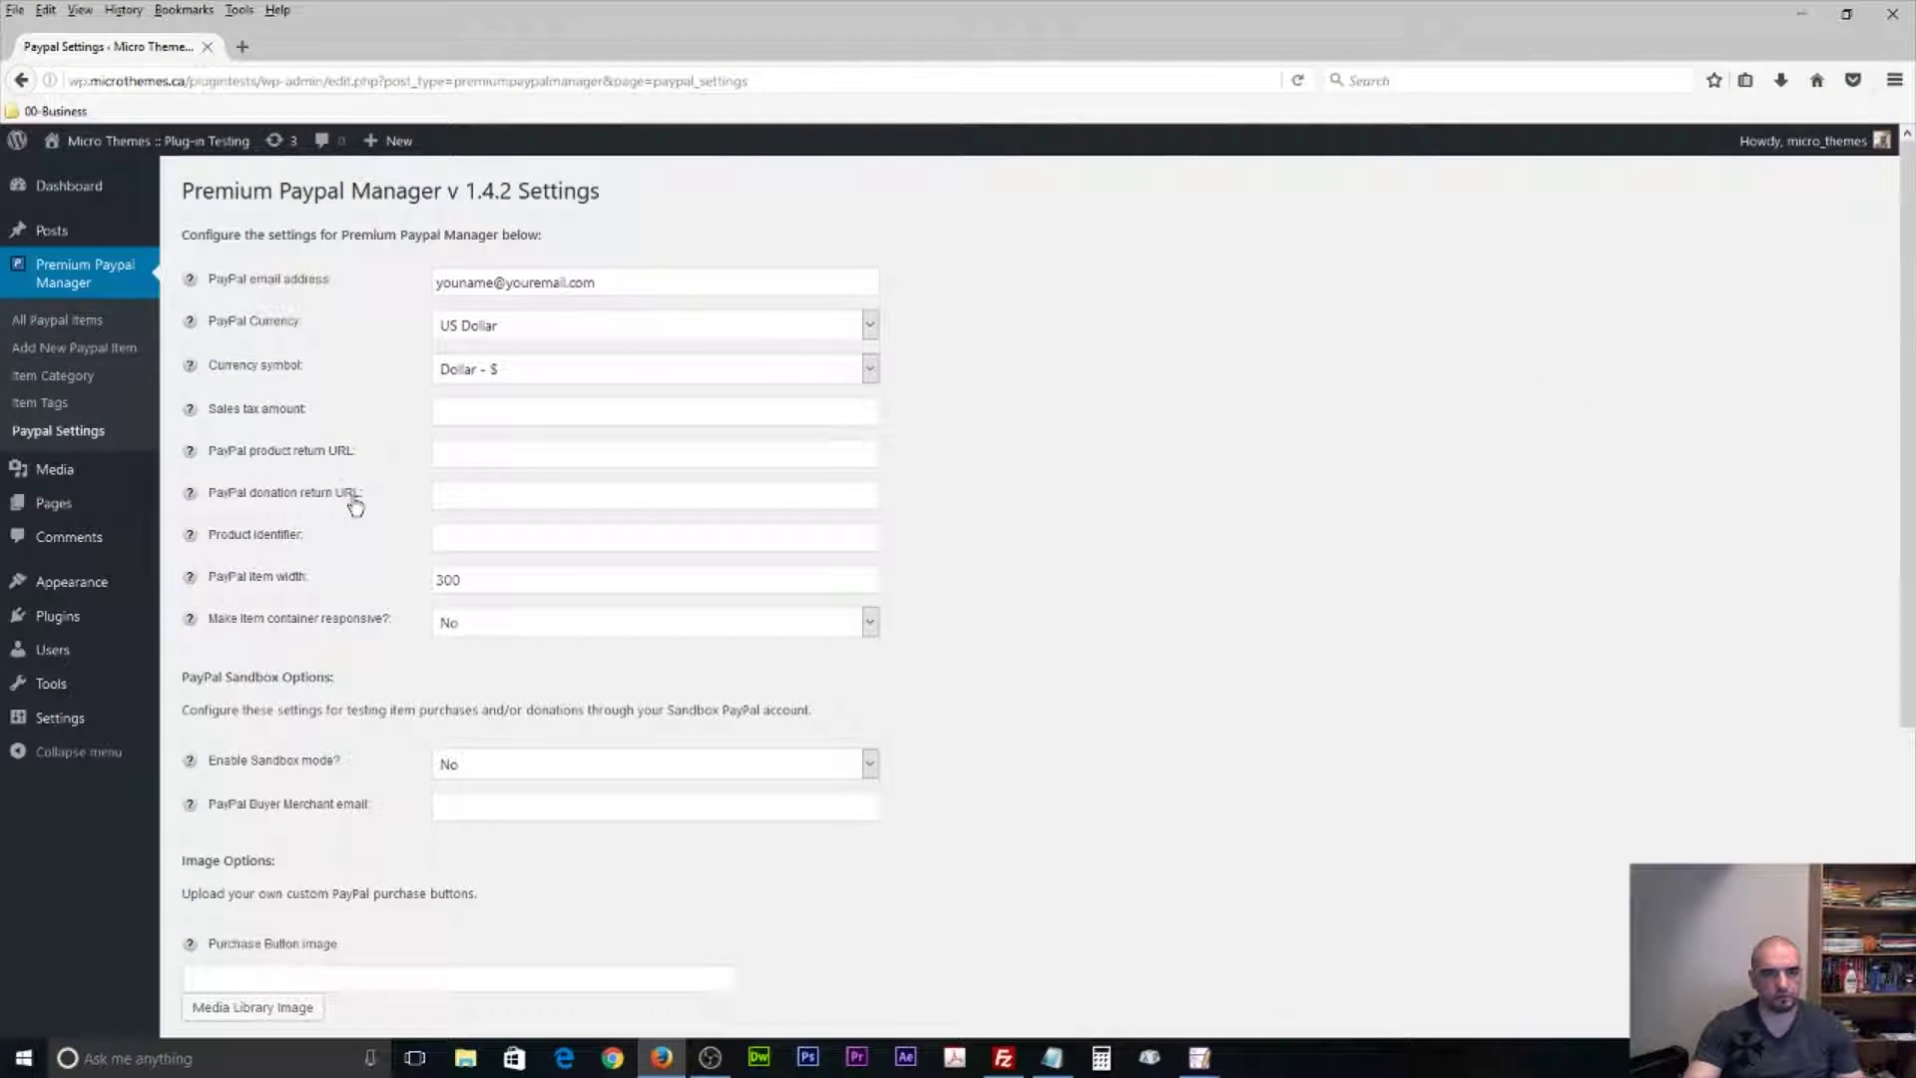
pyautogui.click(662, 1058)
pyautogui.click(246, 435)
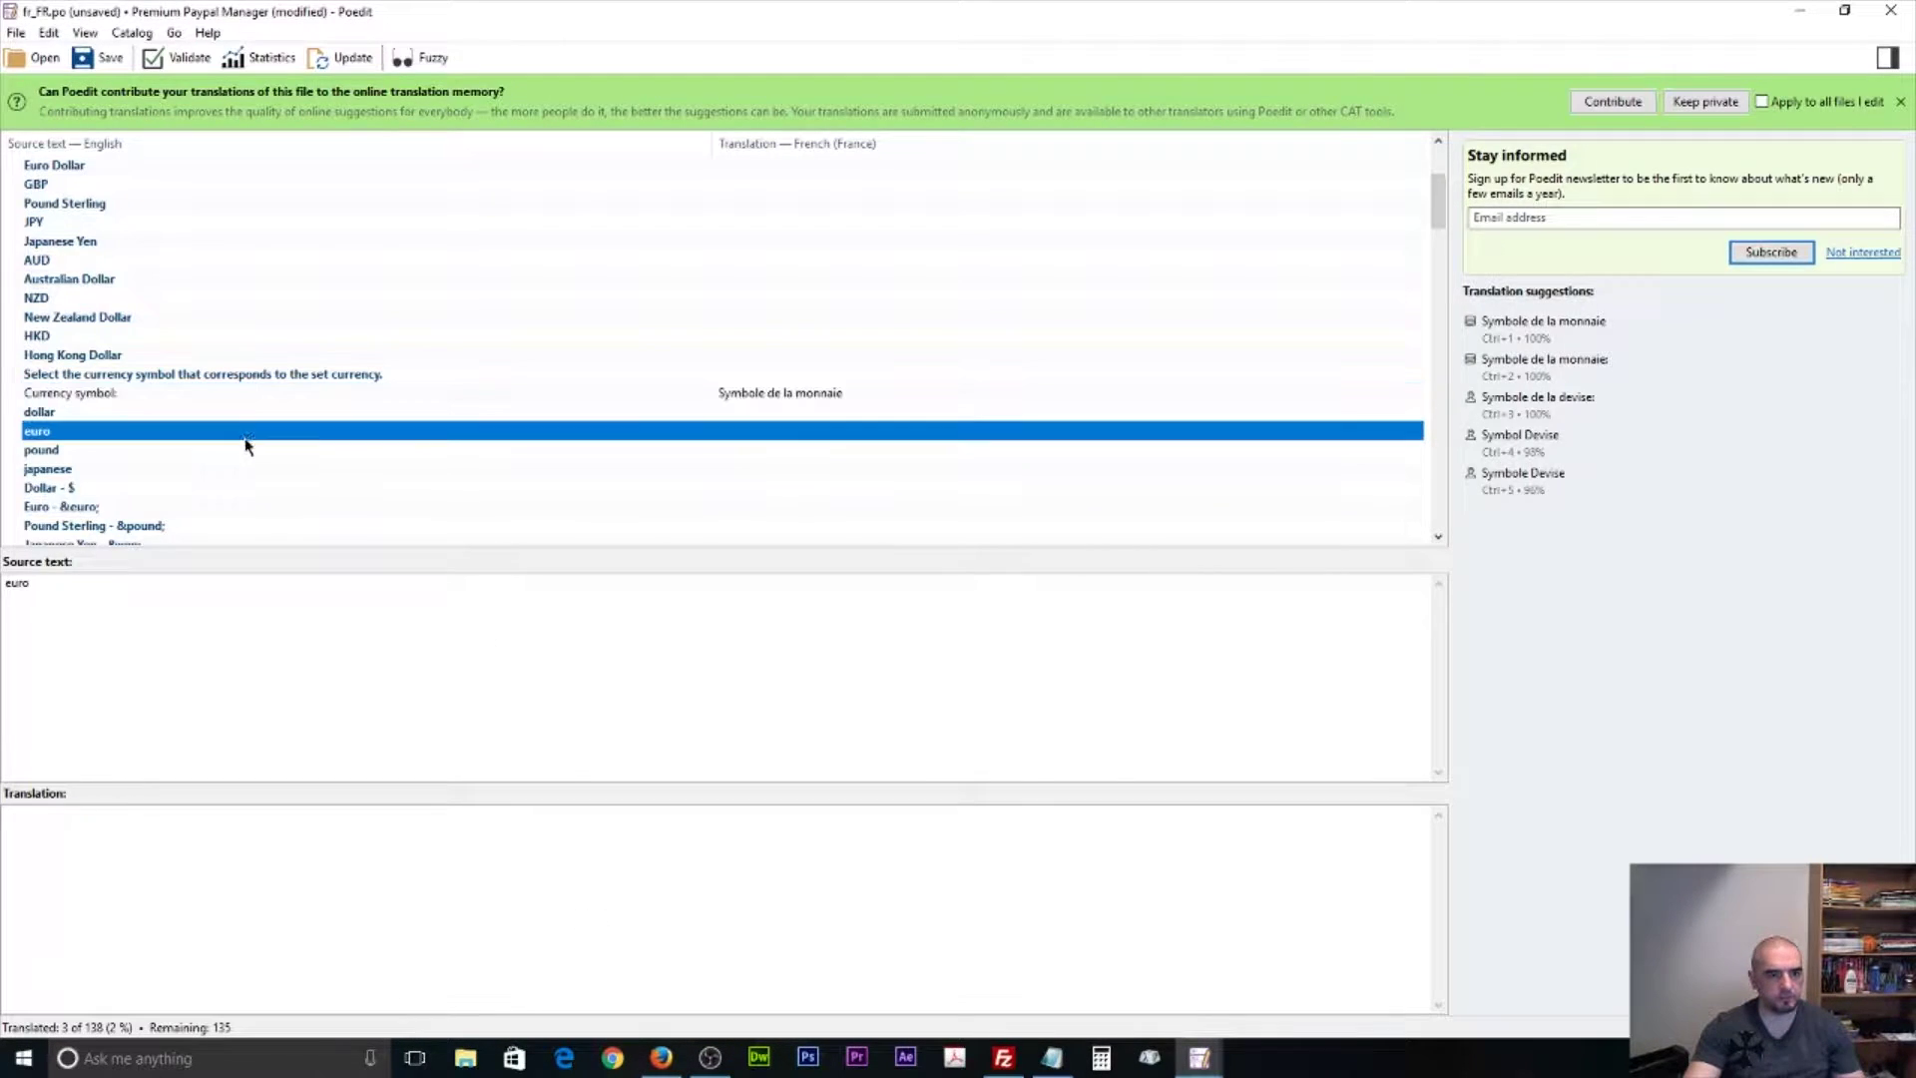
pyautogui.scroll(-8, 247, 446)
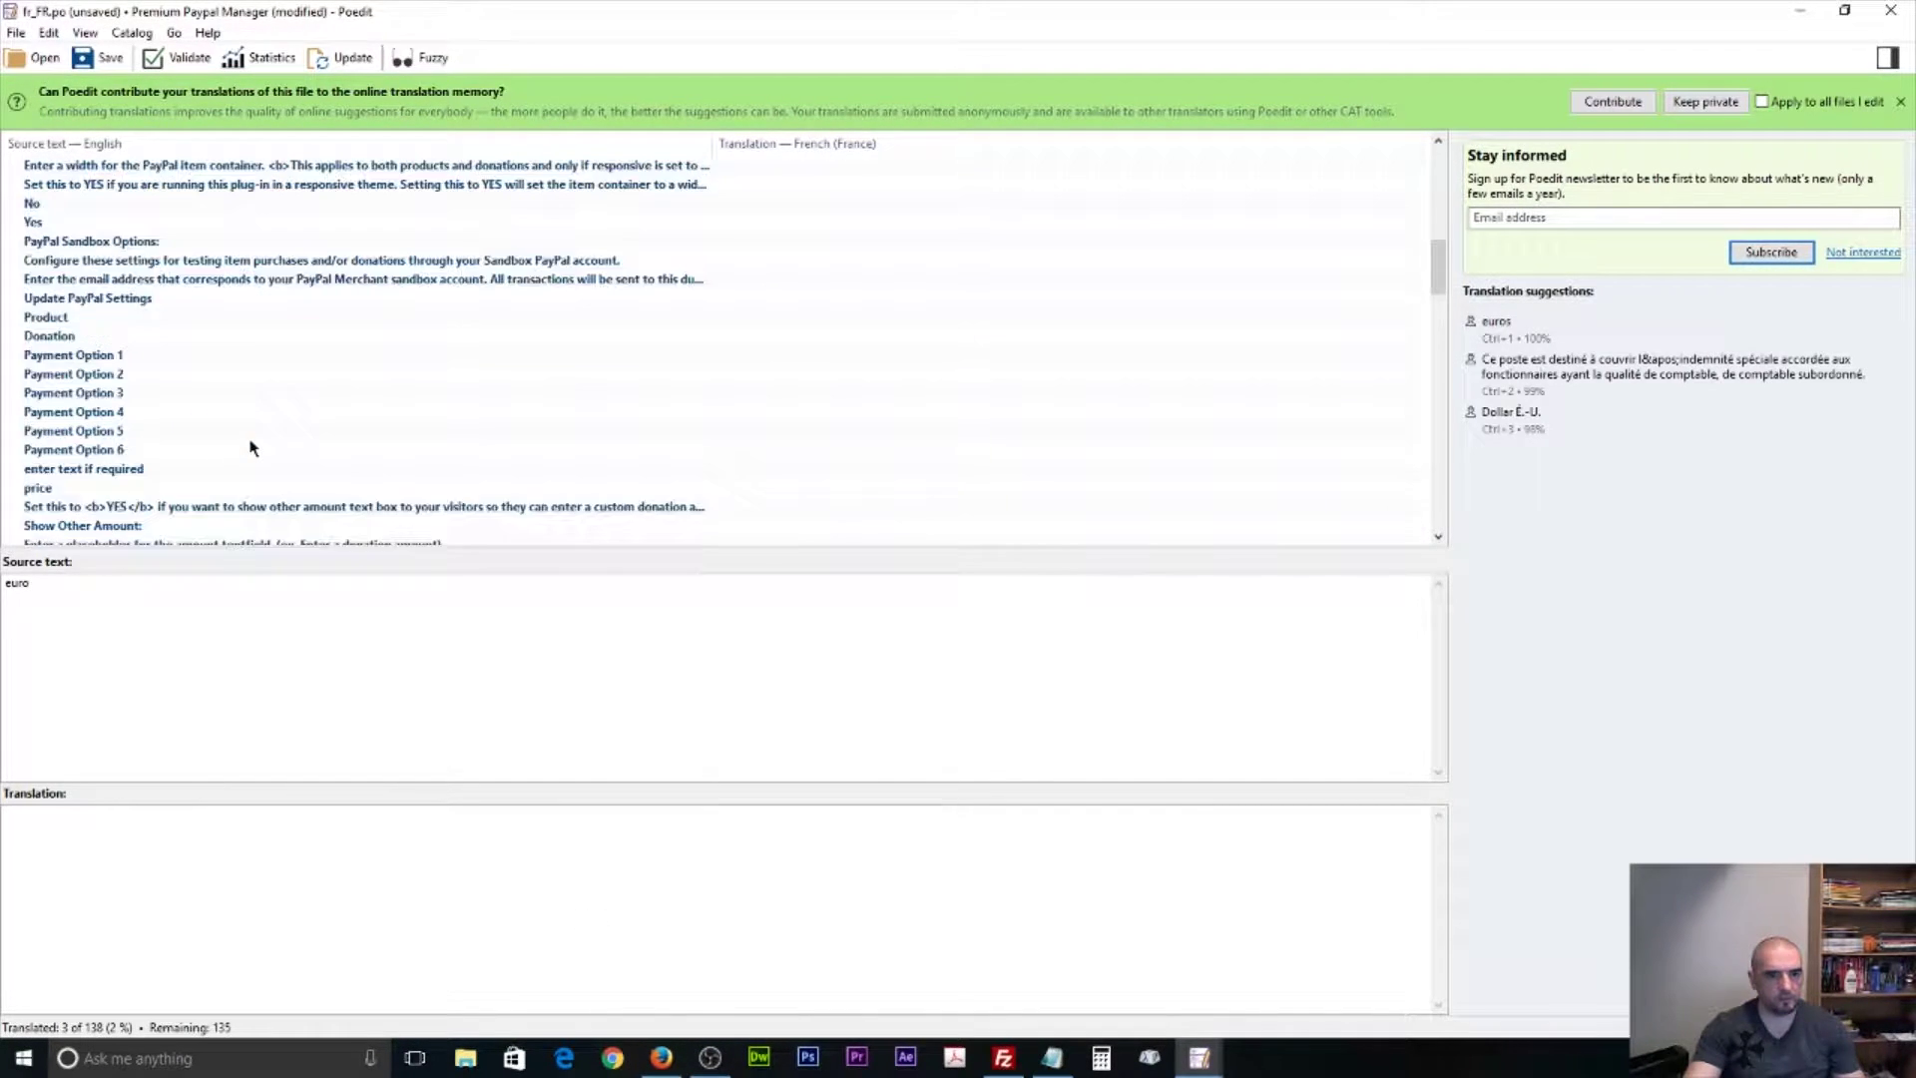
pyautogui.scroll(2, 249, 447)
pyautogui.click(497, 387)
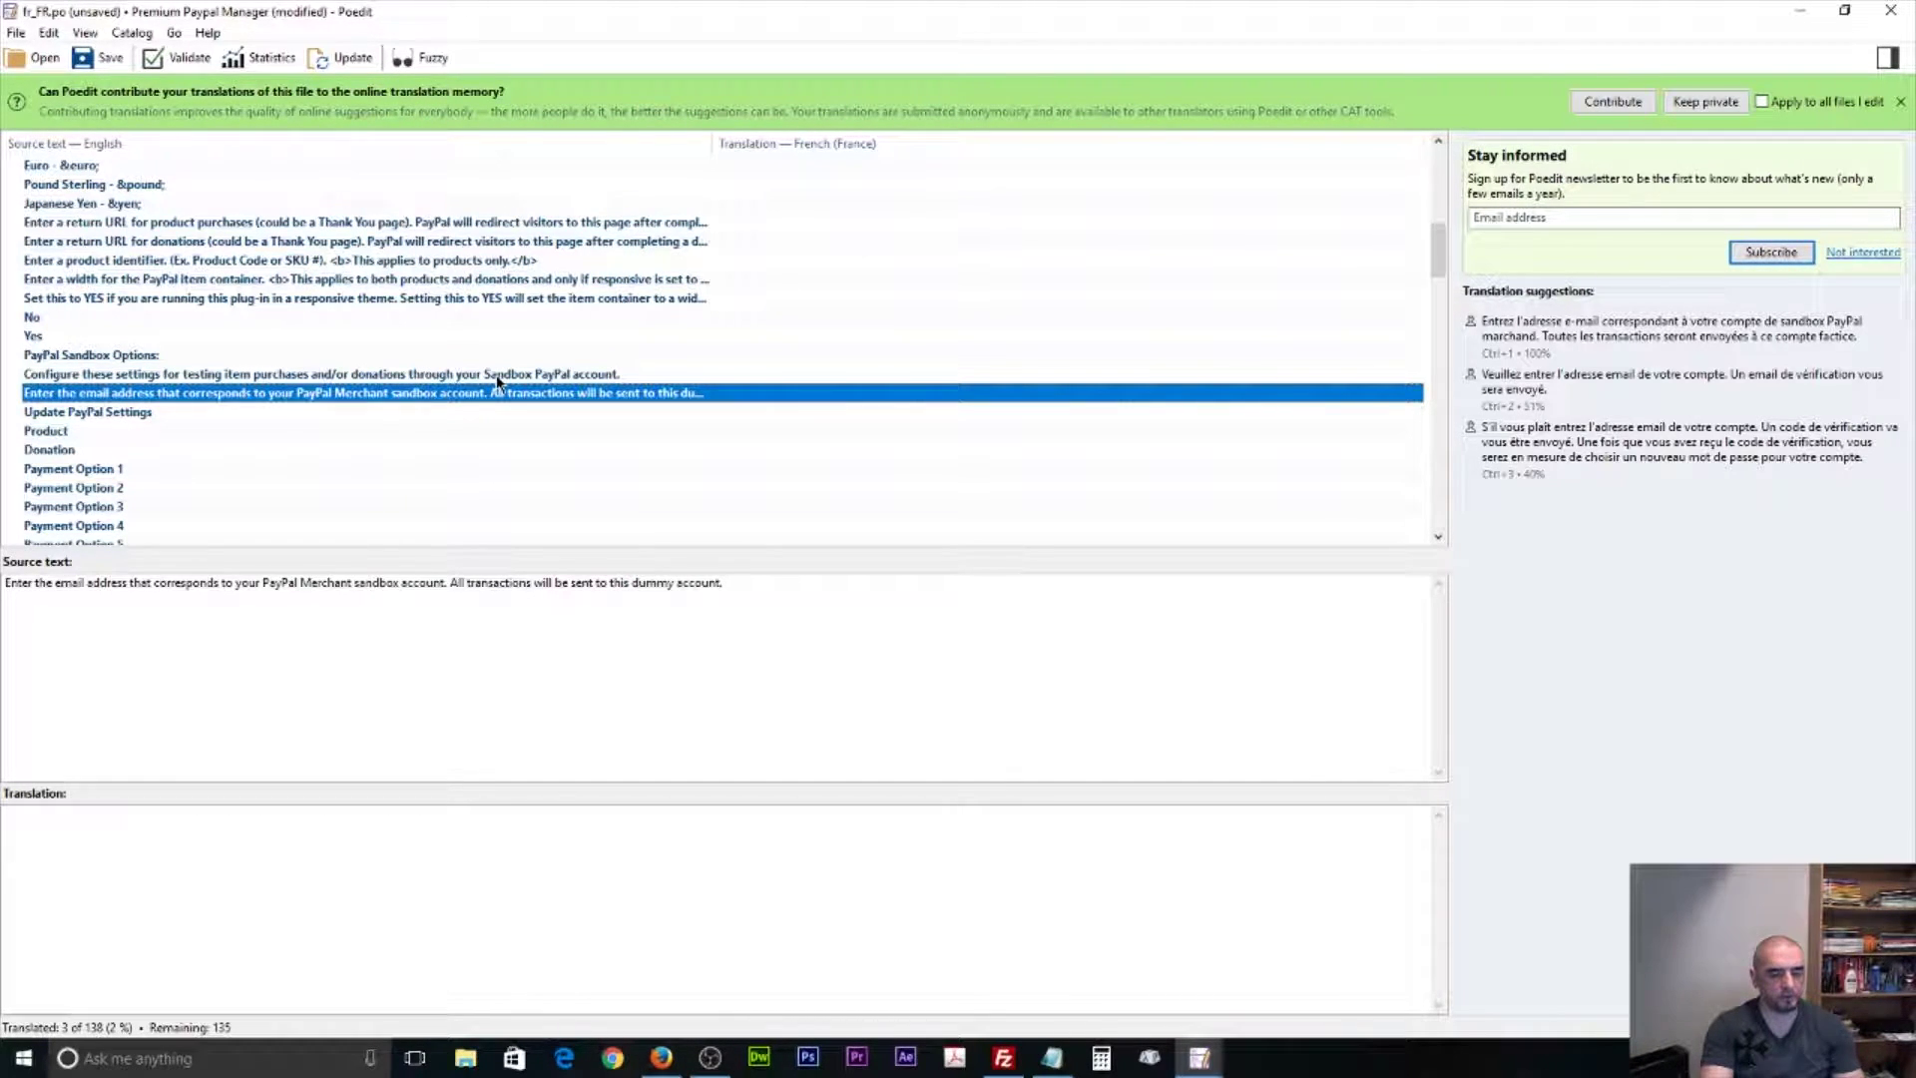
pyautogui.hotkey('ctrl', 'f')
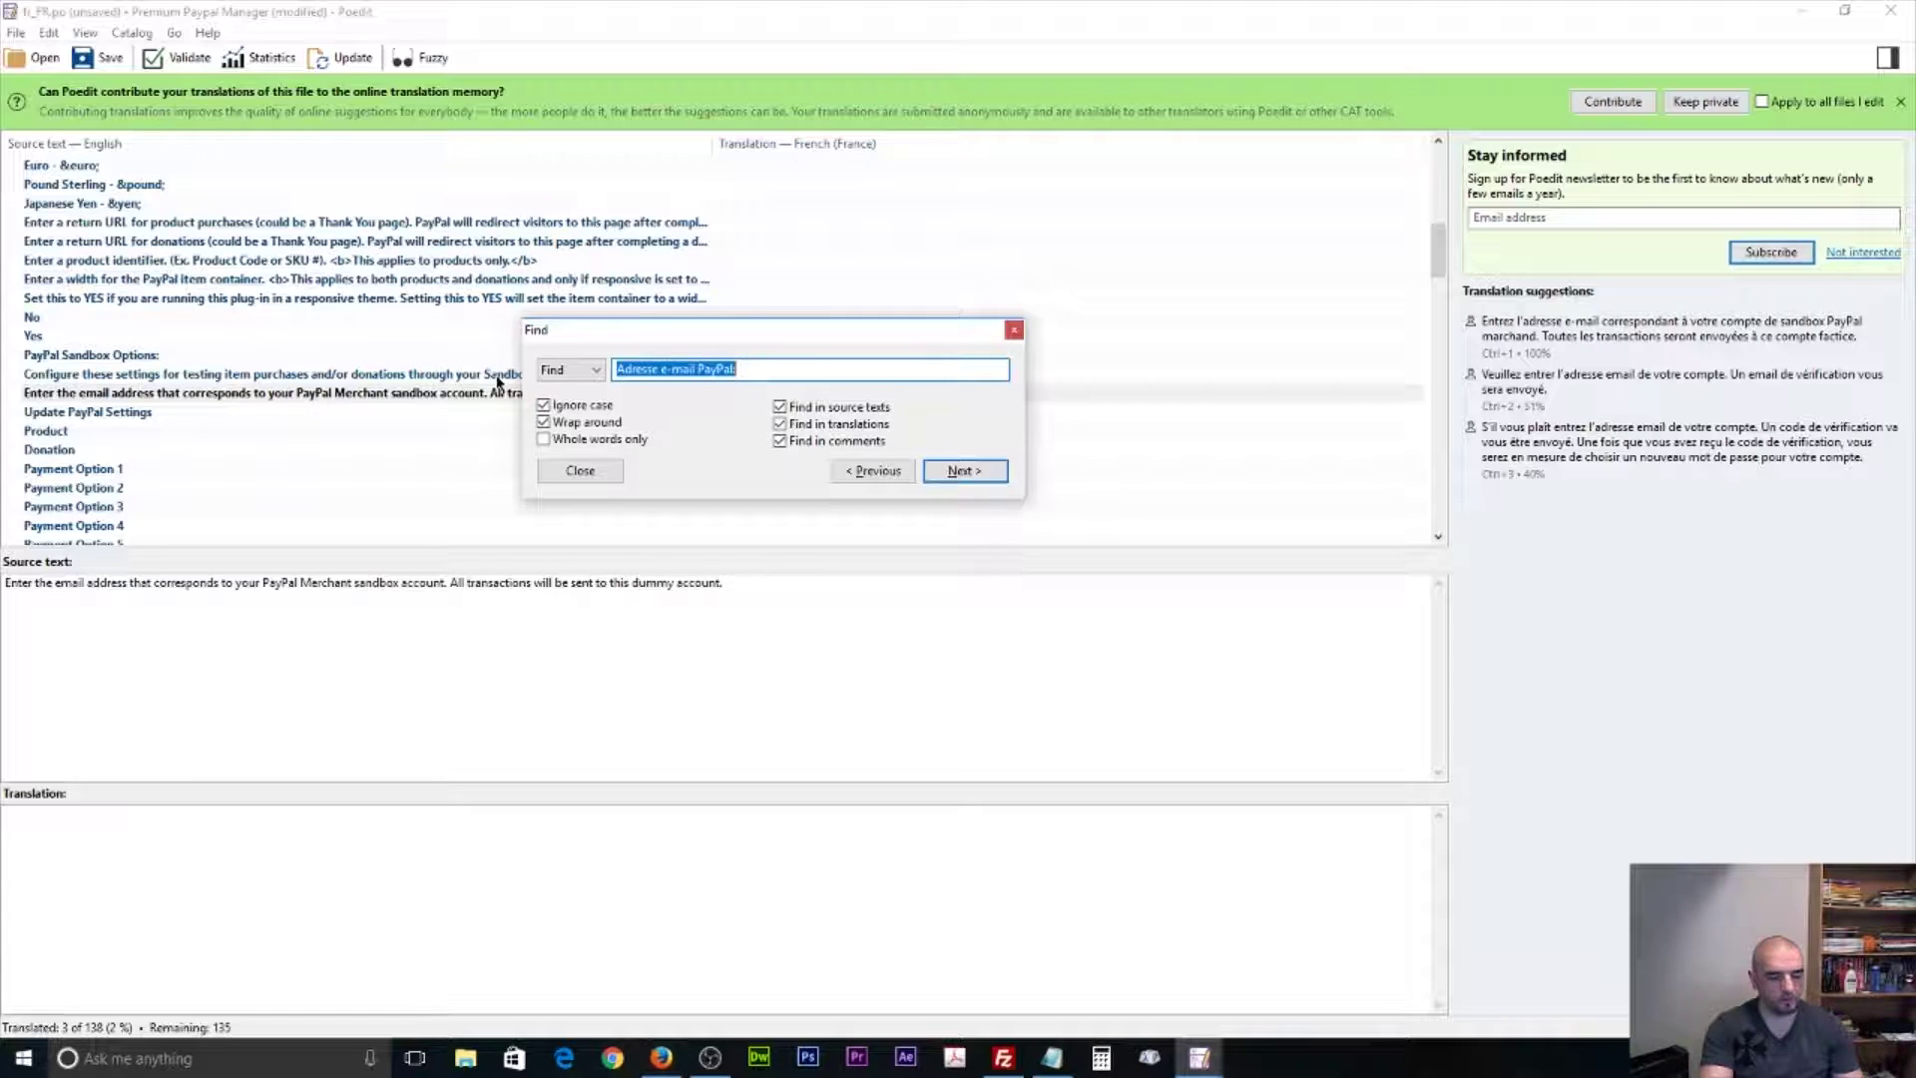
pyautogui.click(661, 1060)
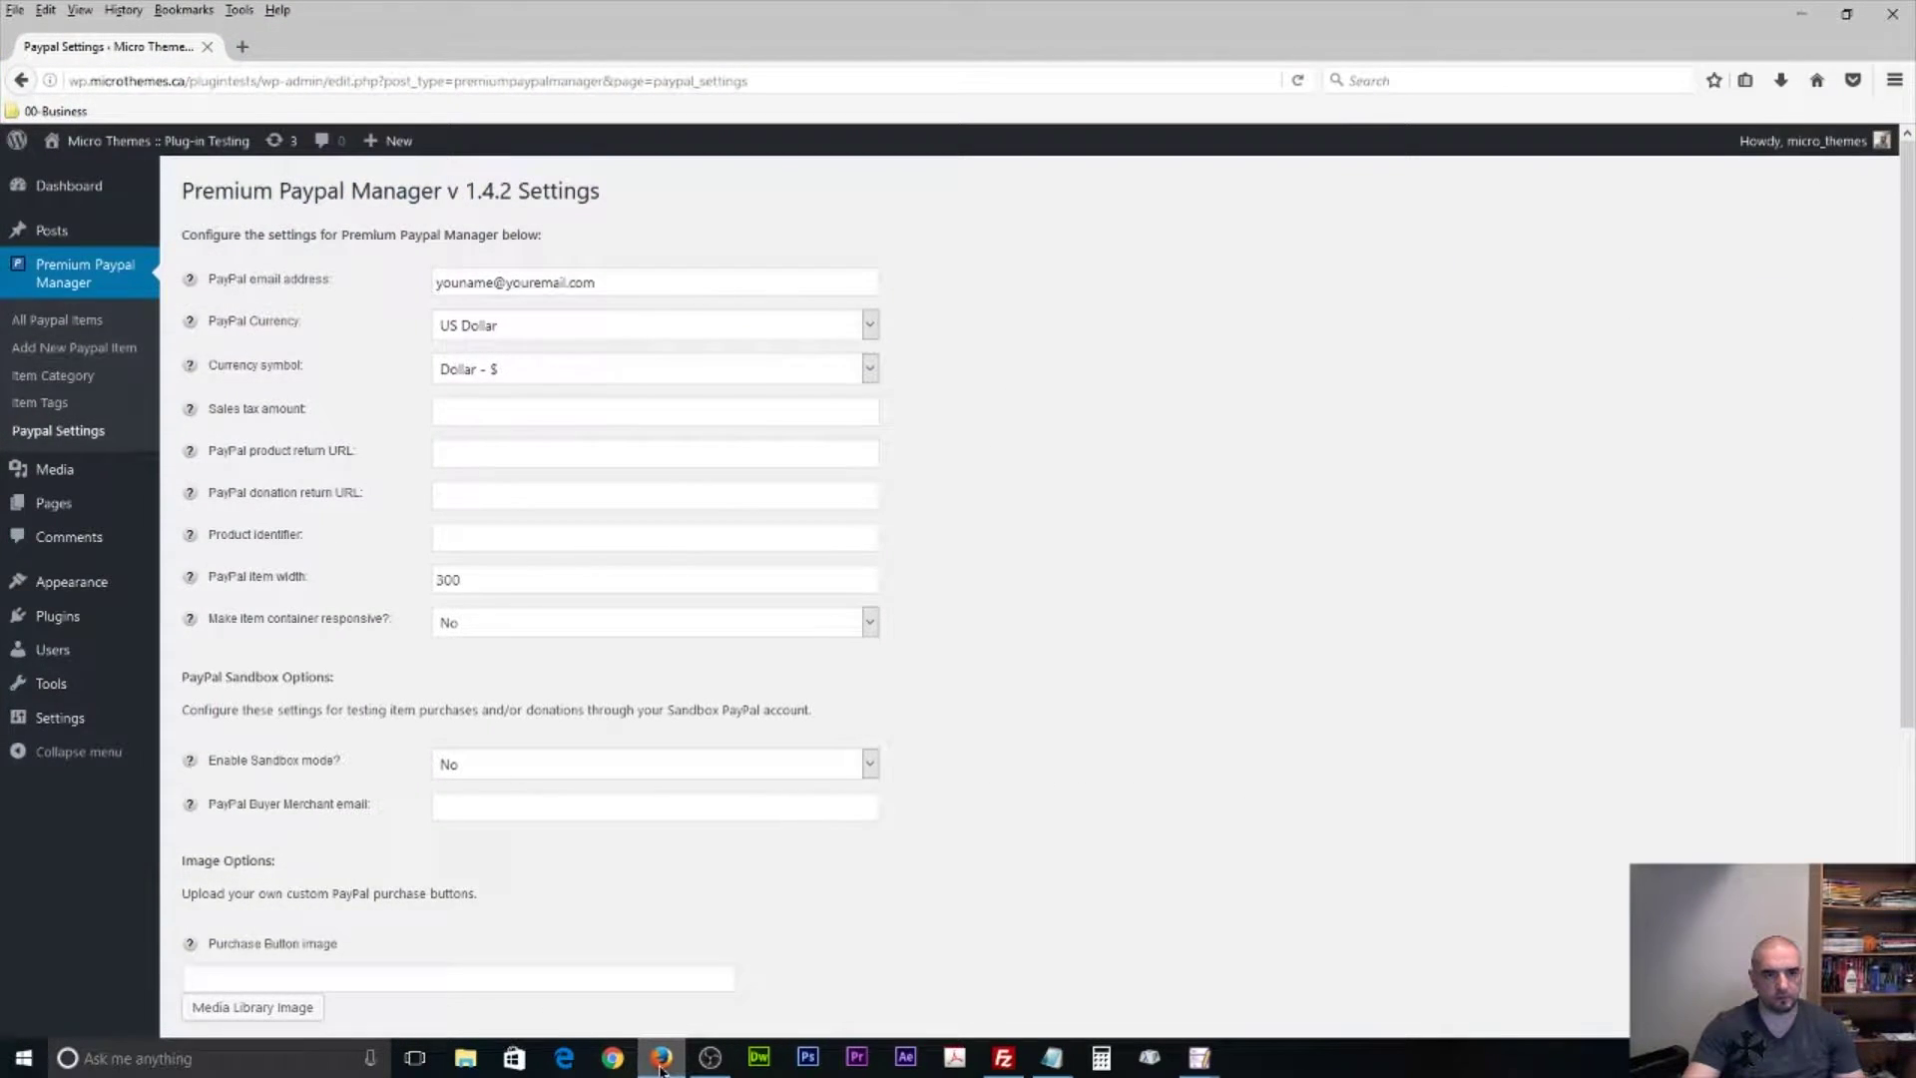
pyautogui.click(661, 1060)
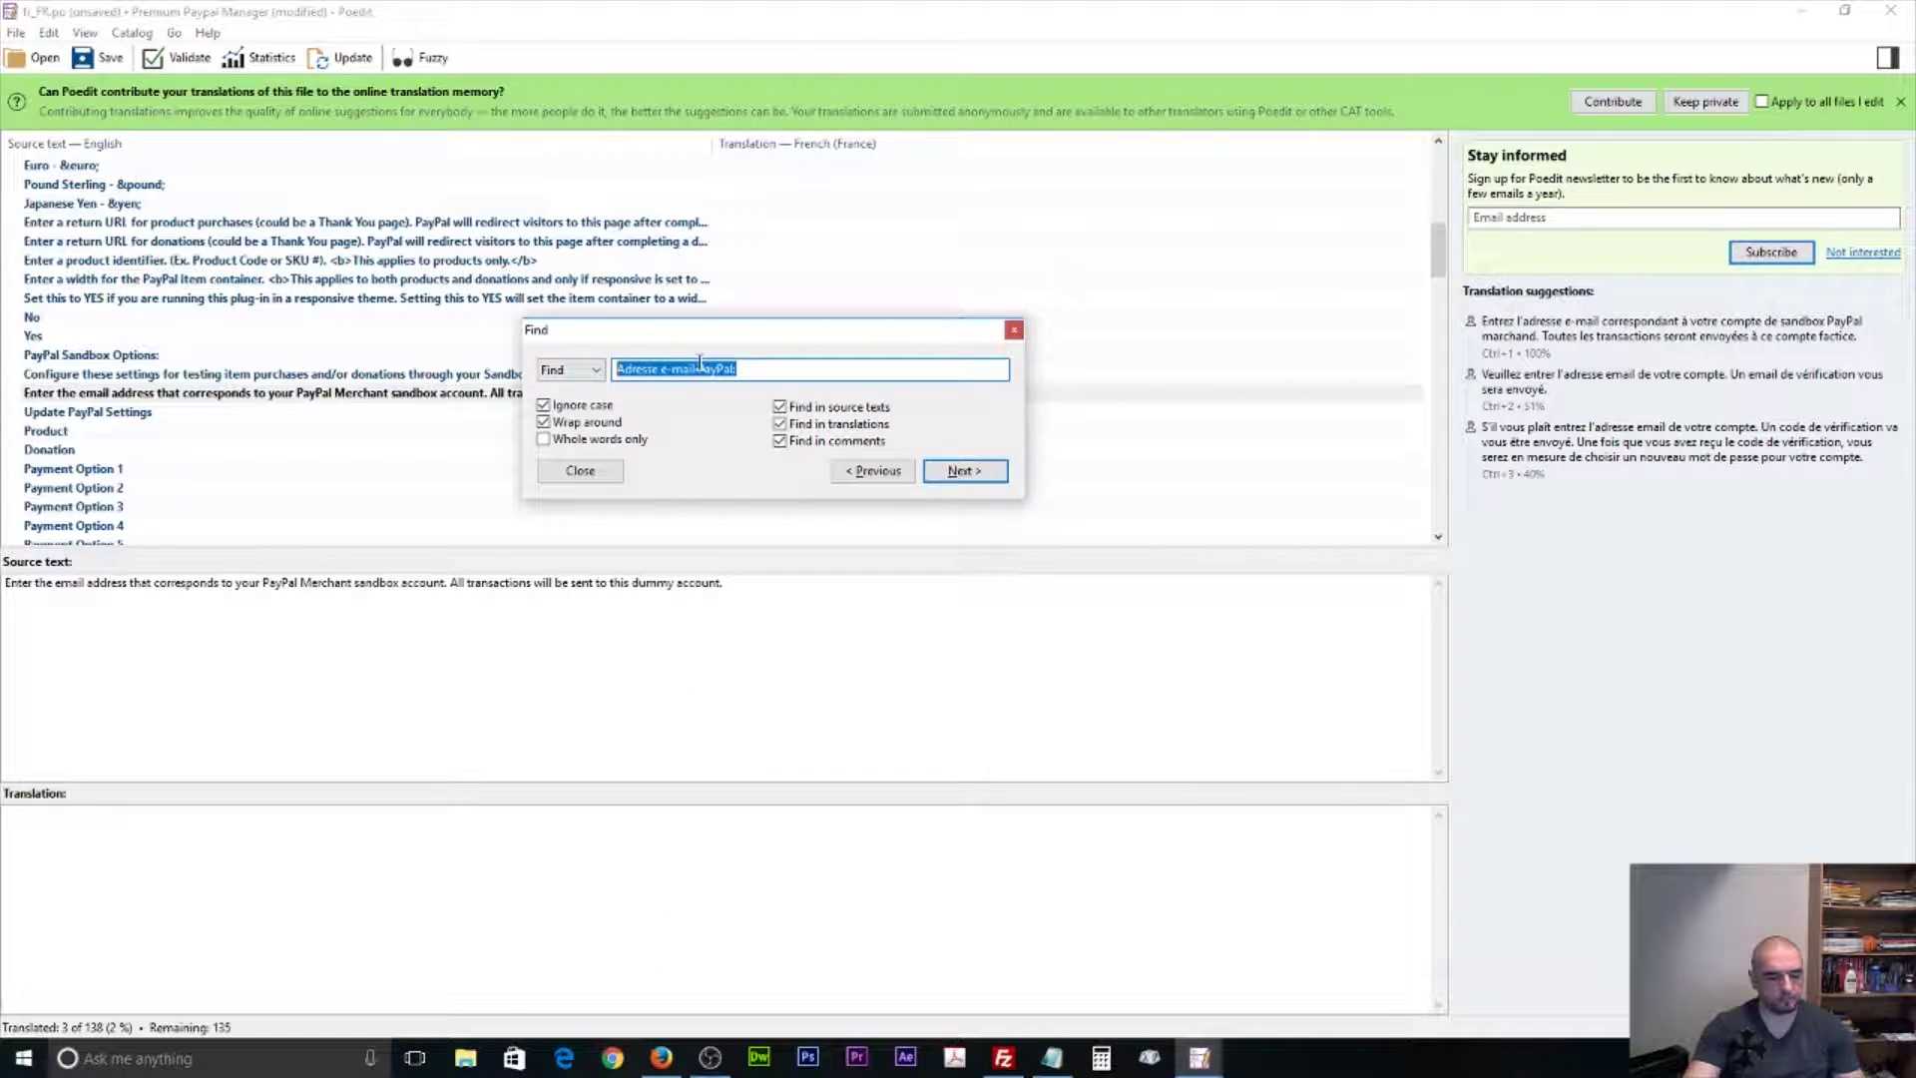
pyautogui.write('sales tax amount')
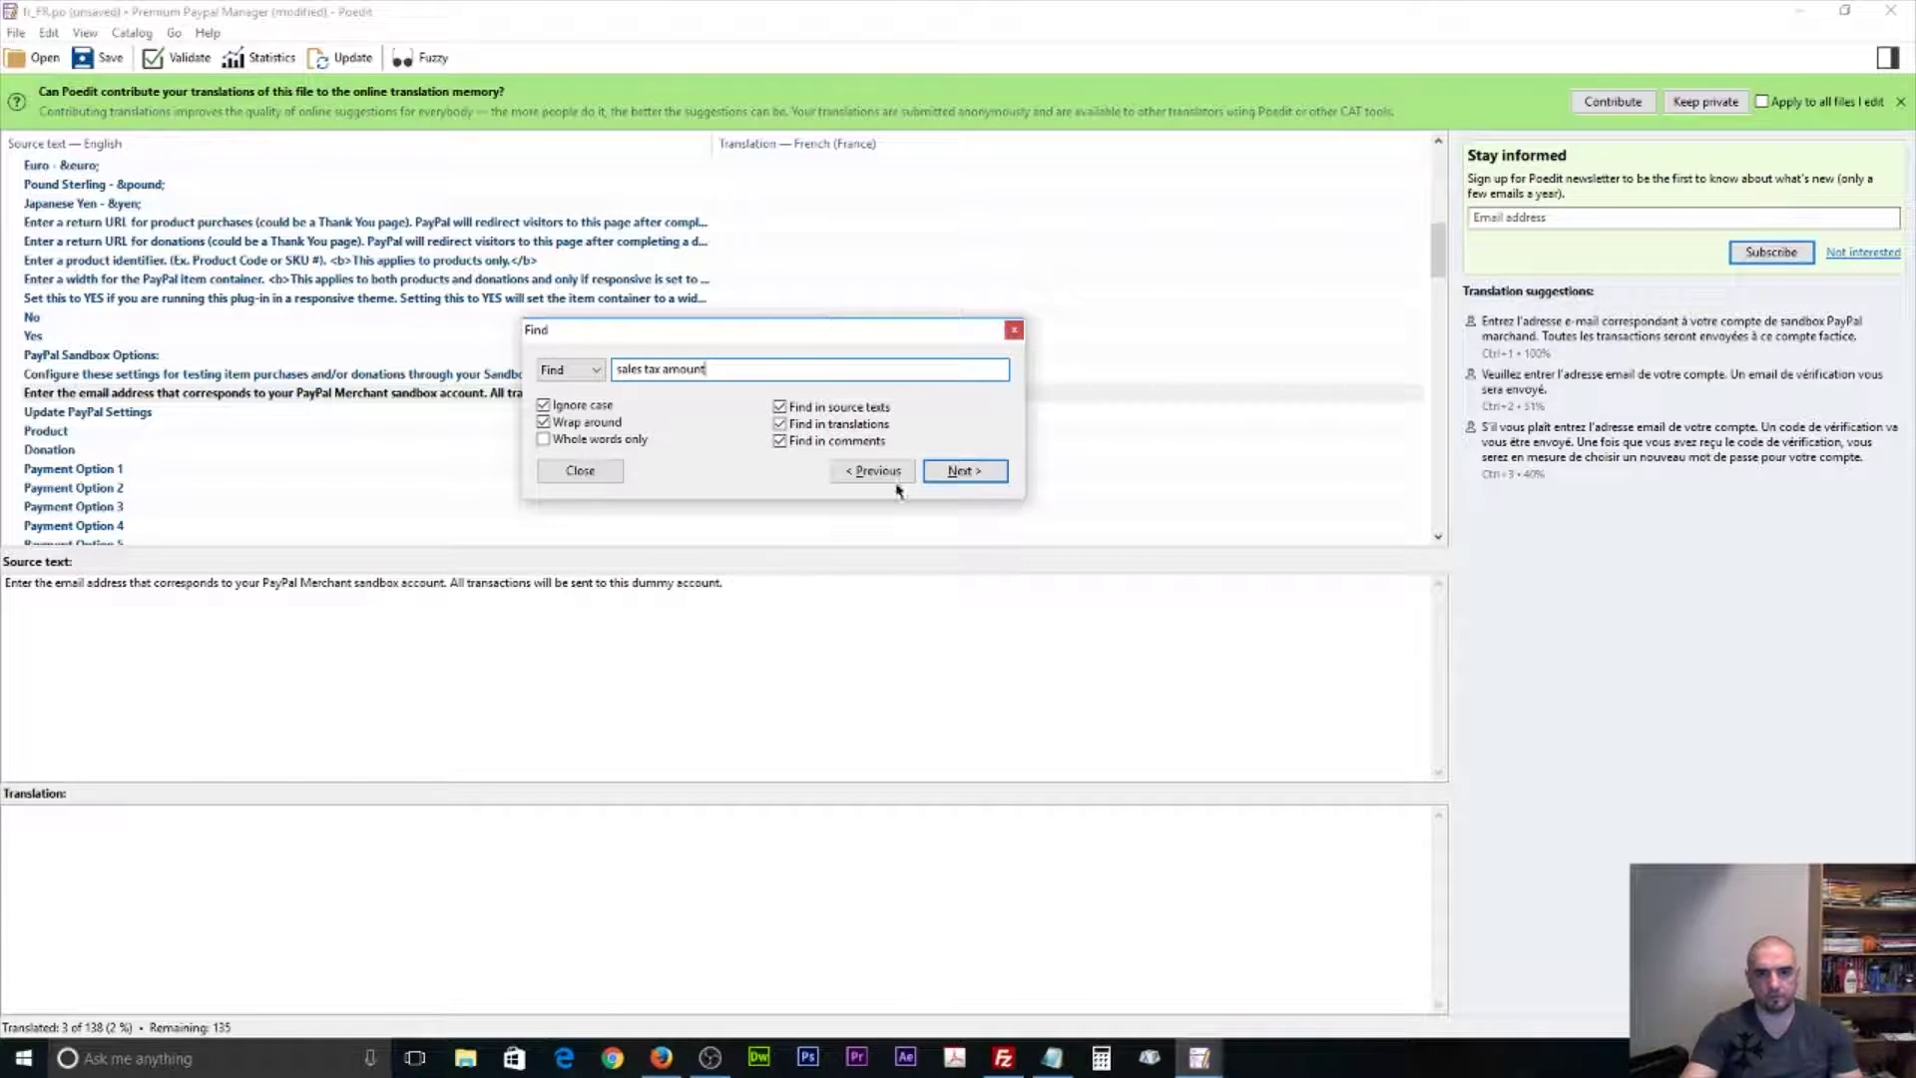
pyautogui.click(960, 471)
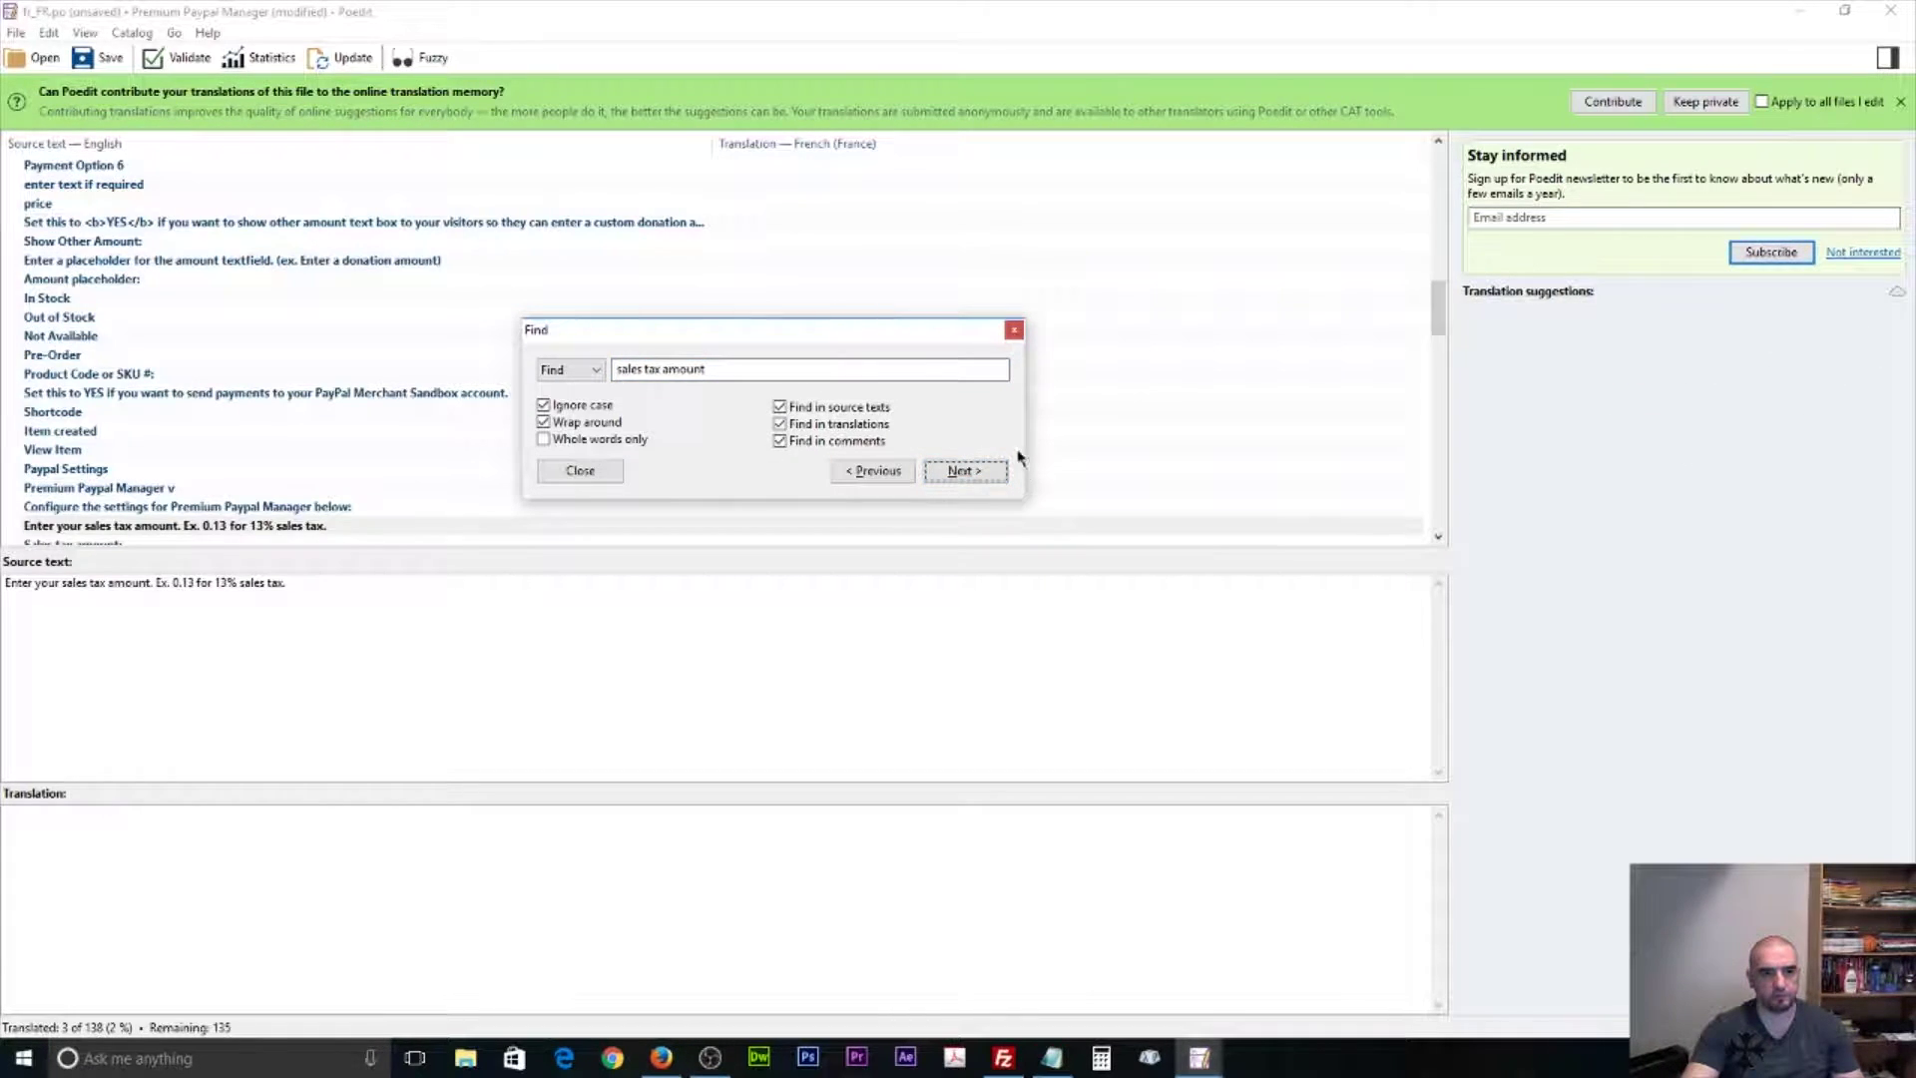
pyautogui.scroll(-1, 267, 495)
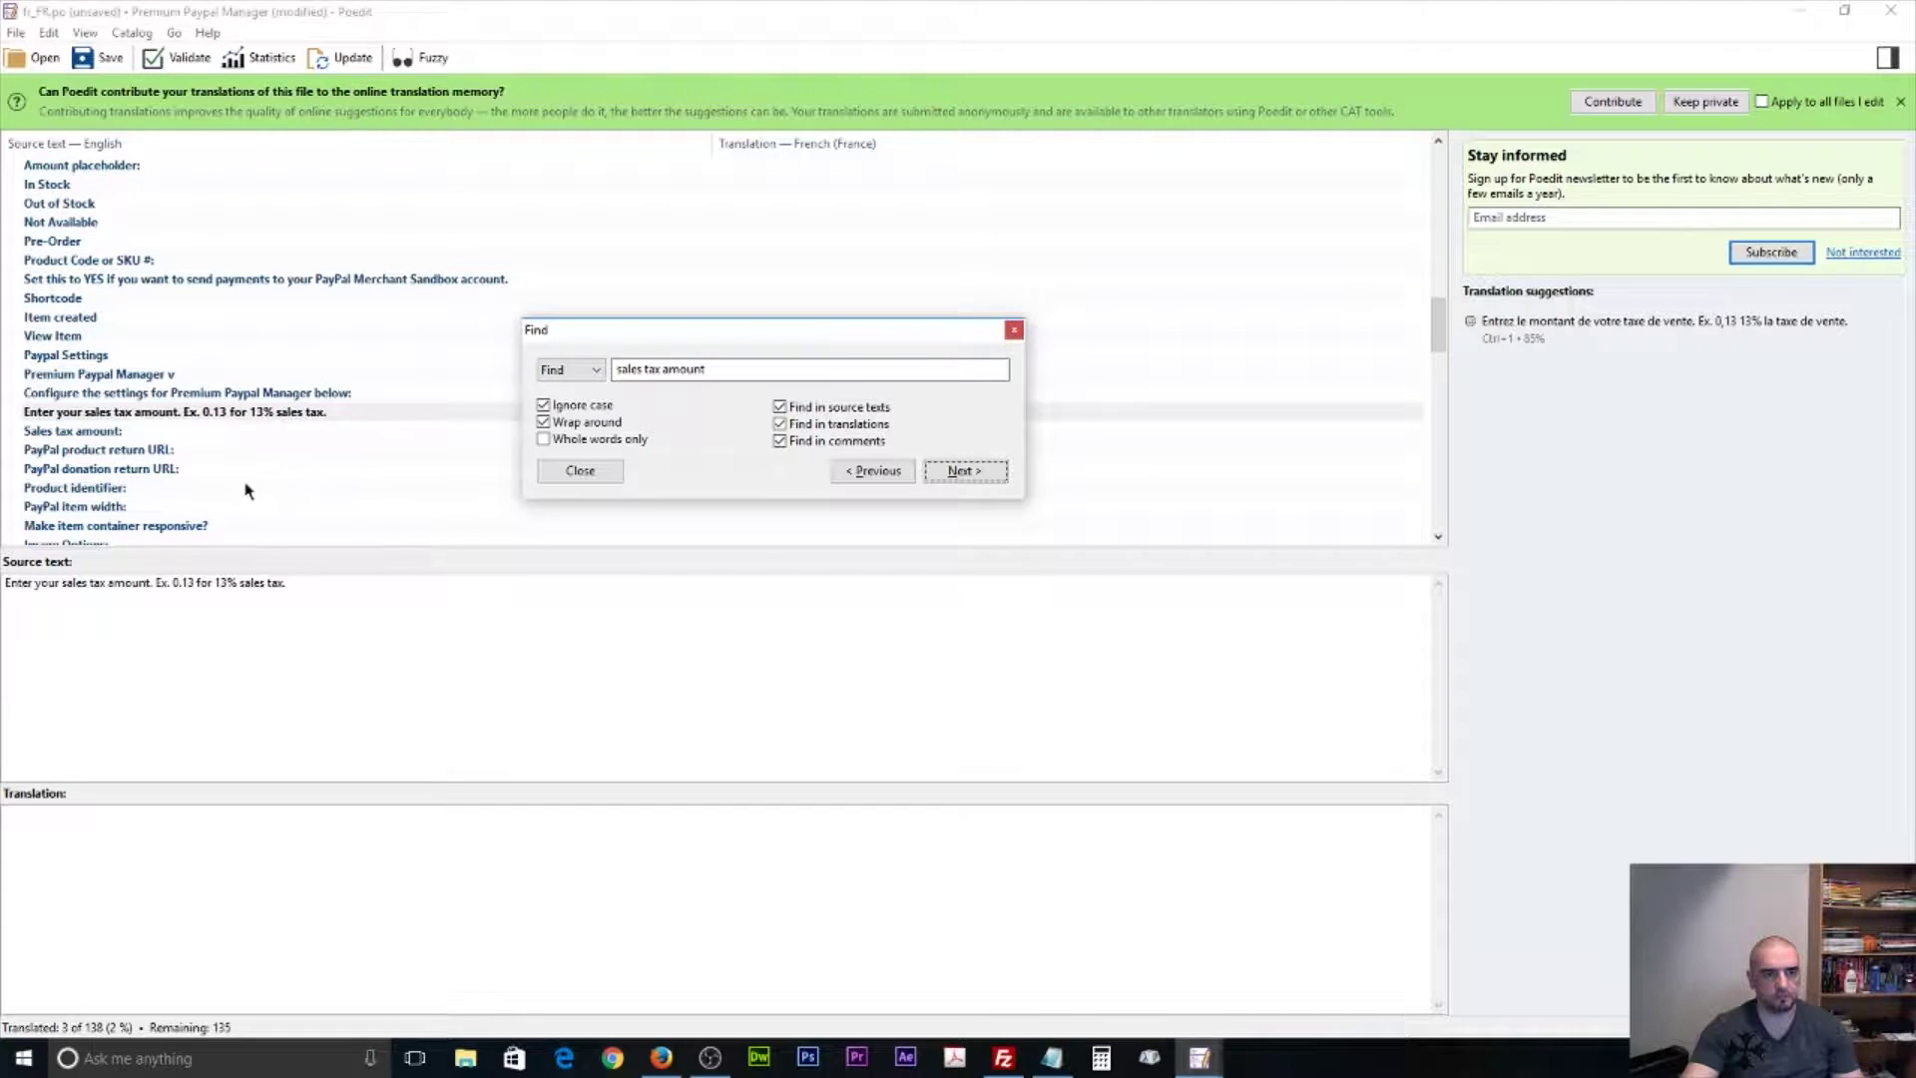
# Translate the "Sales tax amount:" string as "Montant de la taxe de vente", copying the text from the Notepad notes.
pyautogui.click(104, 435)
pyautogui.press('Escape')
pyautogui.click(1052, 1058)
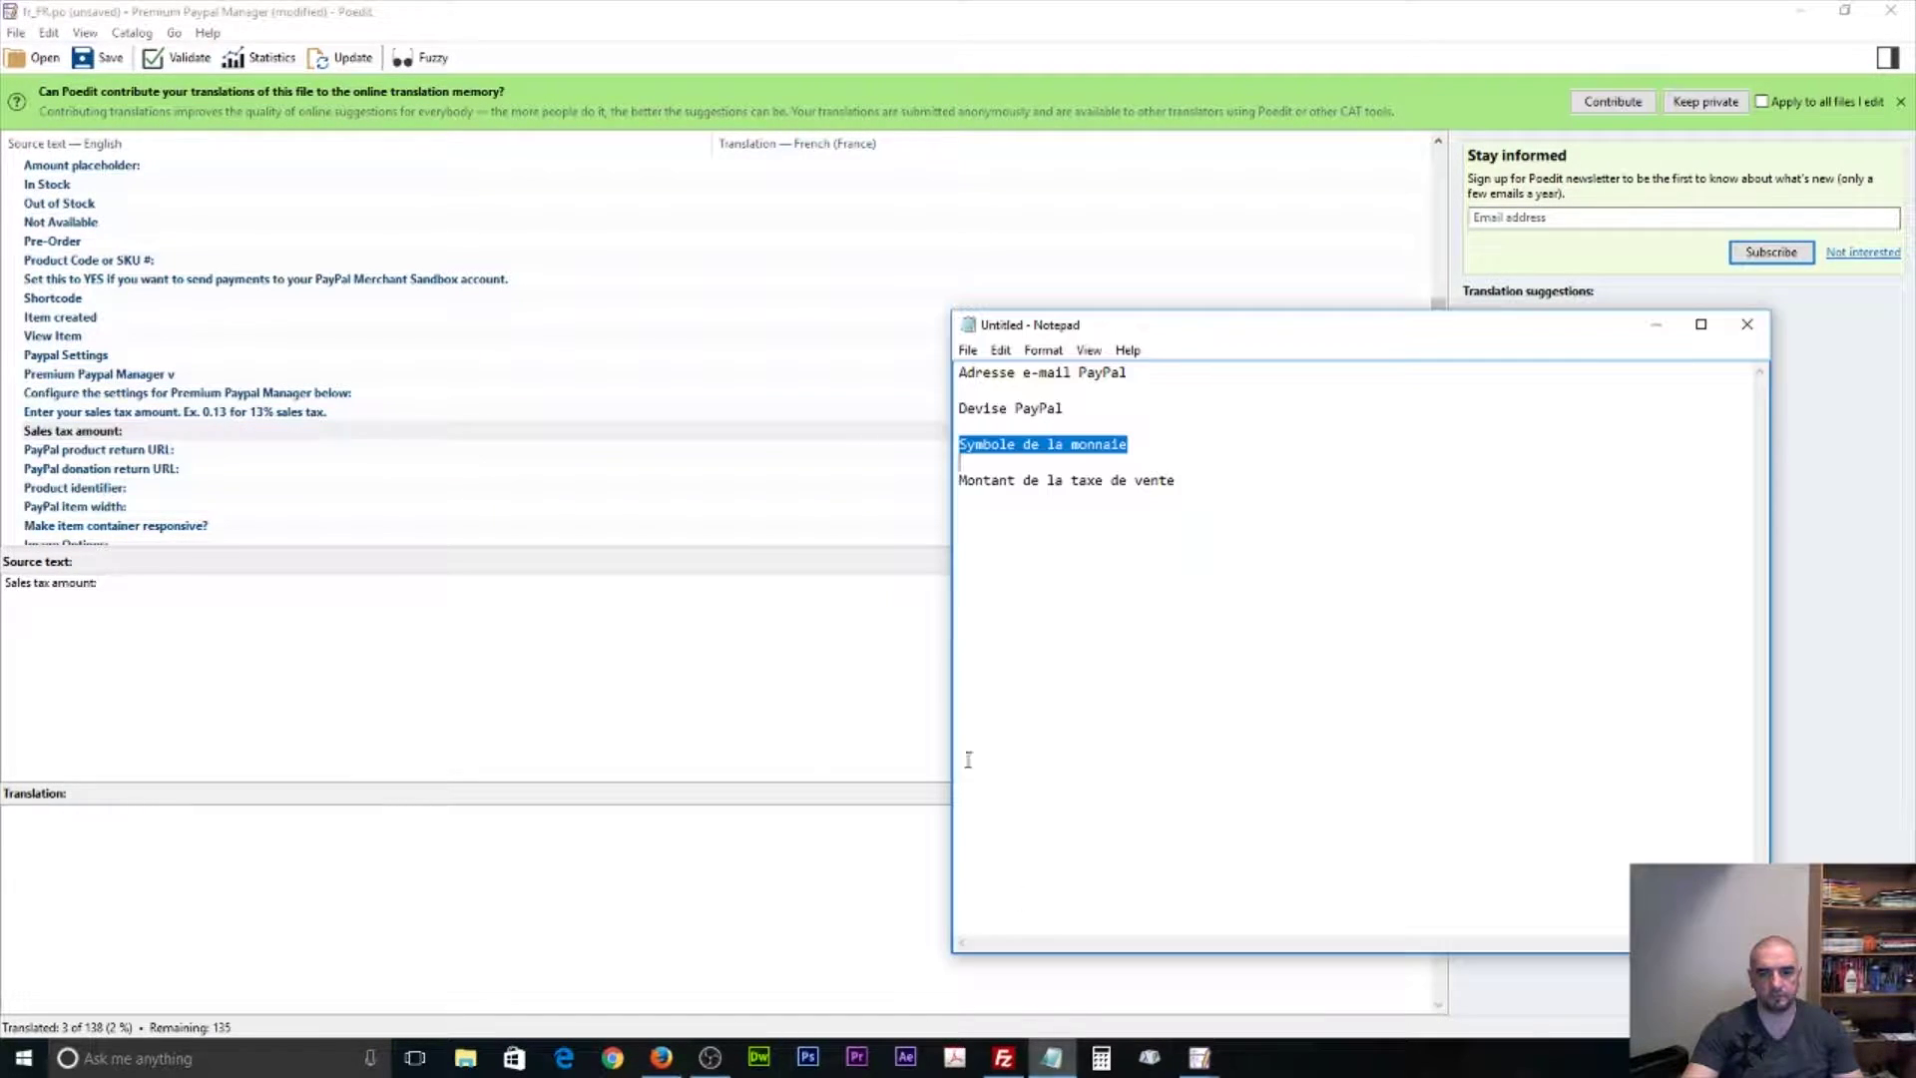
pyautogui.moveTo(1179, 481); pyautogui.dragTo(927, 486)
pyautogui.hotkey('ctrl', 'c')
pyautogui.click(123, 912)
pyautogui.hotkey('ctrl', 'v')
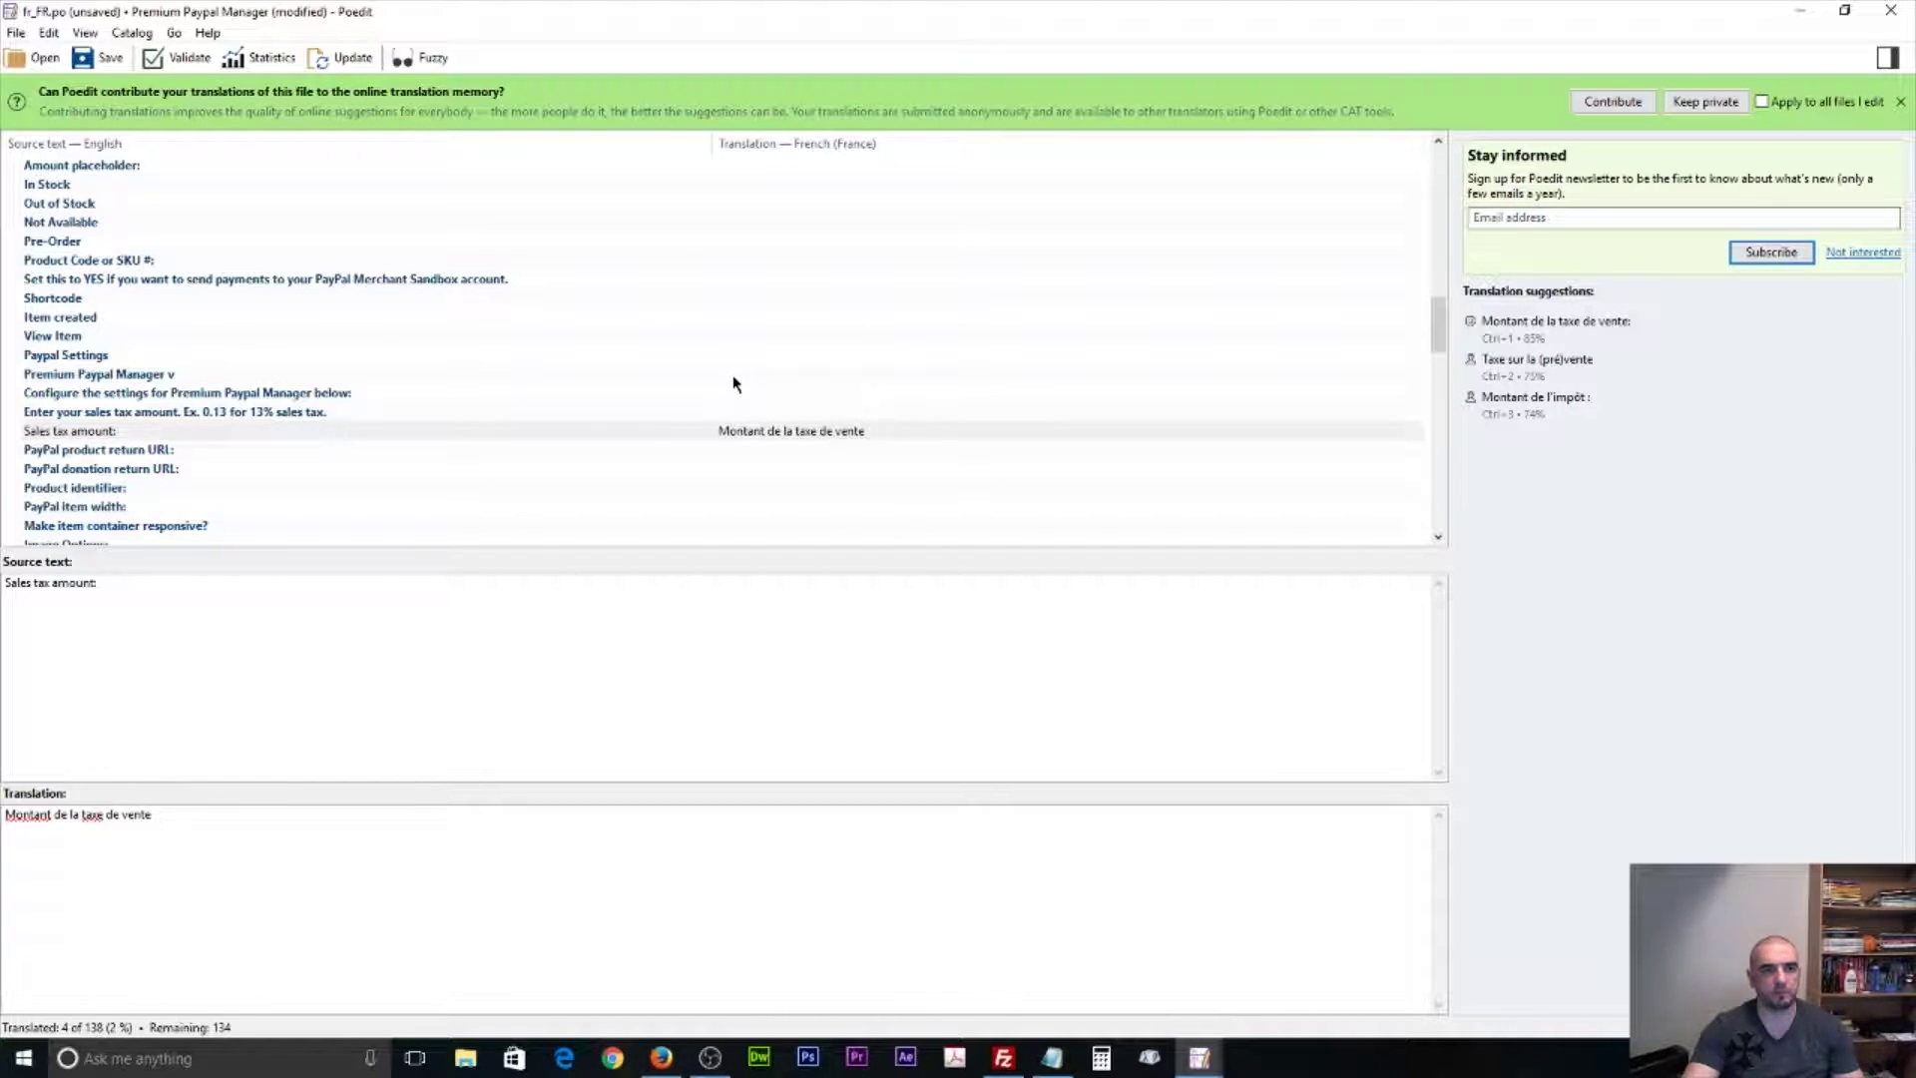
# Start saving the translation as a PO file on the Desktop, centre the save dialog and make the file name editable.
pyautogui.click(105, 58)
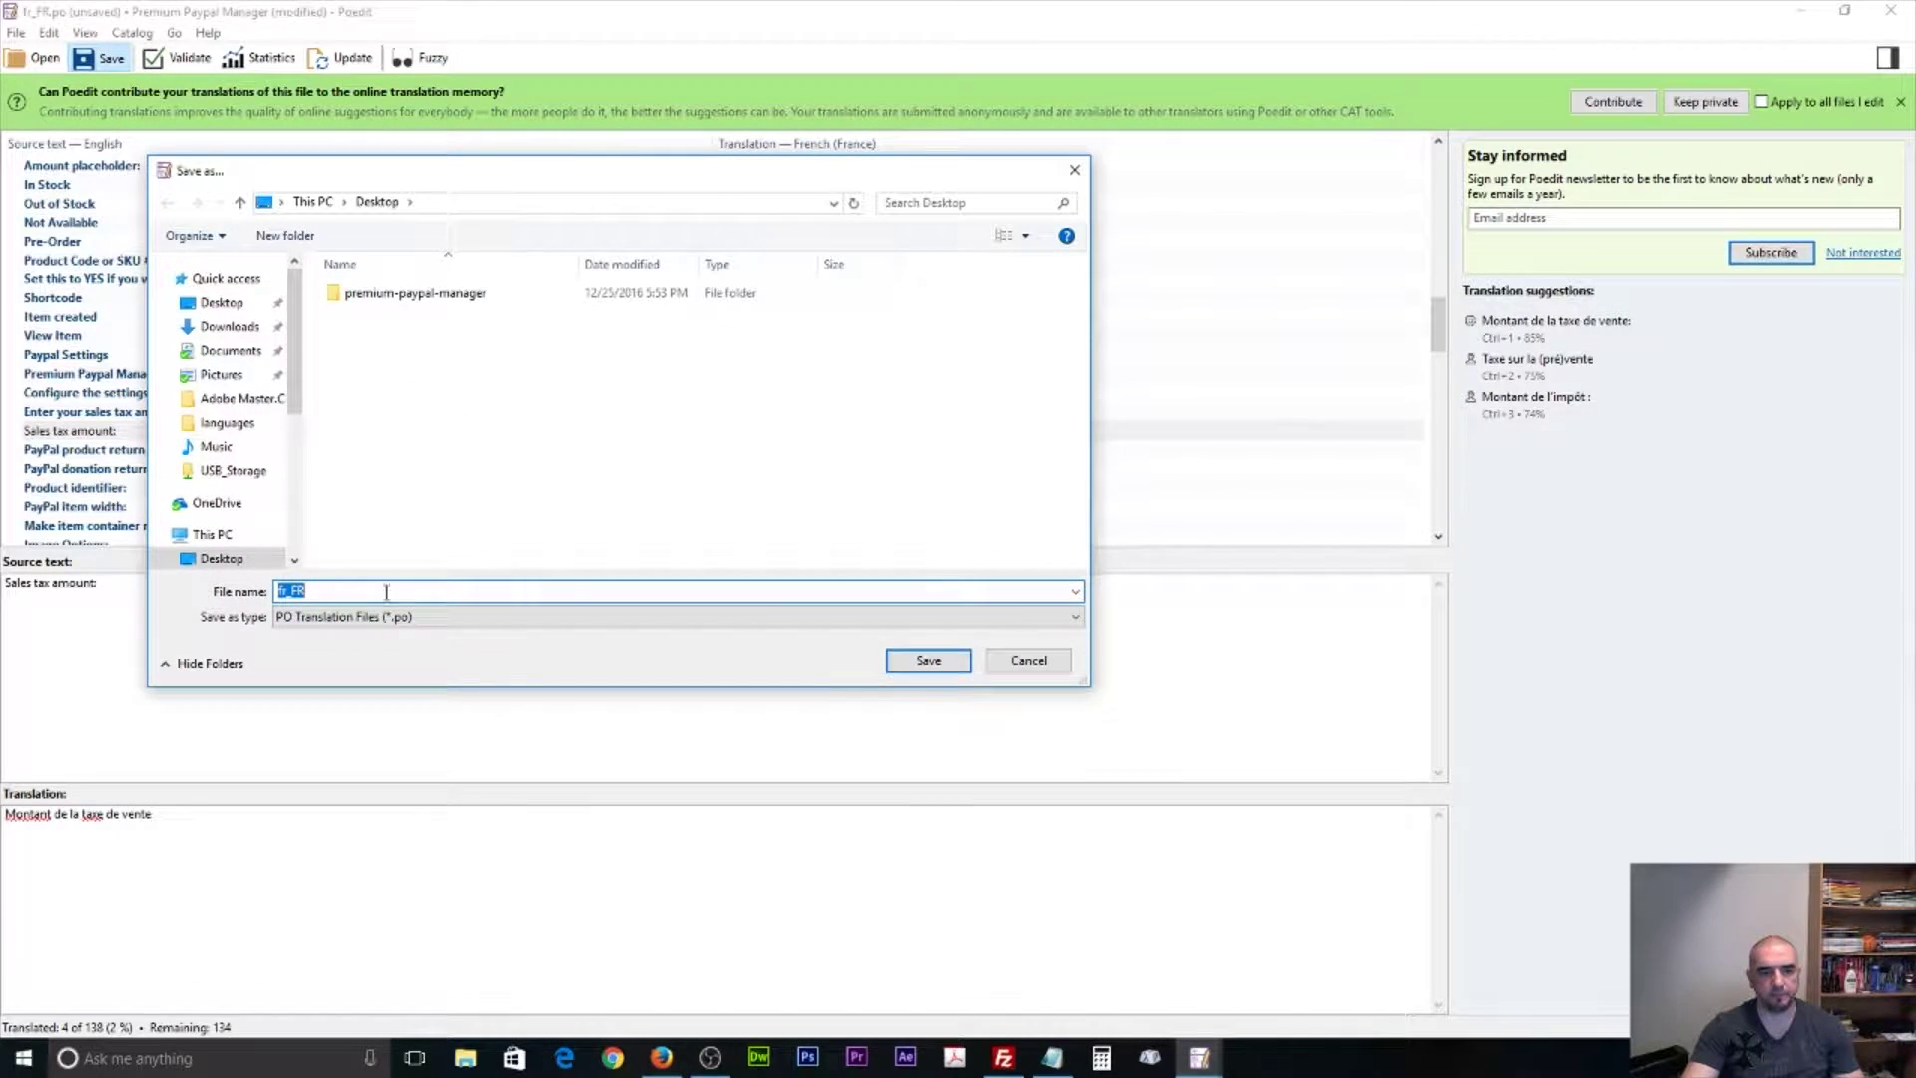
pyautogui.moveTo(451, 175); pyautogui.dragTo(720, 249)
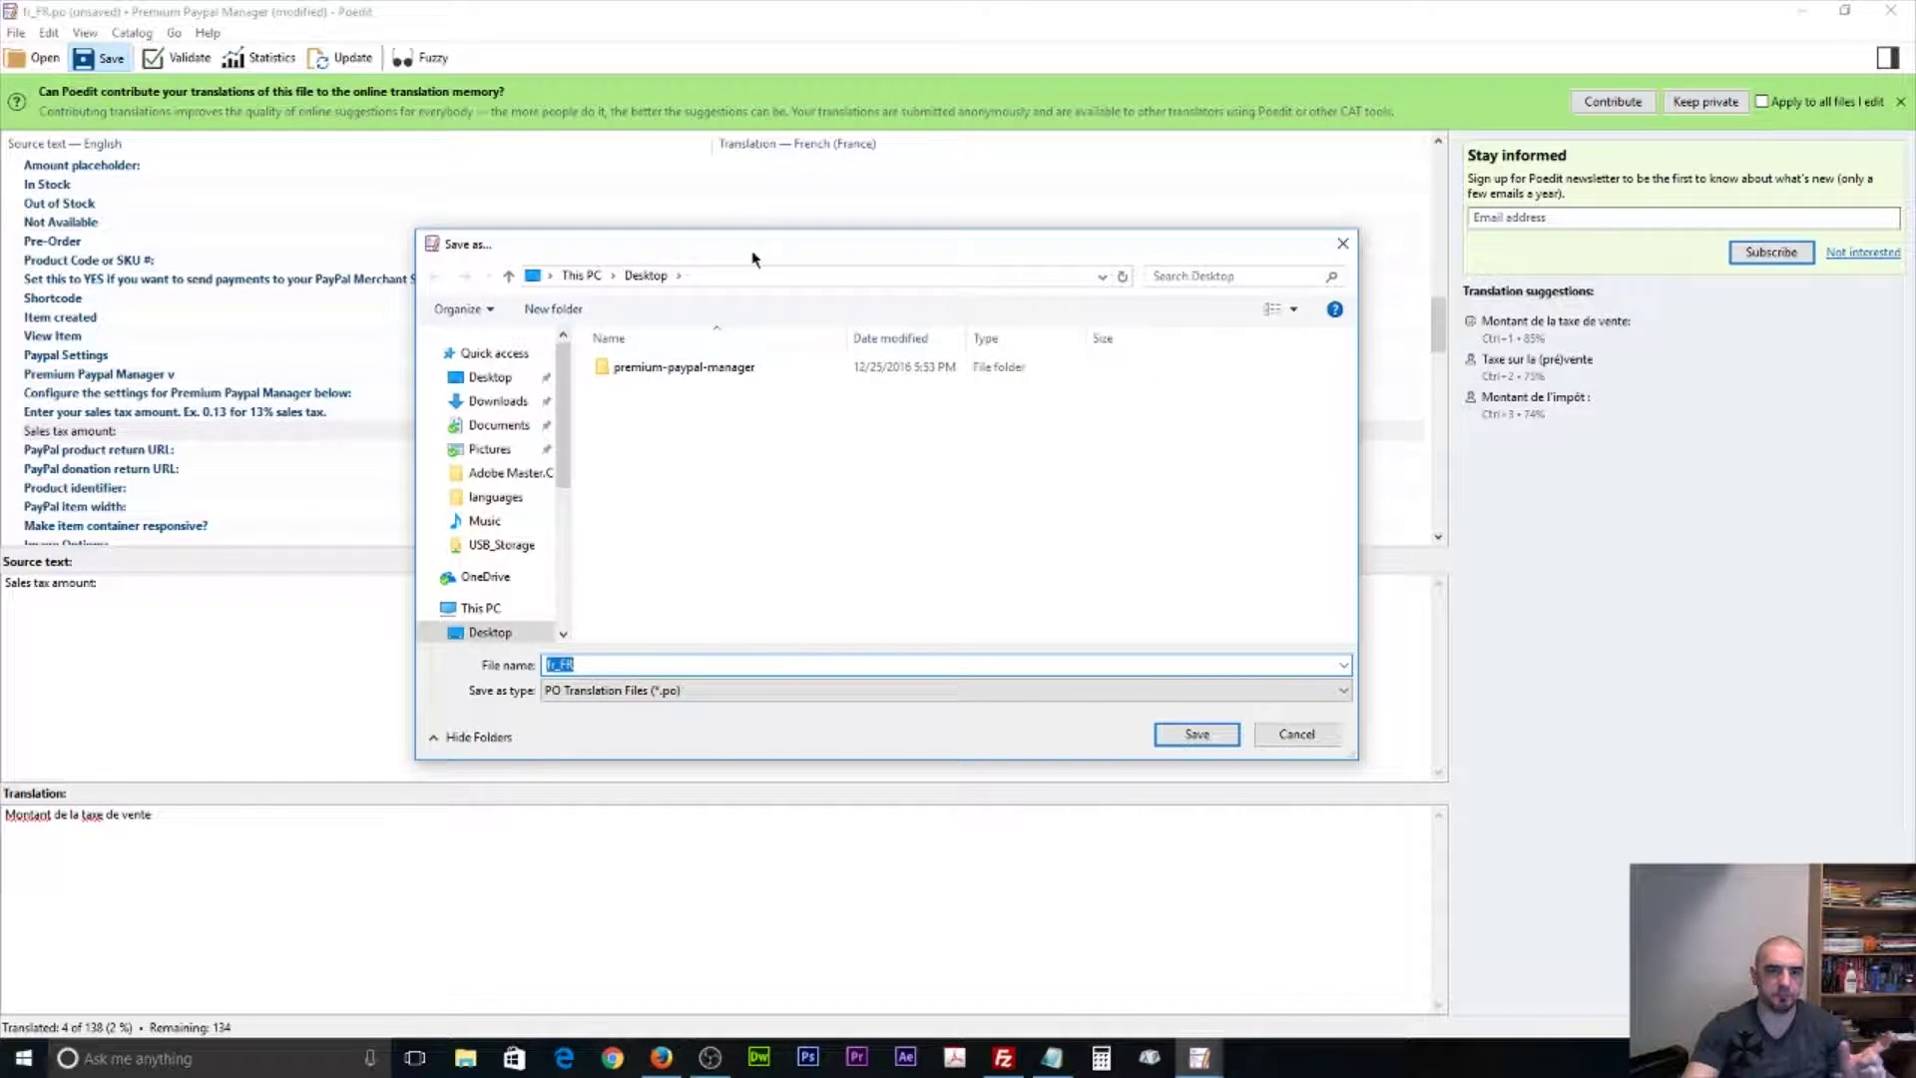
pyautogui.moveTo(755, 261); pyautogui.dragTo(778, 272)
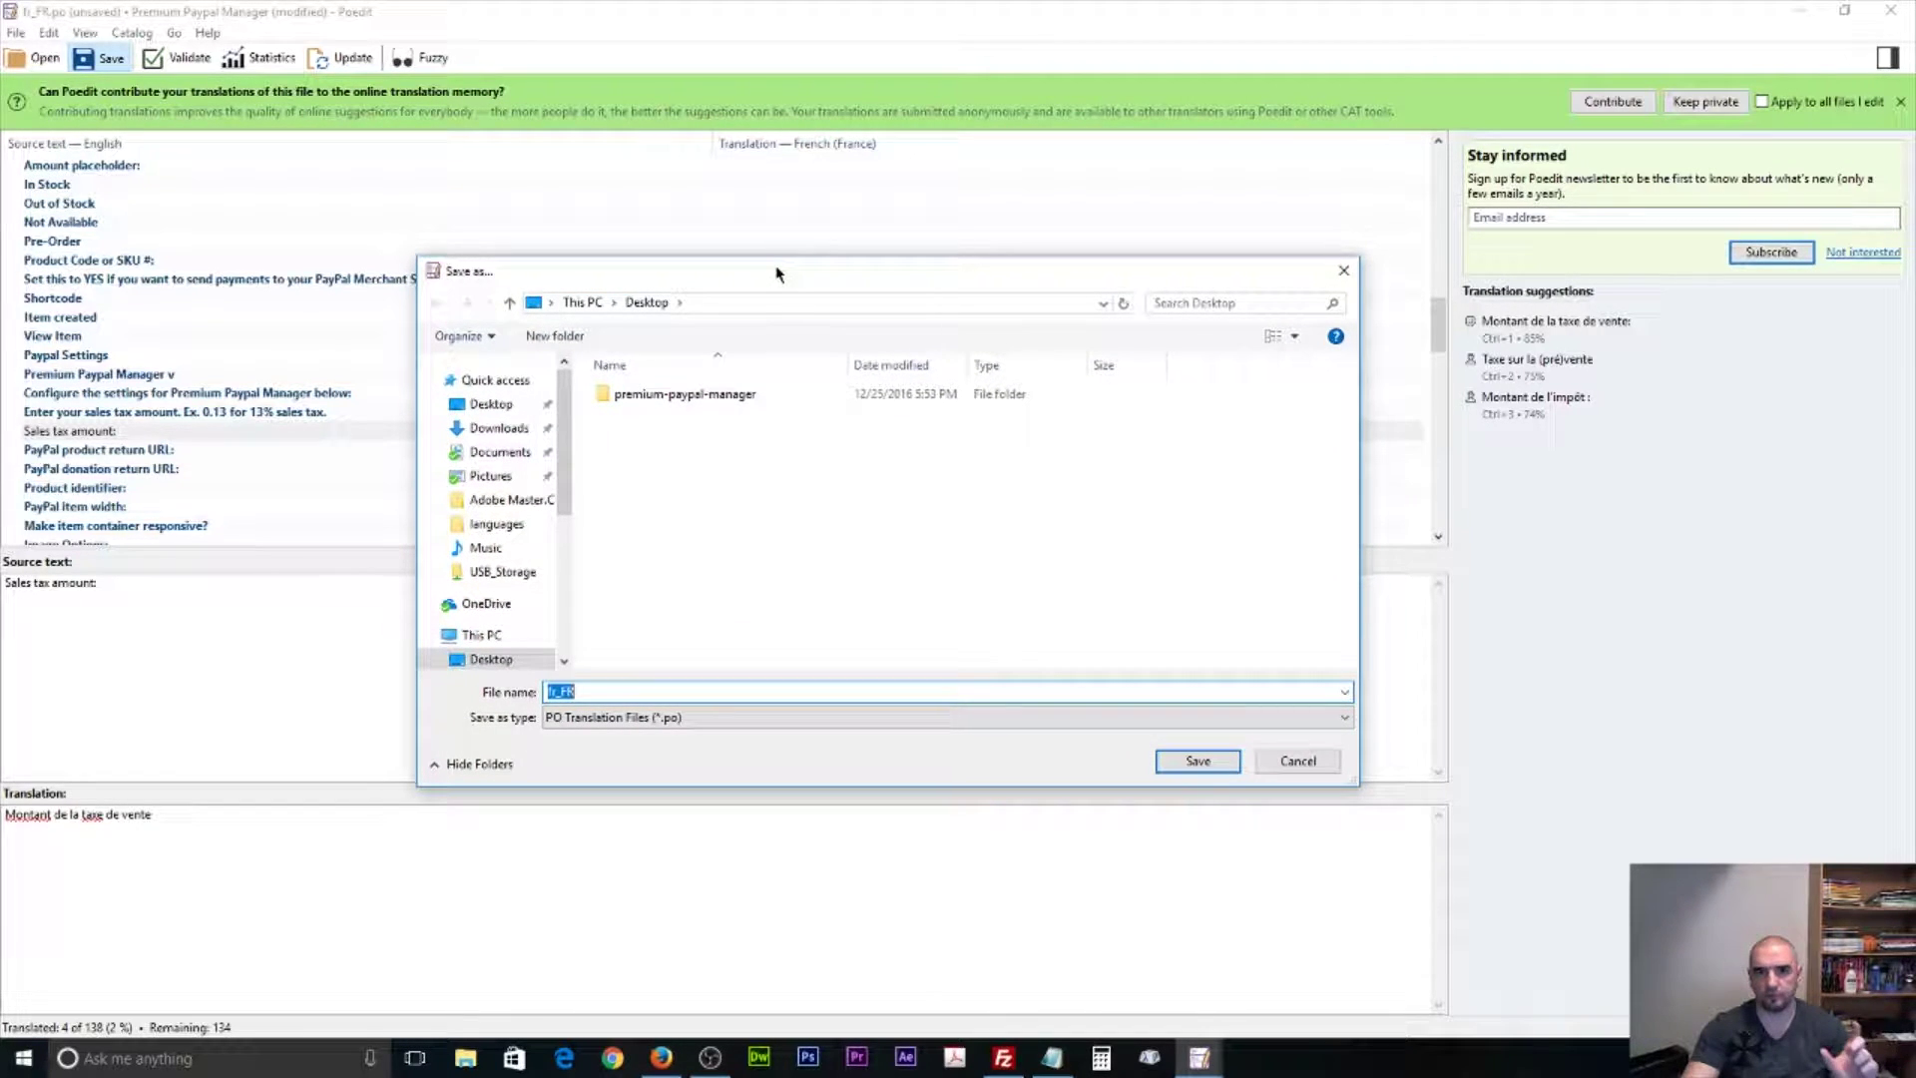
pyautogui.click(599, 690)
pyautogui.doubleClick(617, 690)
pyautogui.click(617, 691)
pyautogui.doubleClick(616, 691)
pyautogui.click(615, 691)
pyautogui.doubleClick(614, 690)
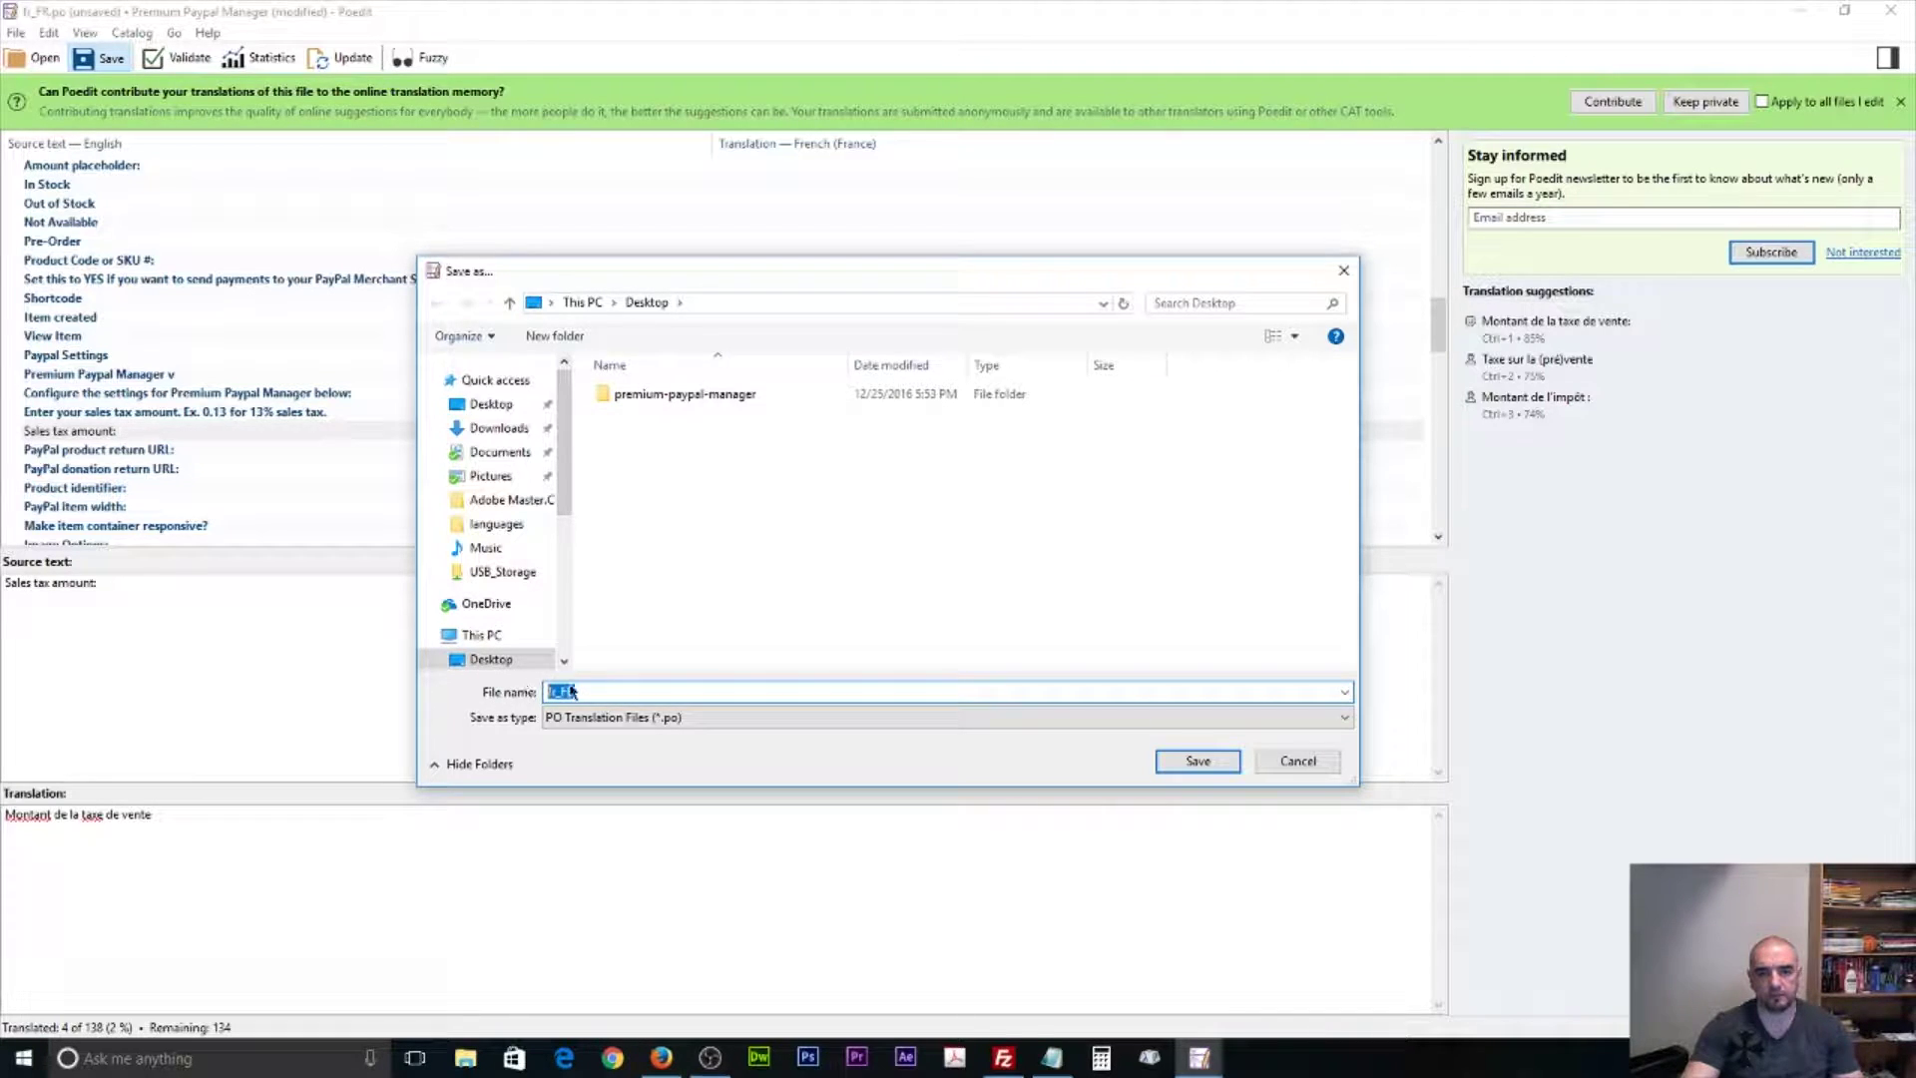
pyautogui.click(561, 691)
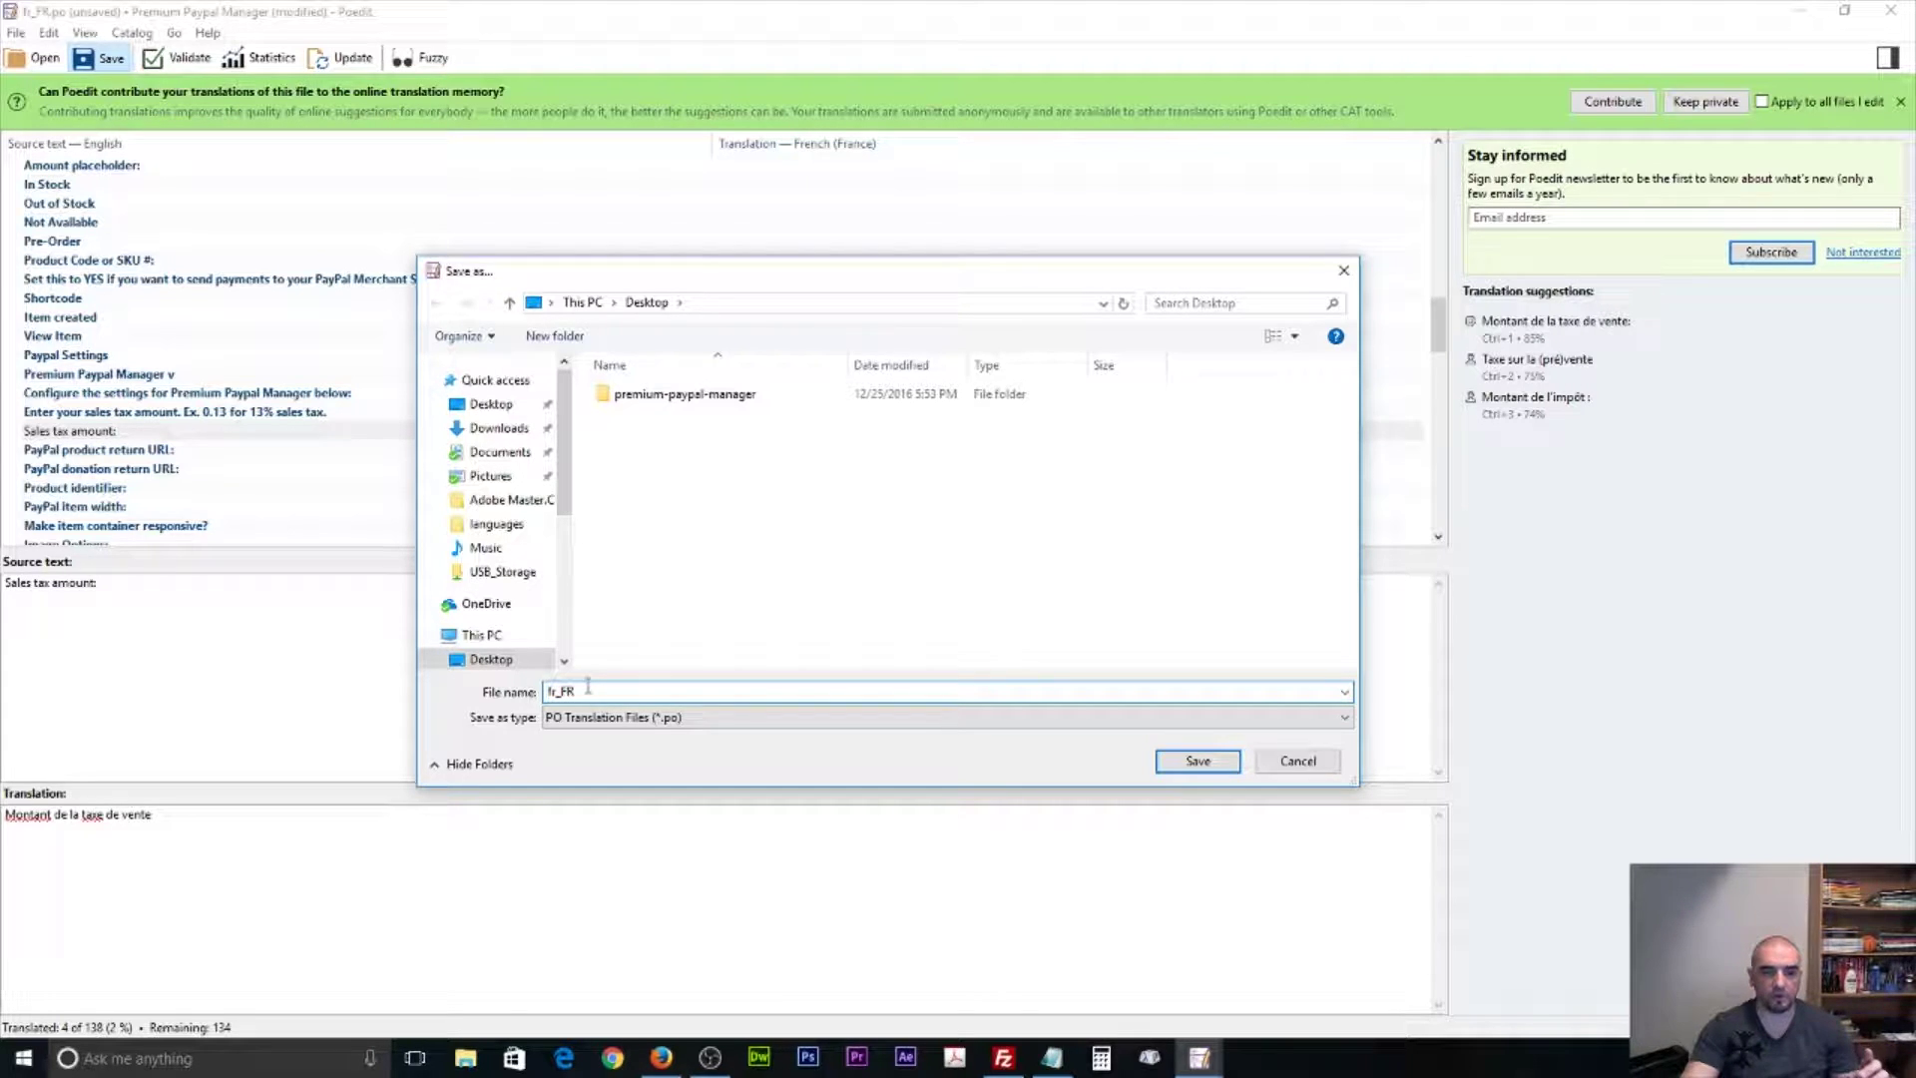
# Check the template's name in FileZilla's remote languages folder and set the PO file name to pmLocalization-fr_FR.
pyautogui.click(1003, 1057)
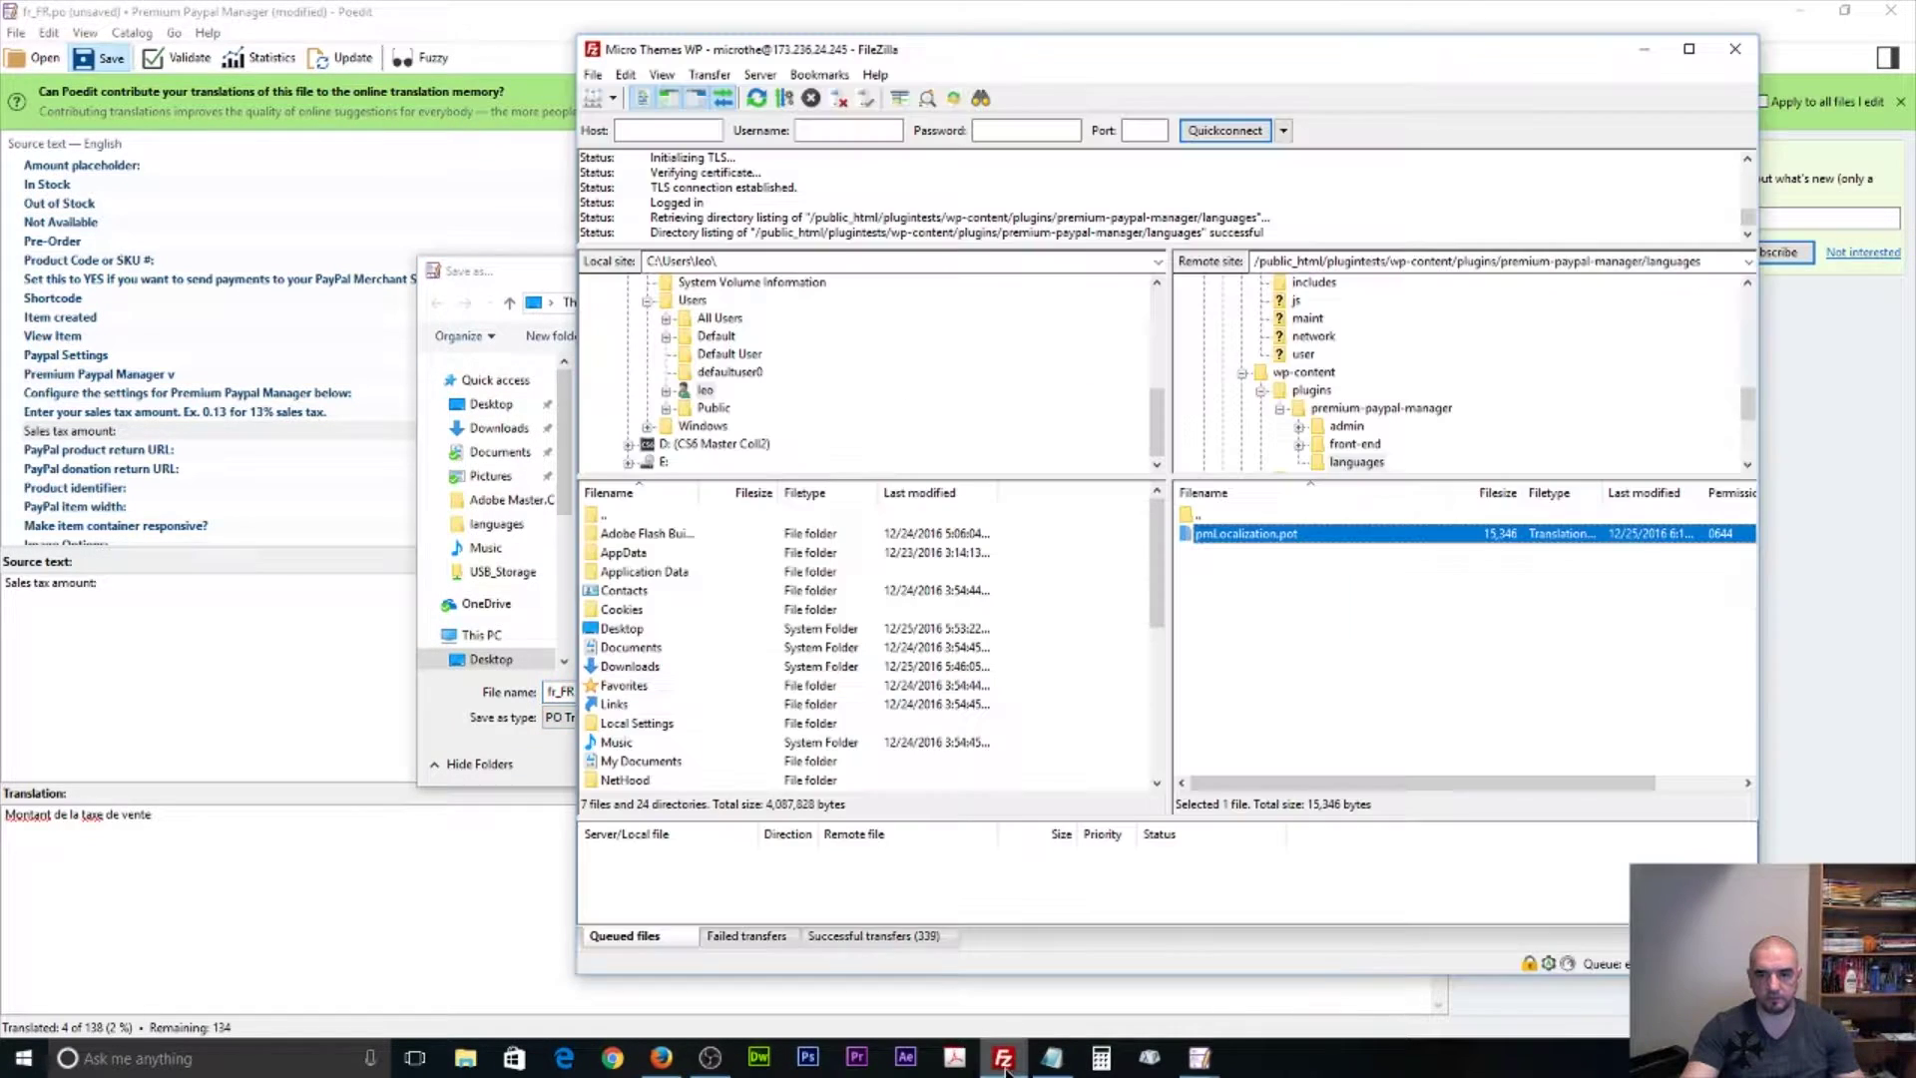
pyautogui.click(1256, 534)
pyautogui.click(1267, 535)
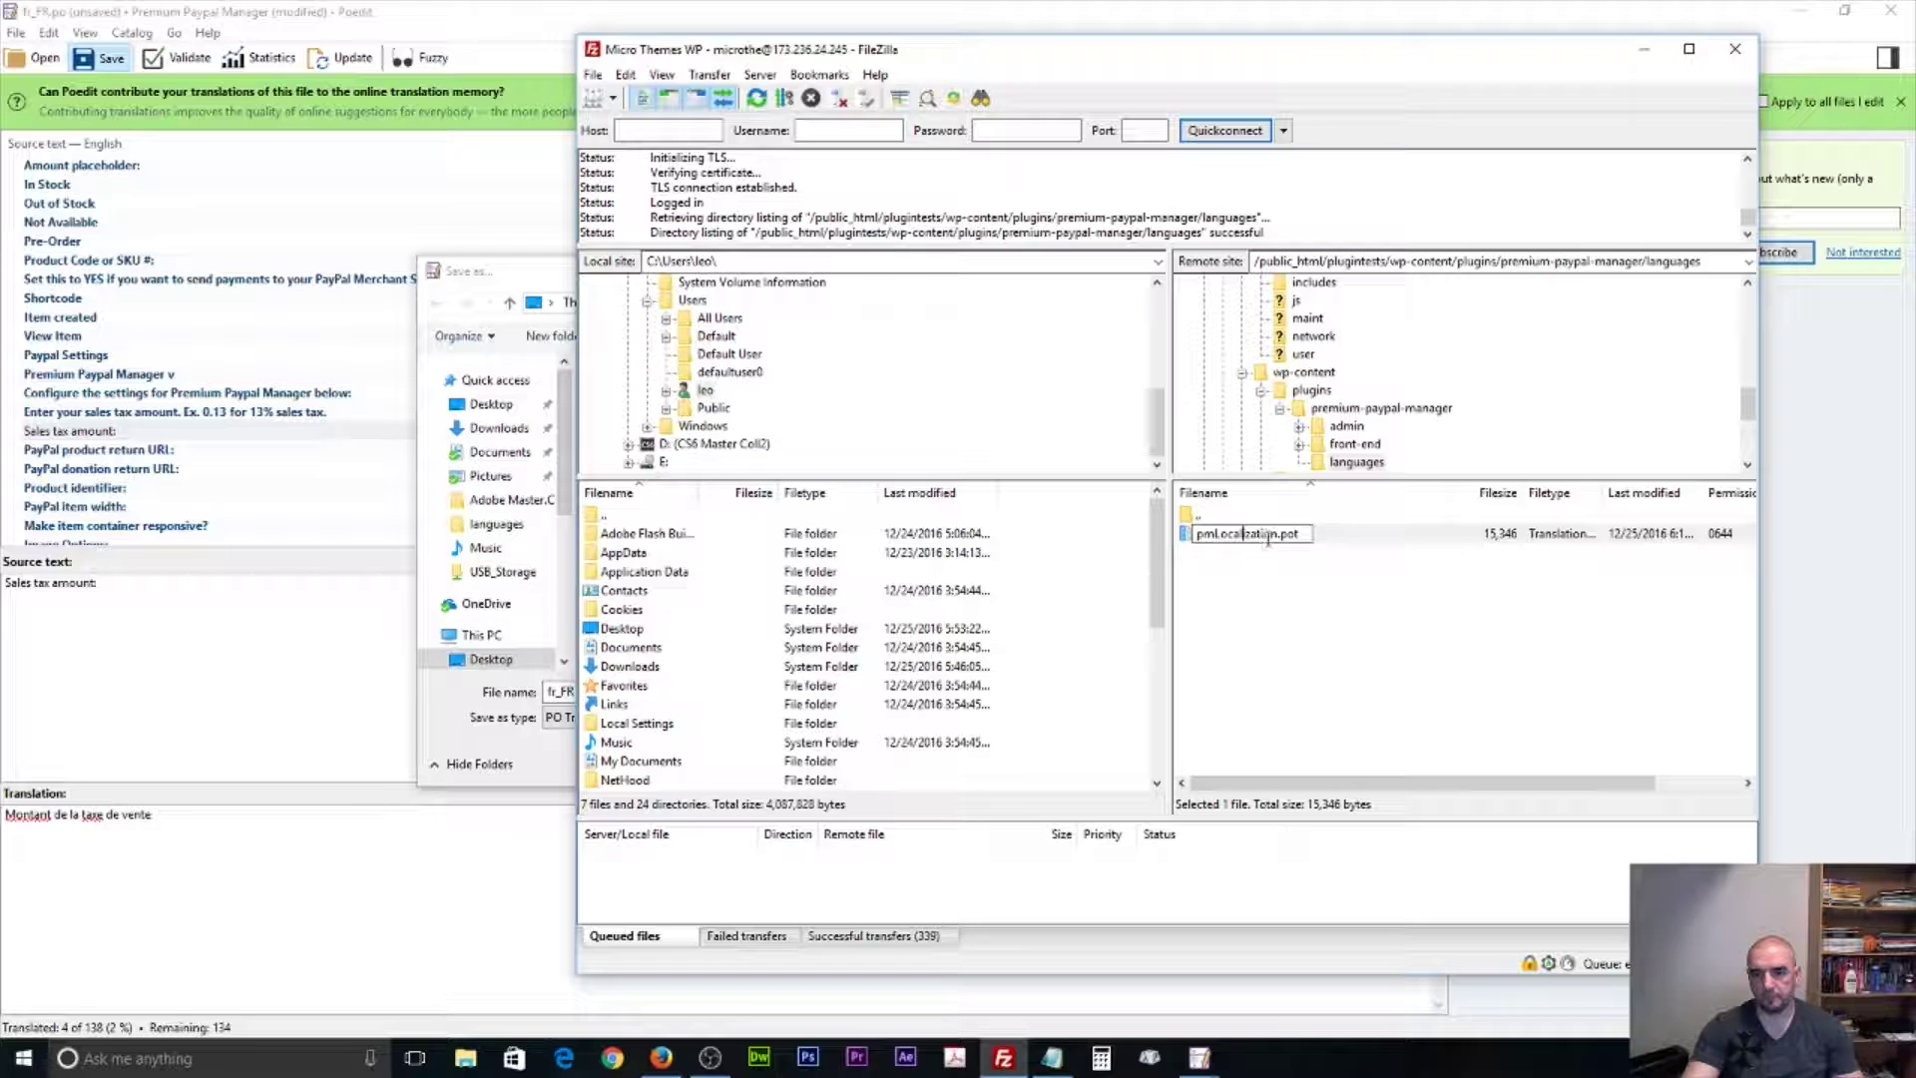
pyautogui.click(1285, 698)
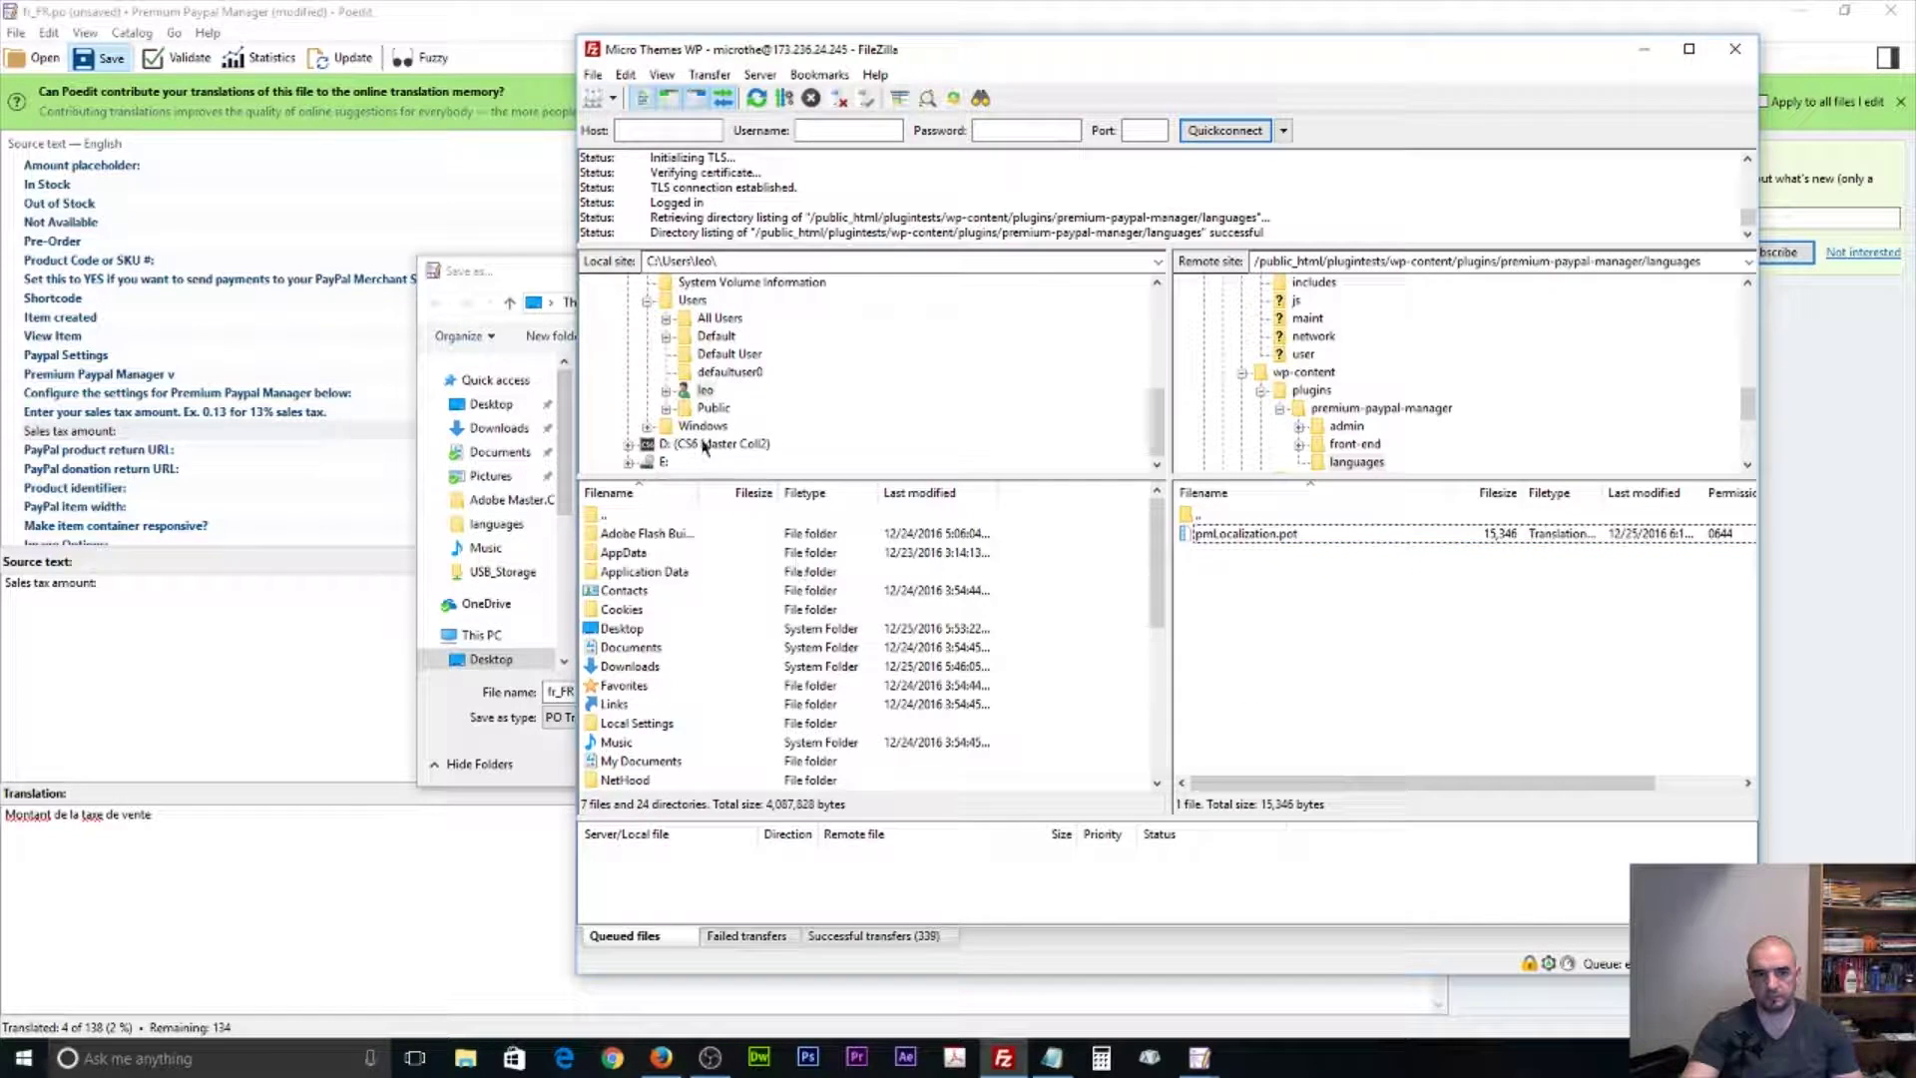
pyautogui.click(1643, 49)
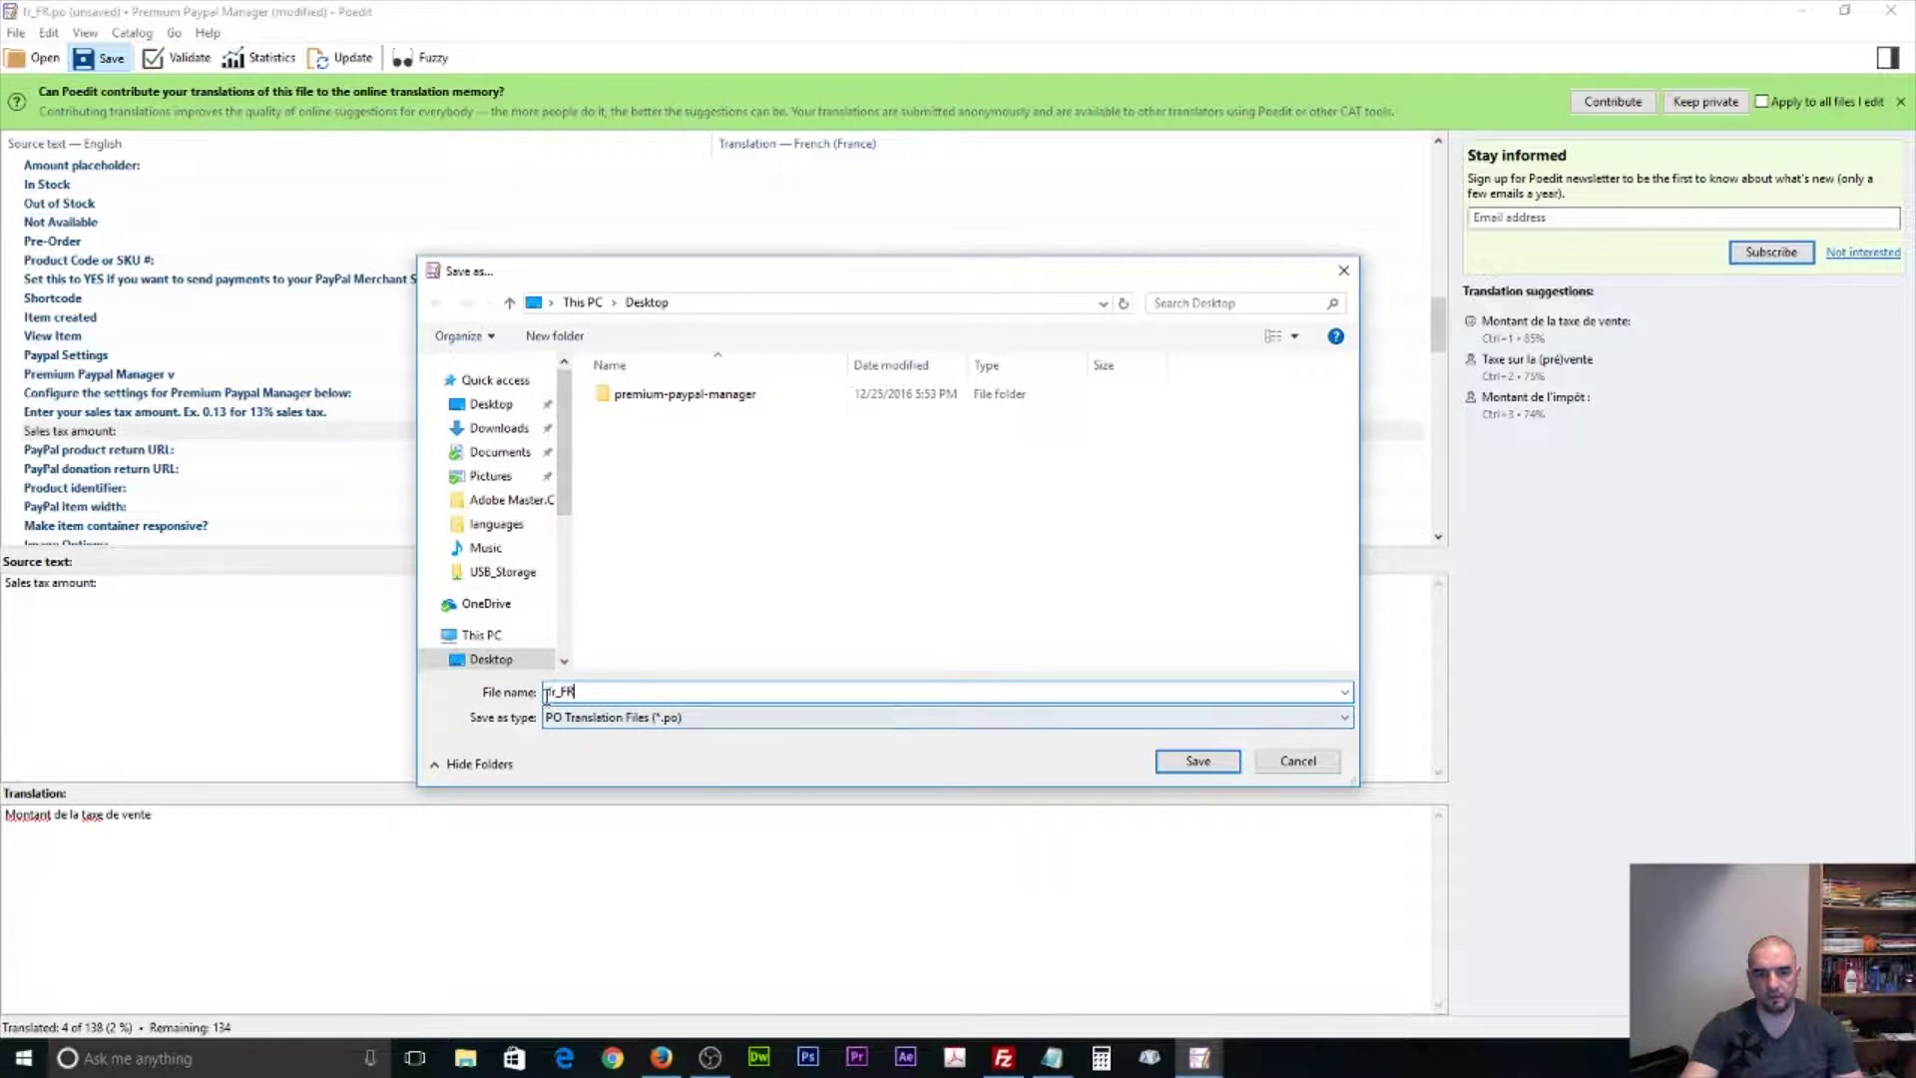
pyautogui.write('pmLocalization')
pyautogui.write('-')
# Examine the template-name prefix, the hyphen and the locale code that make up the new file name.
pyautogui.moveTo(550, 694); pyautogui.dragTo(626, 725)
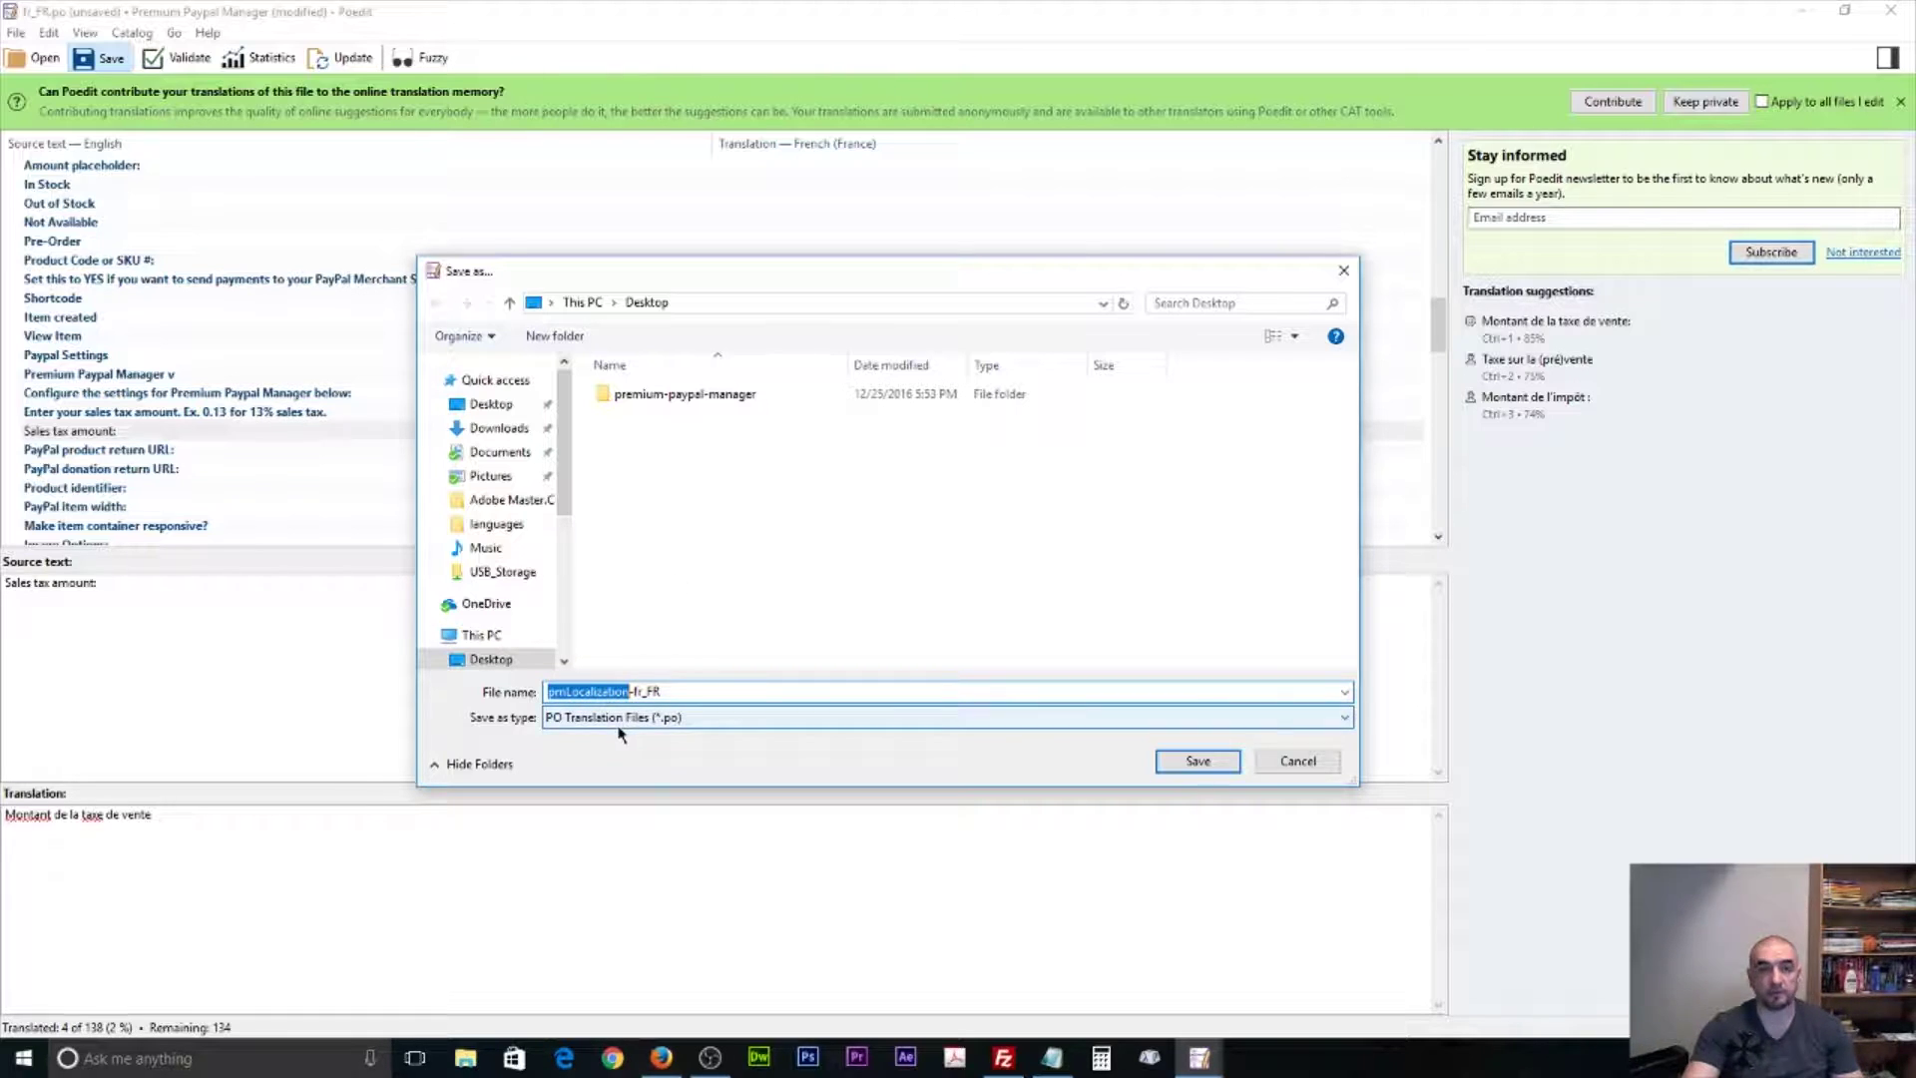
pyautogui.moveTo(630, 694); pyautogui.dragTo(496, 709)
pyautogui.click(637, 691)
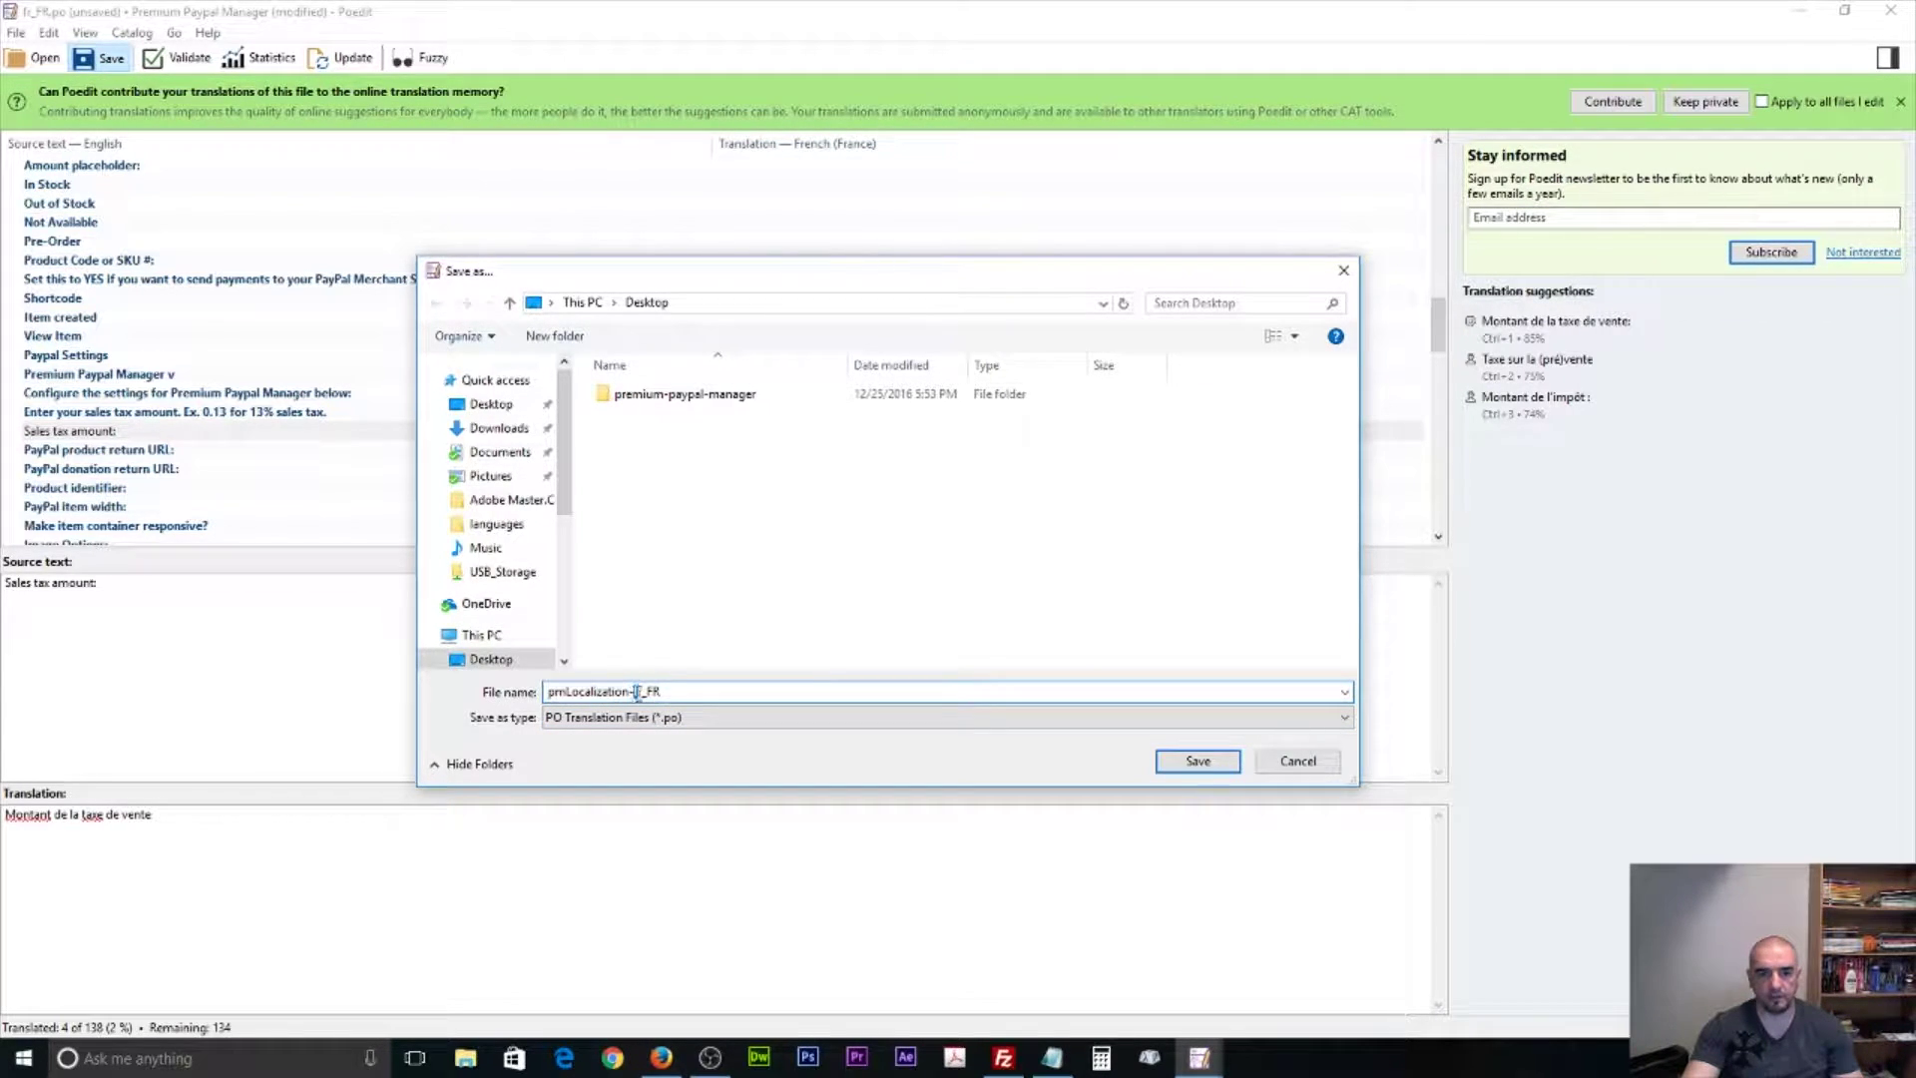
pyautogui.doubleClick(597, 693)
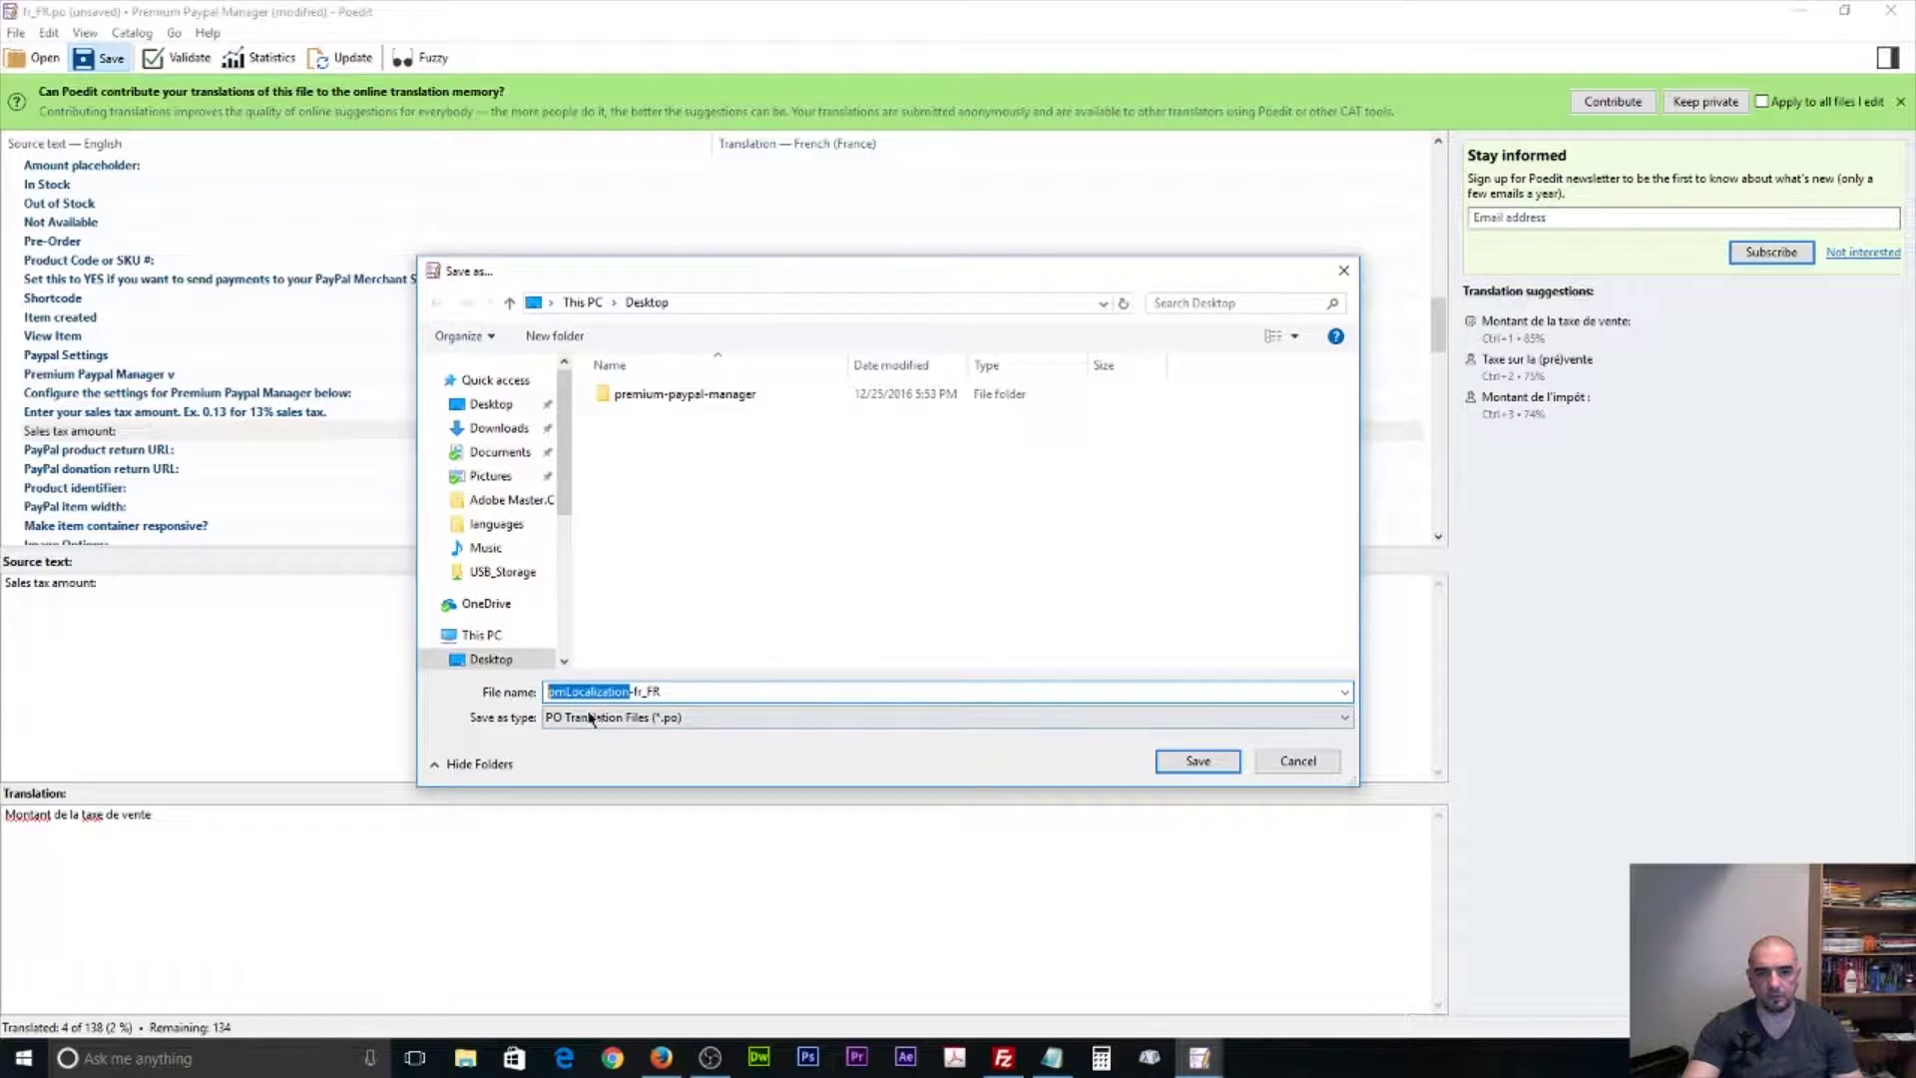
pyautogui.click(632, 694)
pyautogui.doubleClick(697, 698)
pyautogui.click(687, 691)
pyautogui.moveTo(688, 692); pyautogui.dragTo(502, 696)
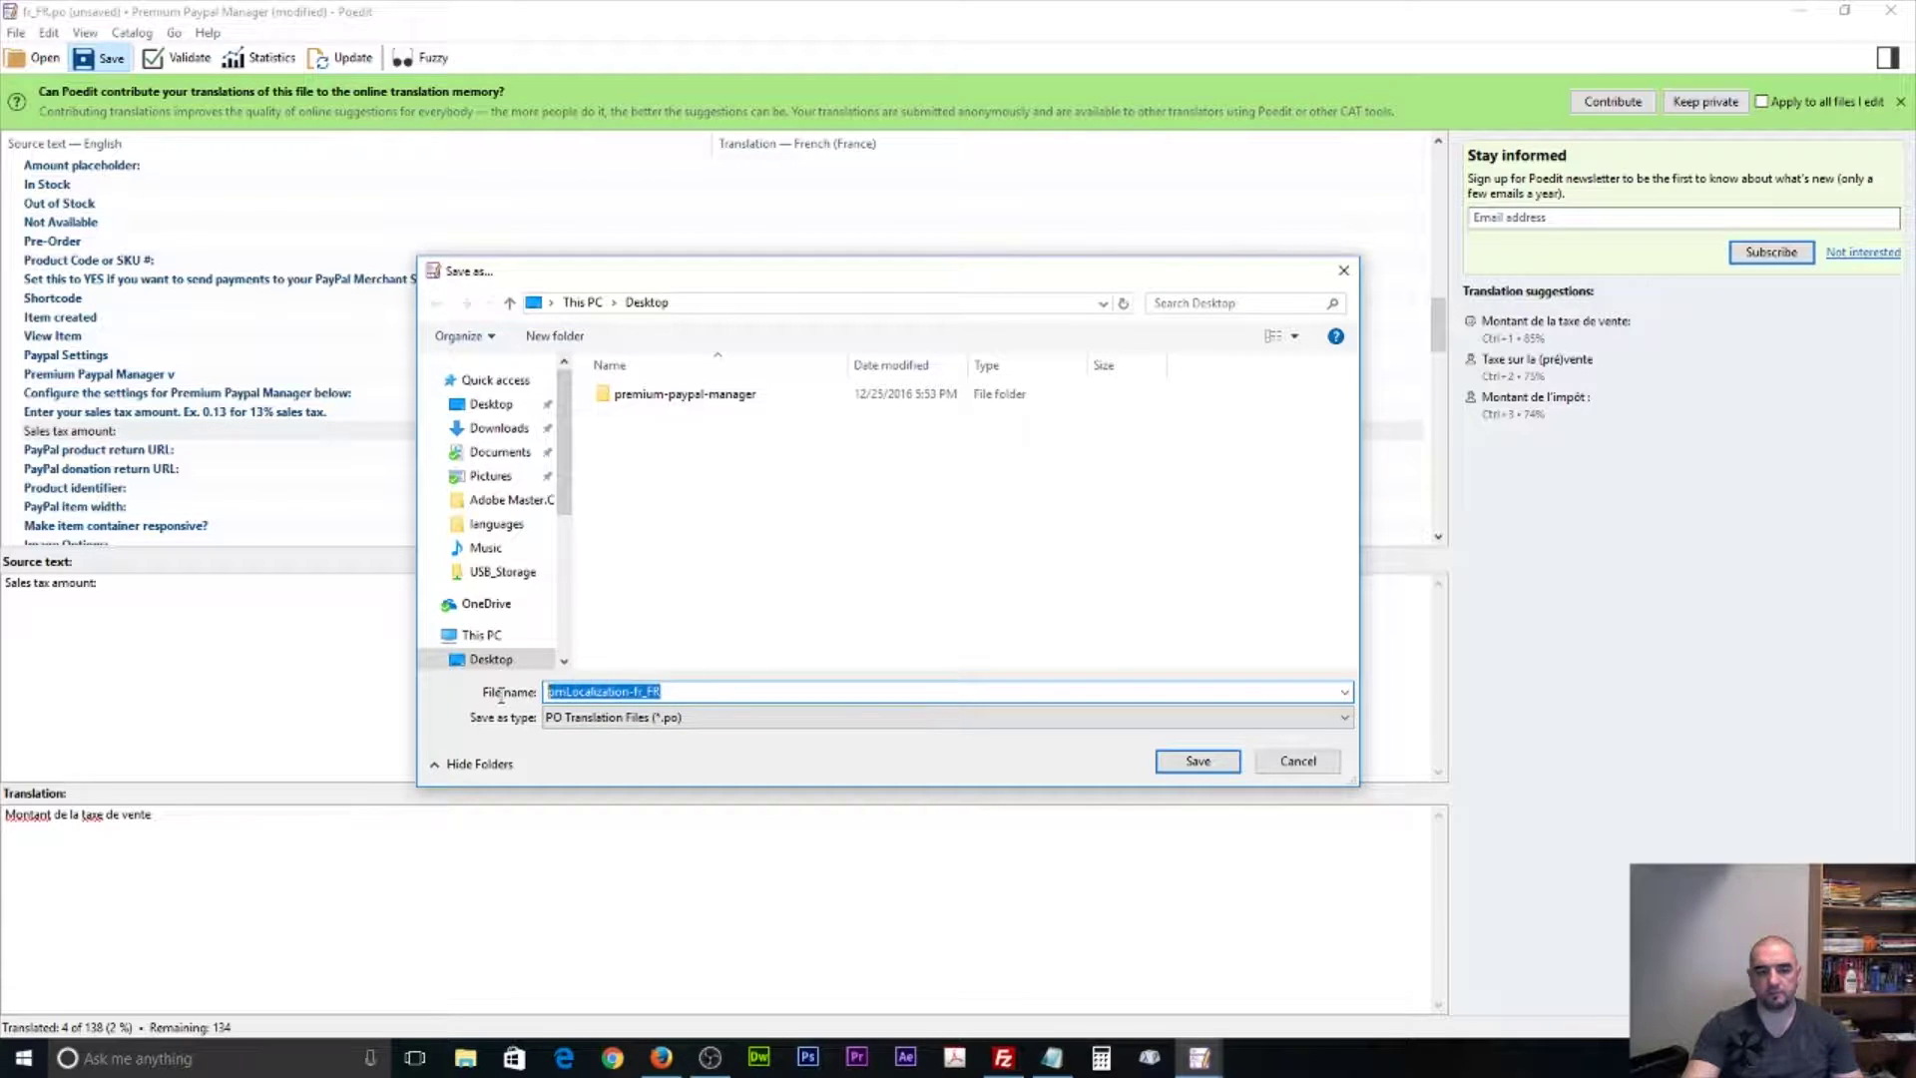
pyautogui.click(671, 691)
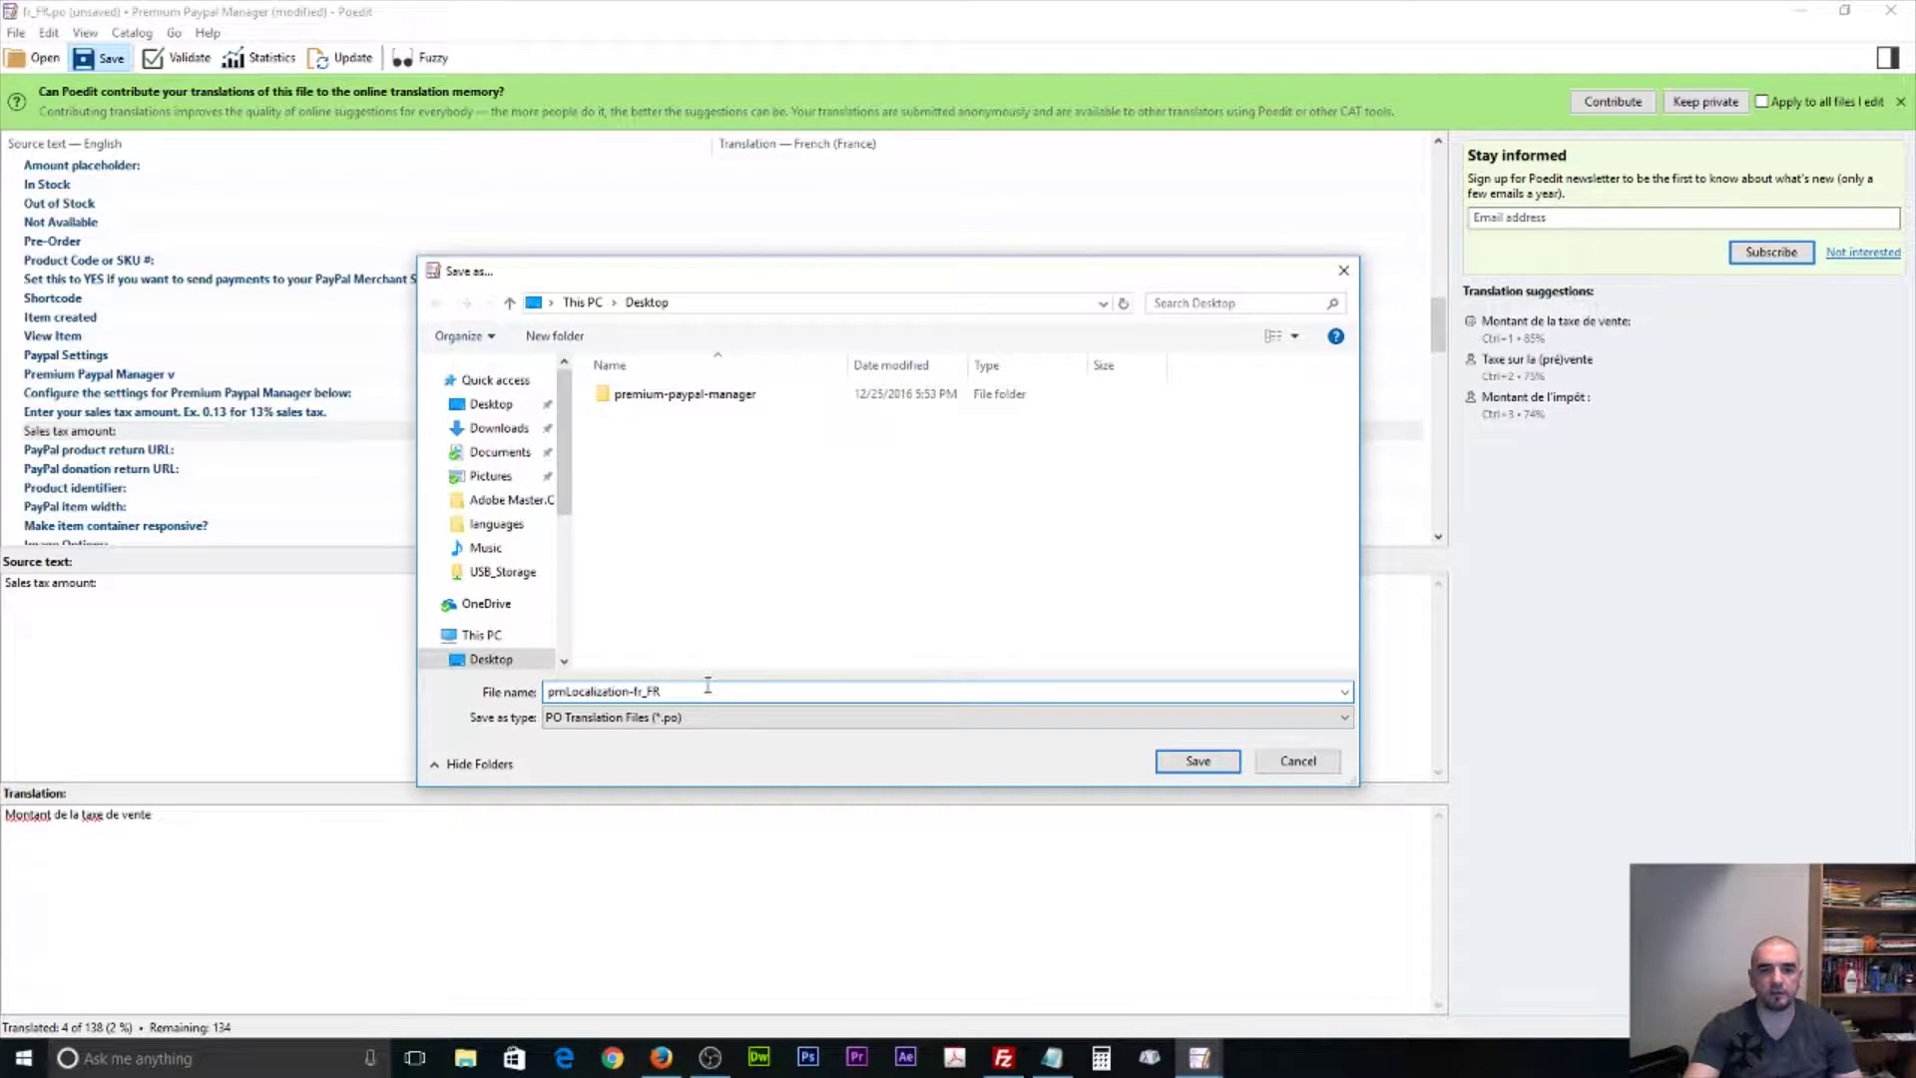
pyautogui.doubleClick(629, 690)
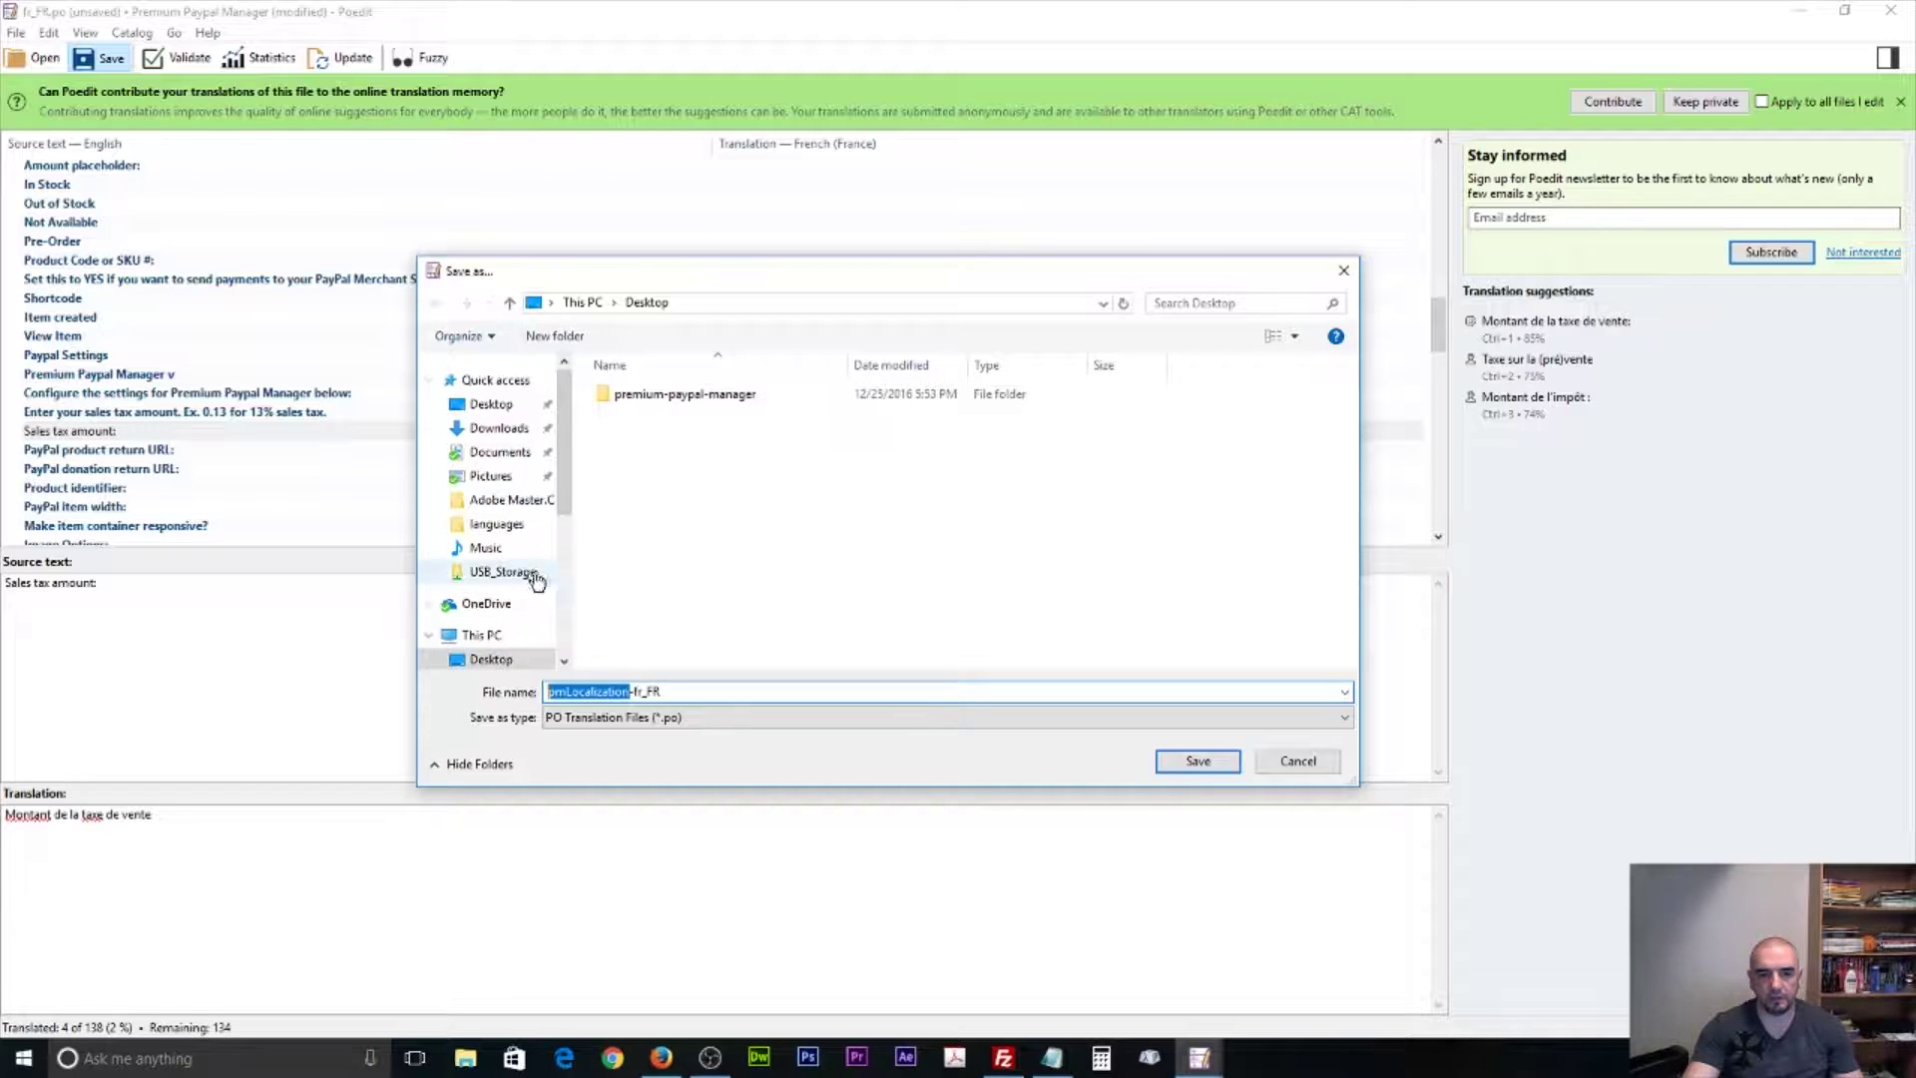
pyautogui.write('contactform')
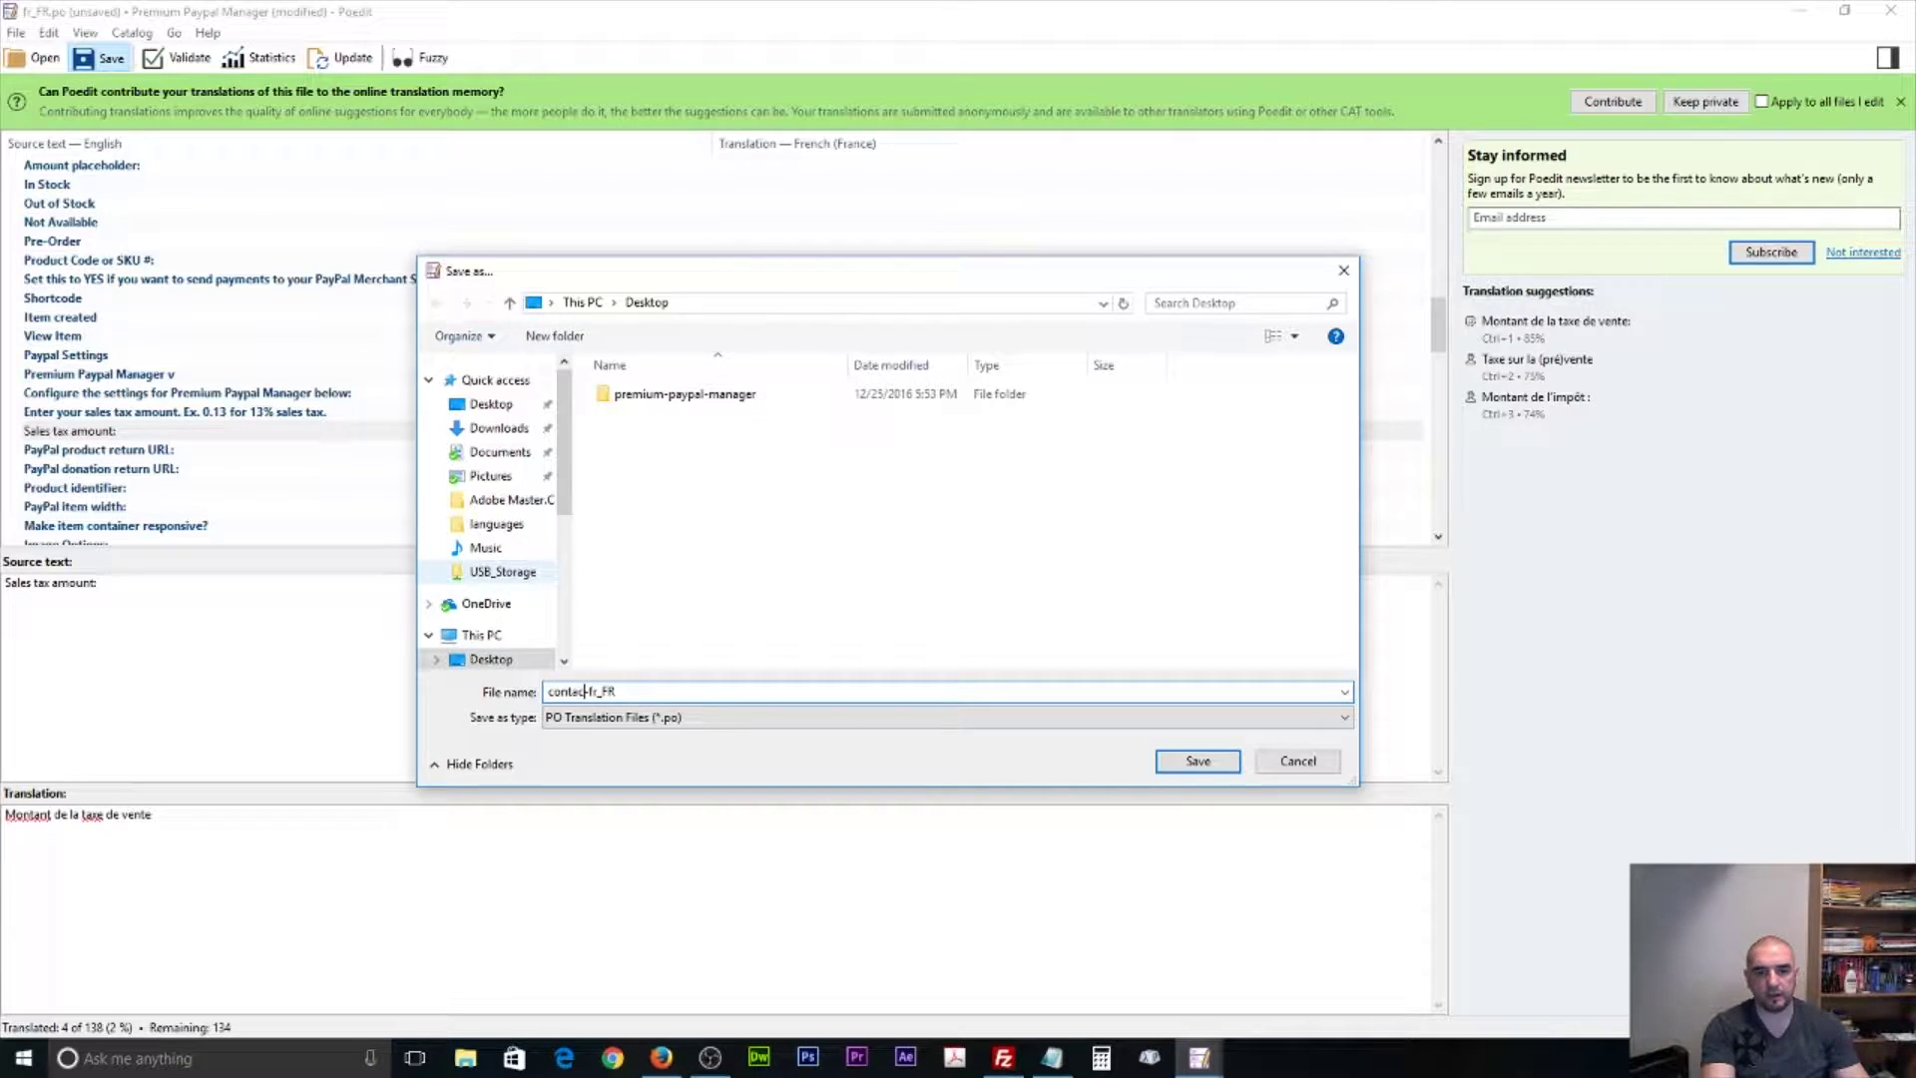
pyautogui.write('7')
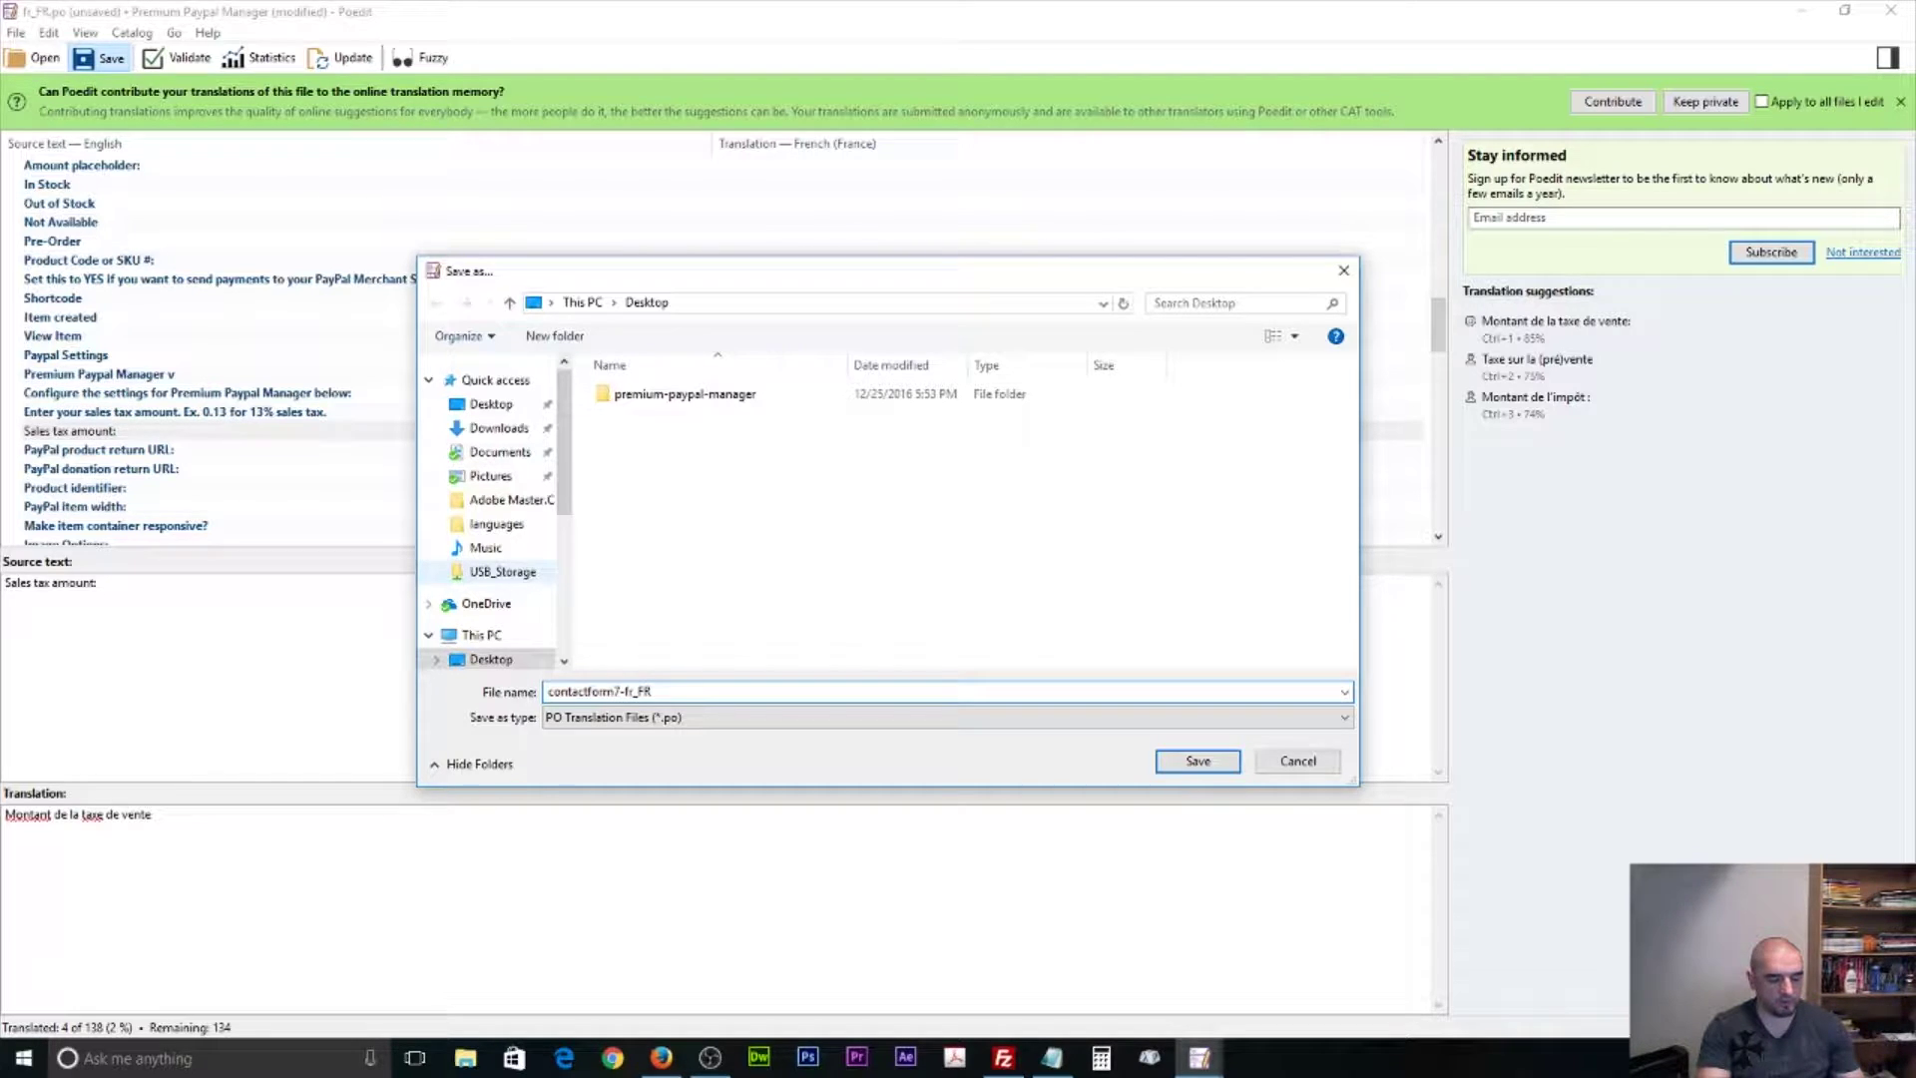
pyautogui.hotkey('ctrl', 'z')
pyautogui.click(623, 691)
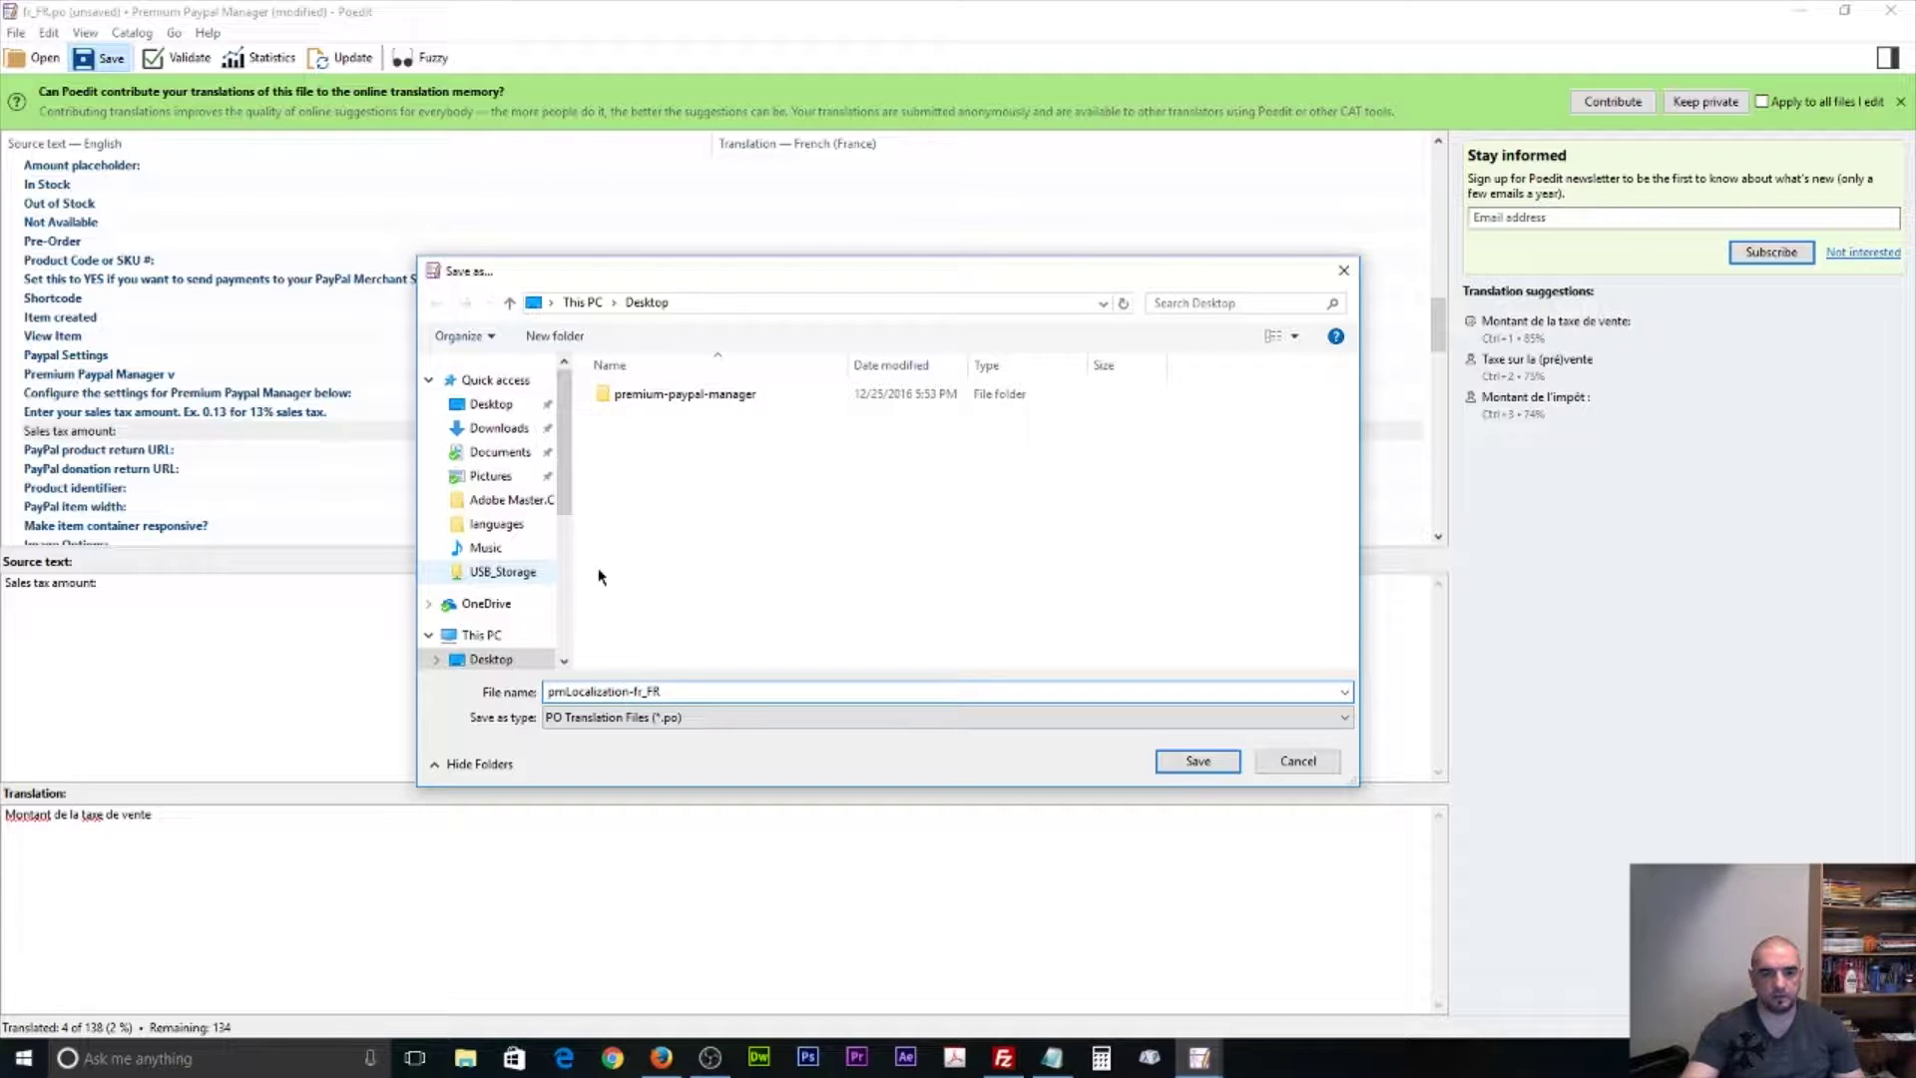
# Save the translation to the Desktop as the PO file pmLocalization-fr_FR.
pyautogui.moveTo(631, 690); pyautogui.dragTo(548, 691)
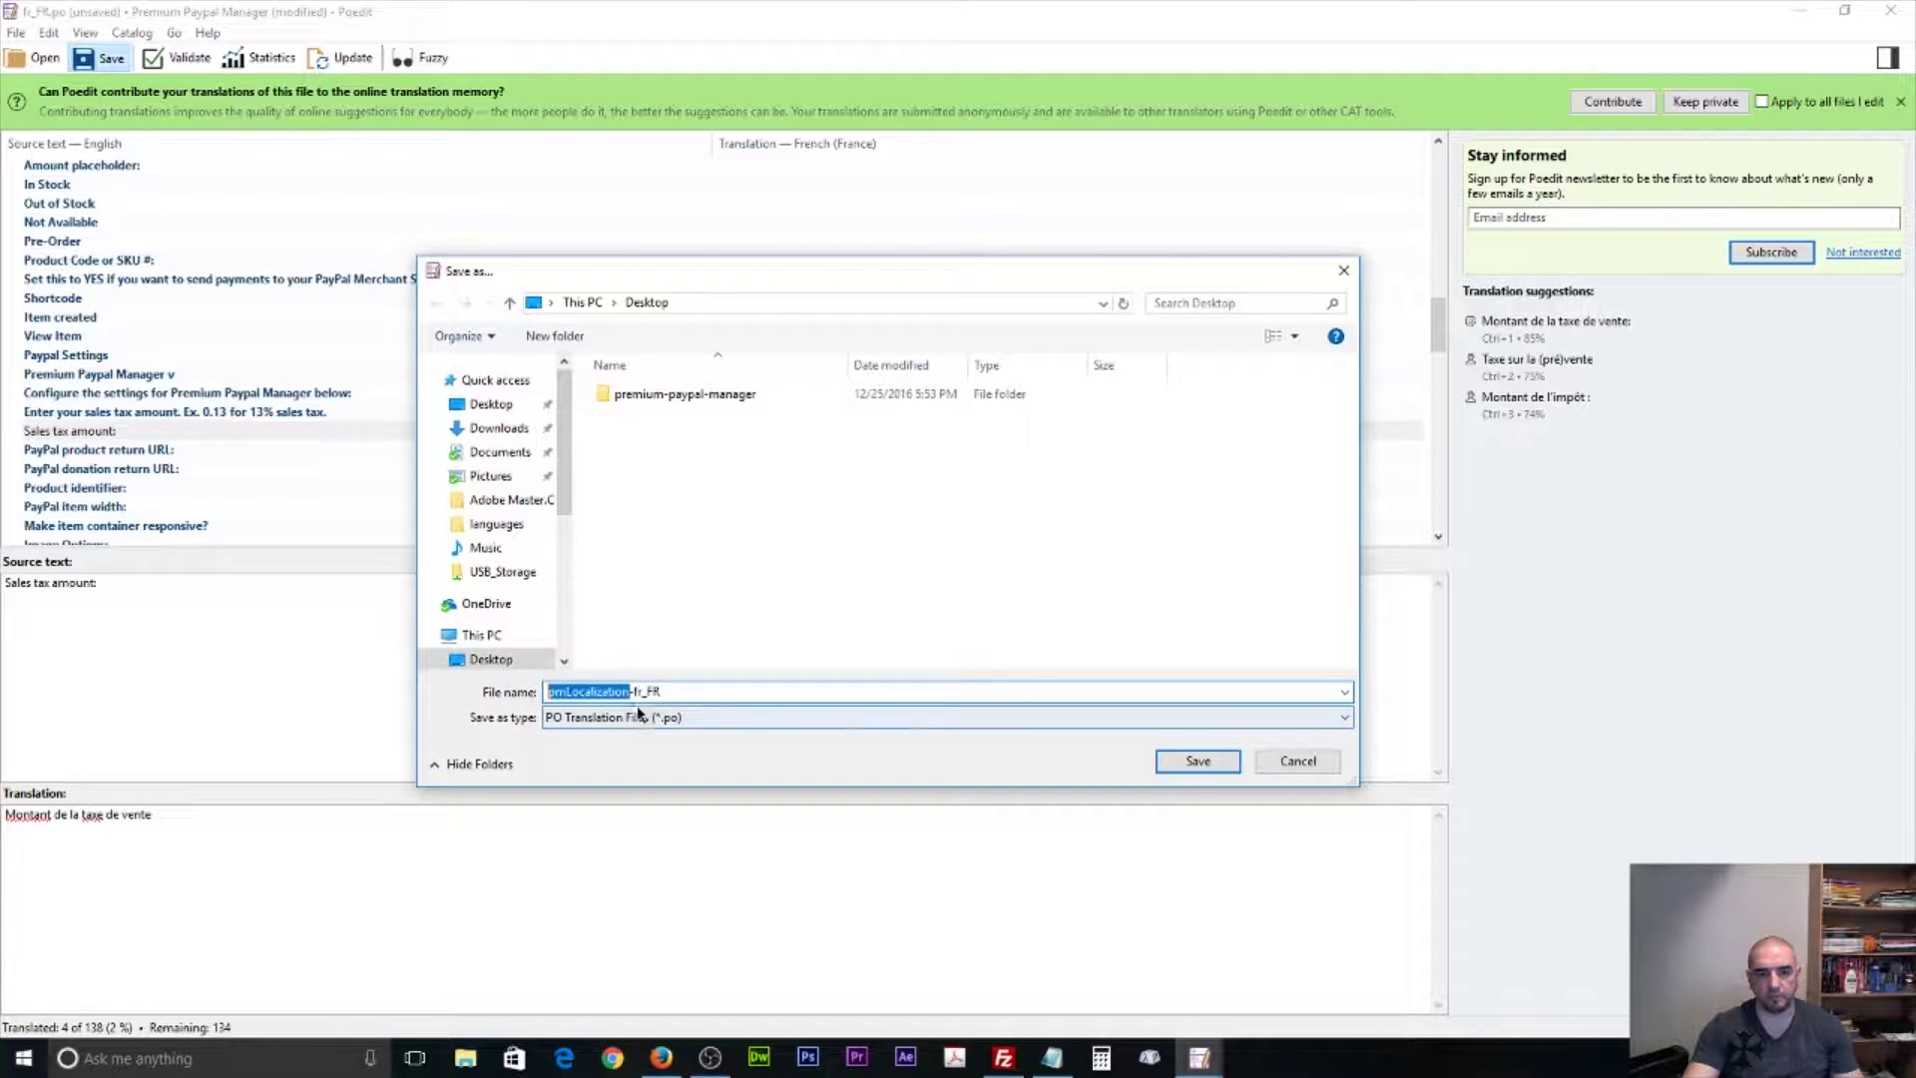
pyautogui.click(707, 691)
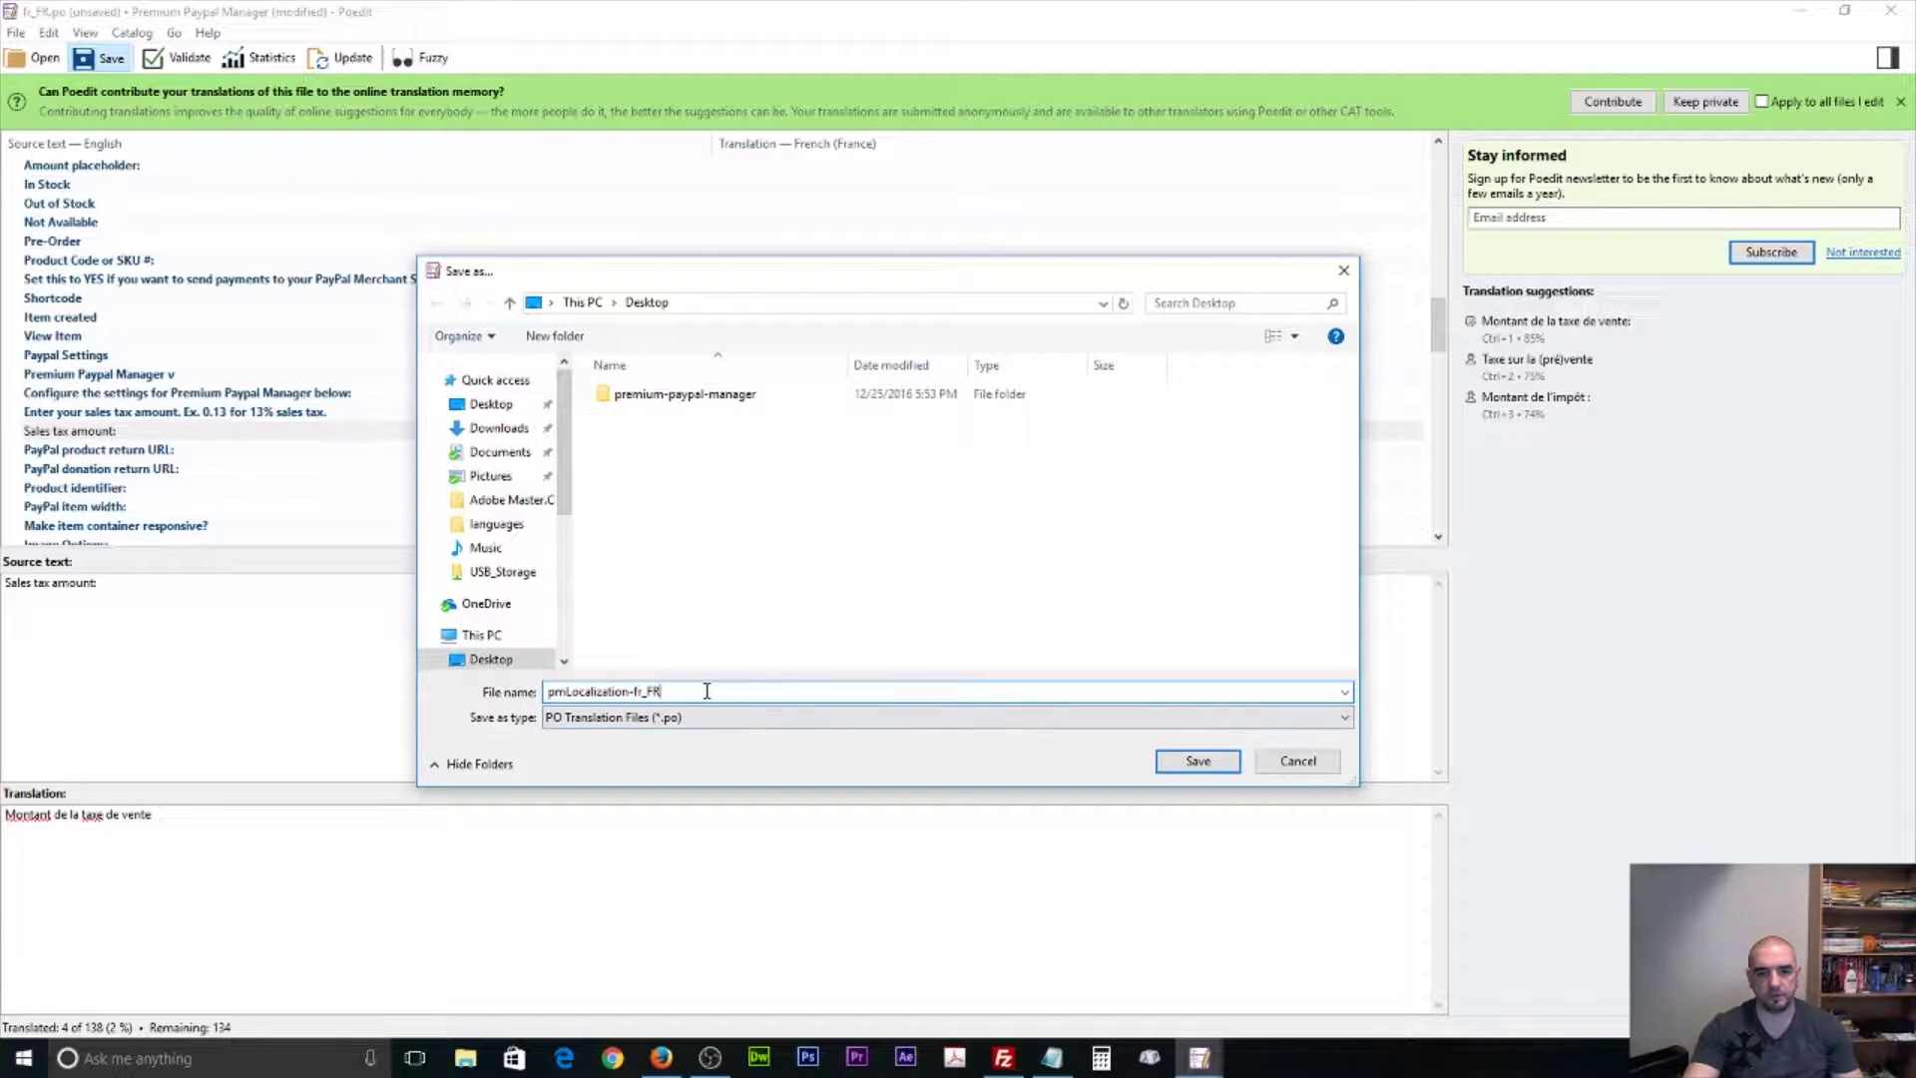
pyautogui.click(1203, 761)
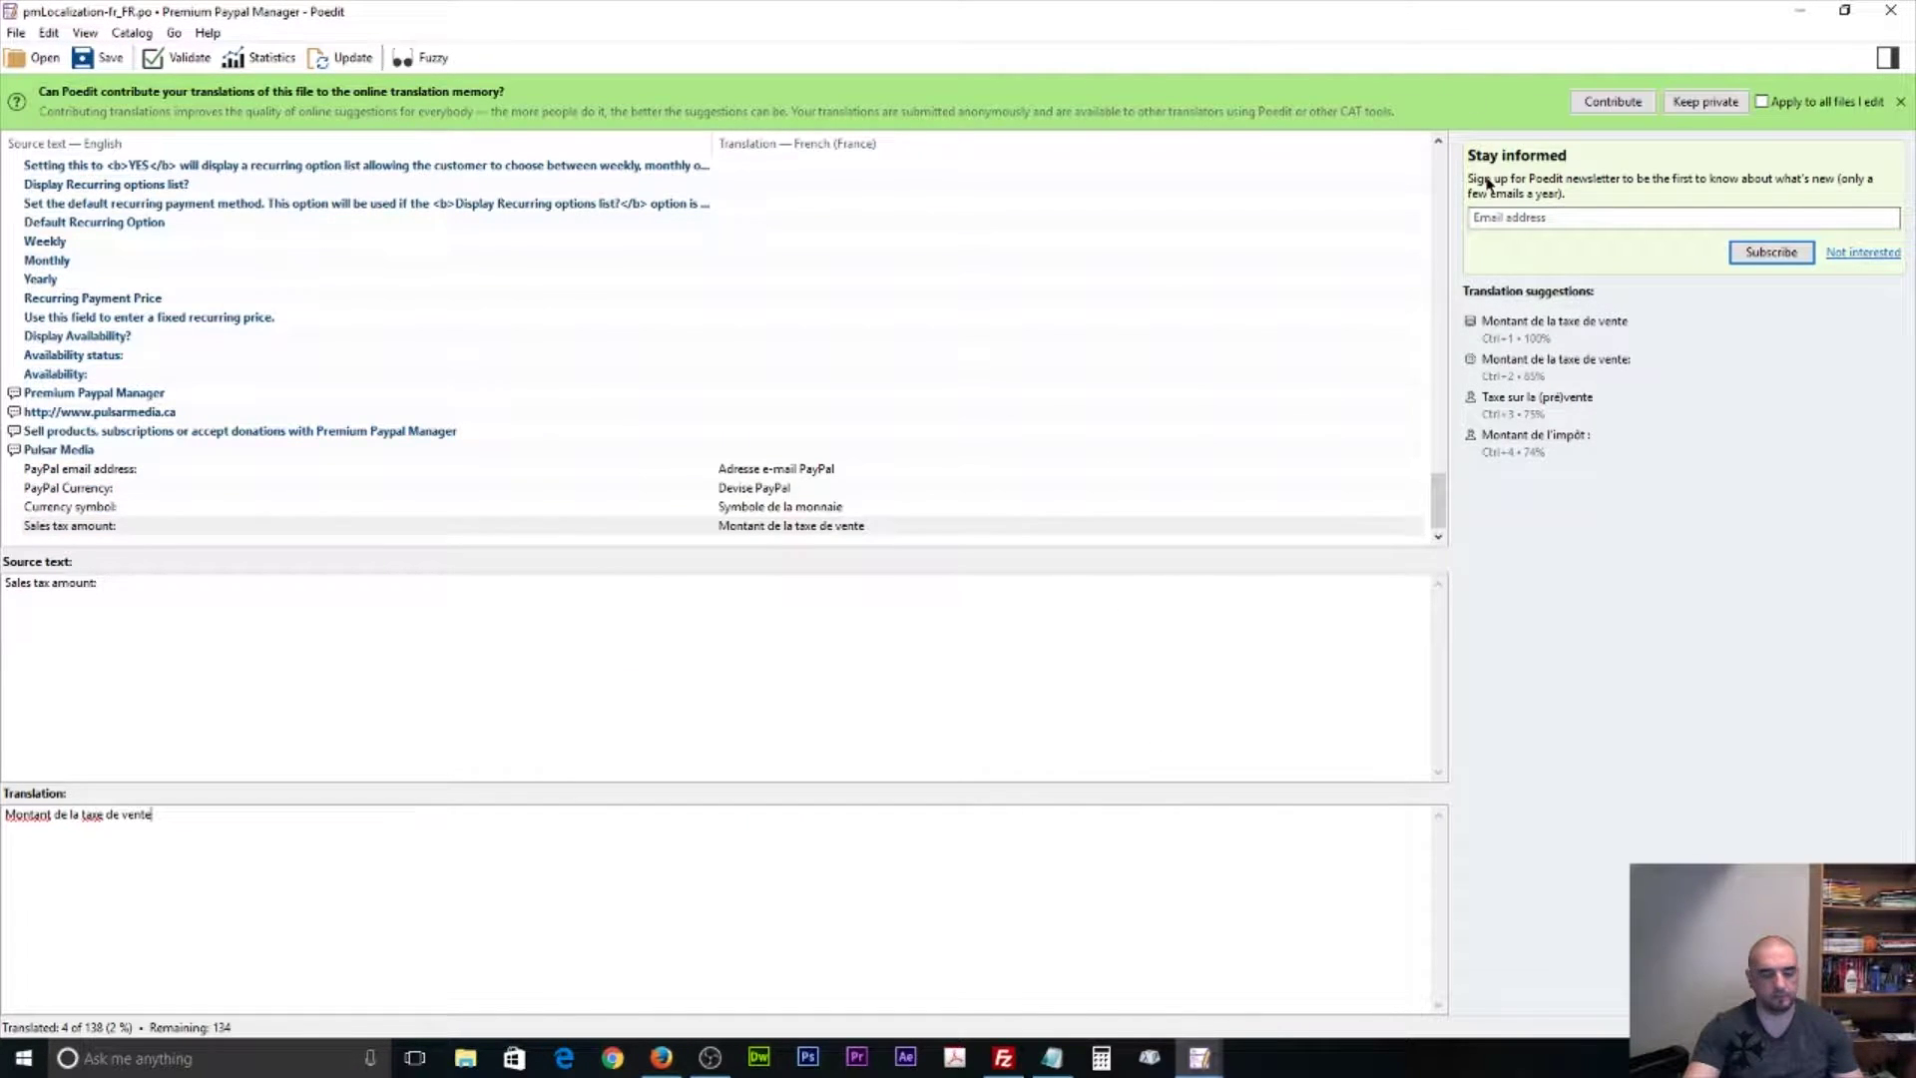
# Minimize Poedit and line up the two pmLocalization-fr_FR files beneath the template file on the Desktop.
pyautogui.click(1799, 10)
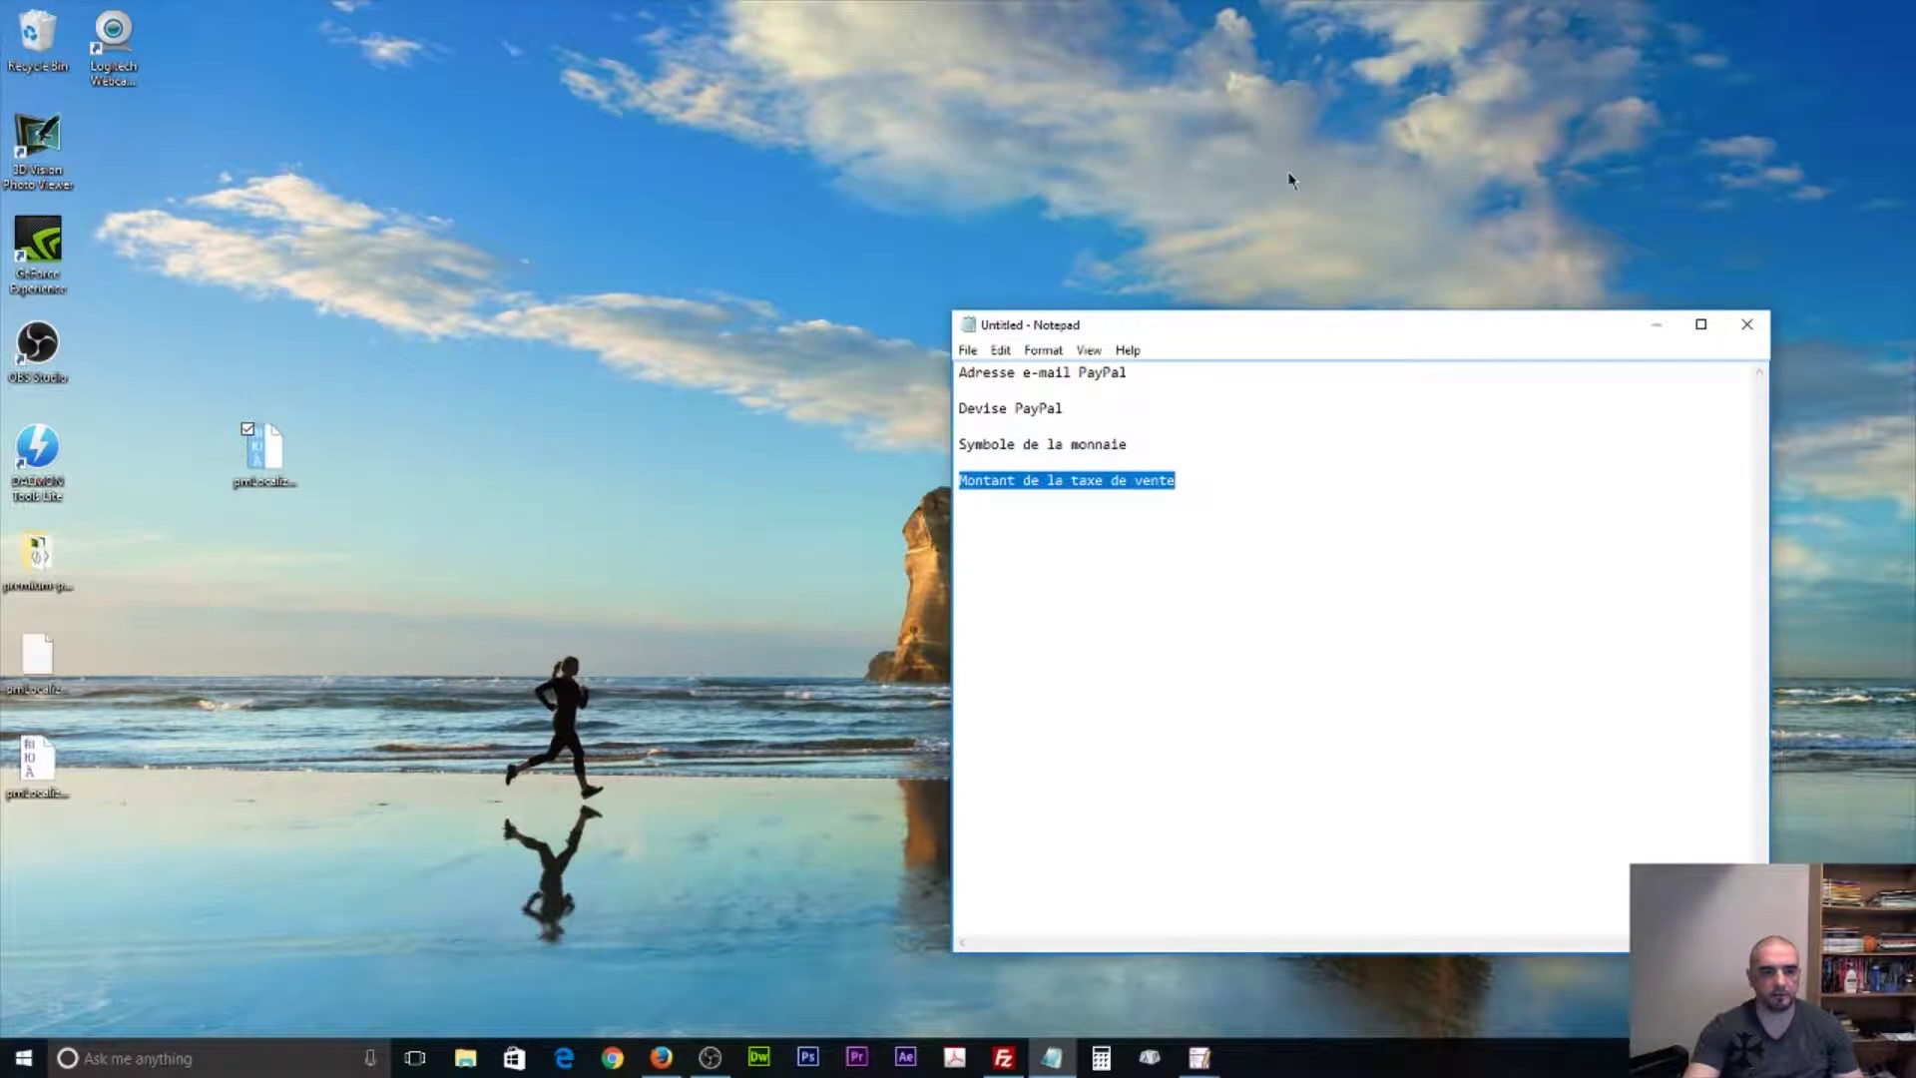
pyautogui.moveTo(110, 846); pyautogui.dragTo(399, 474)
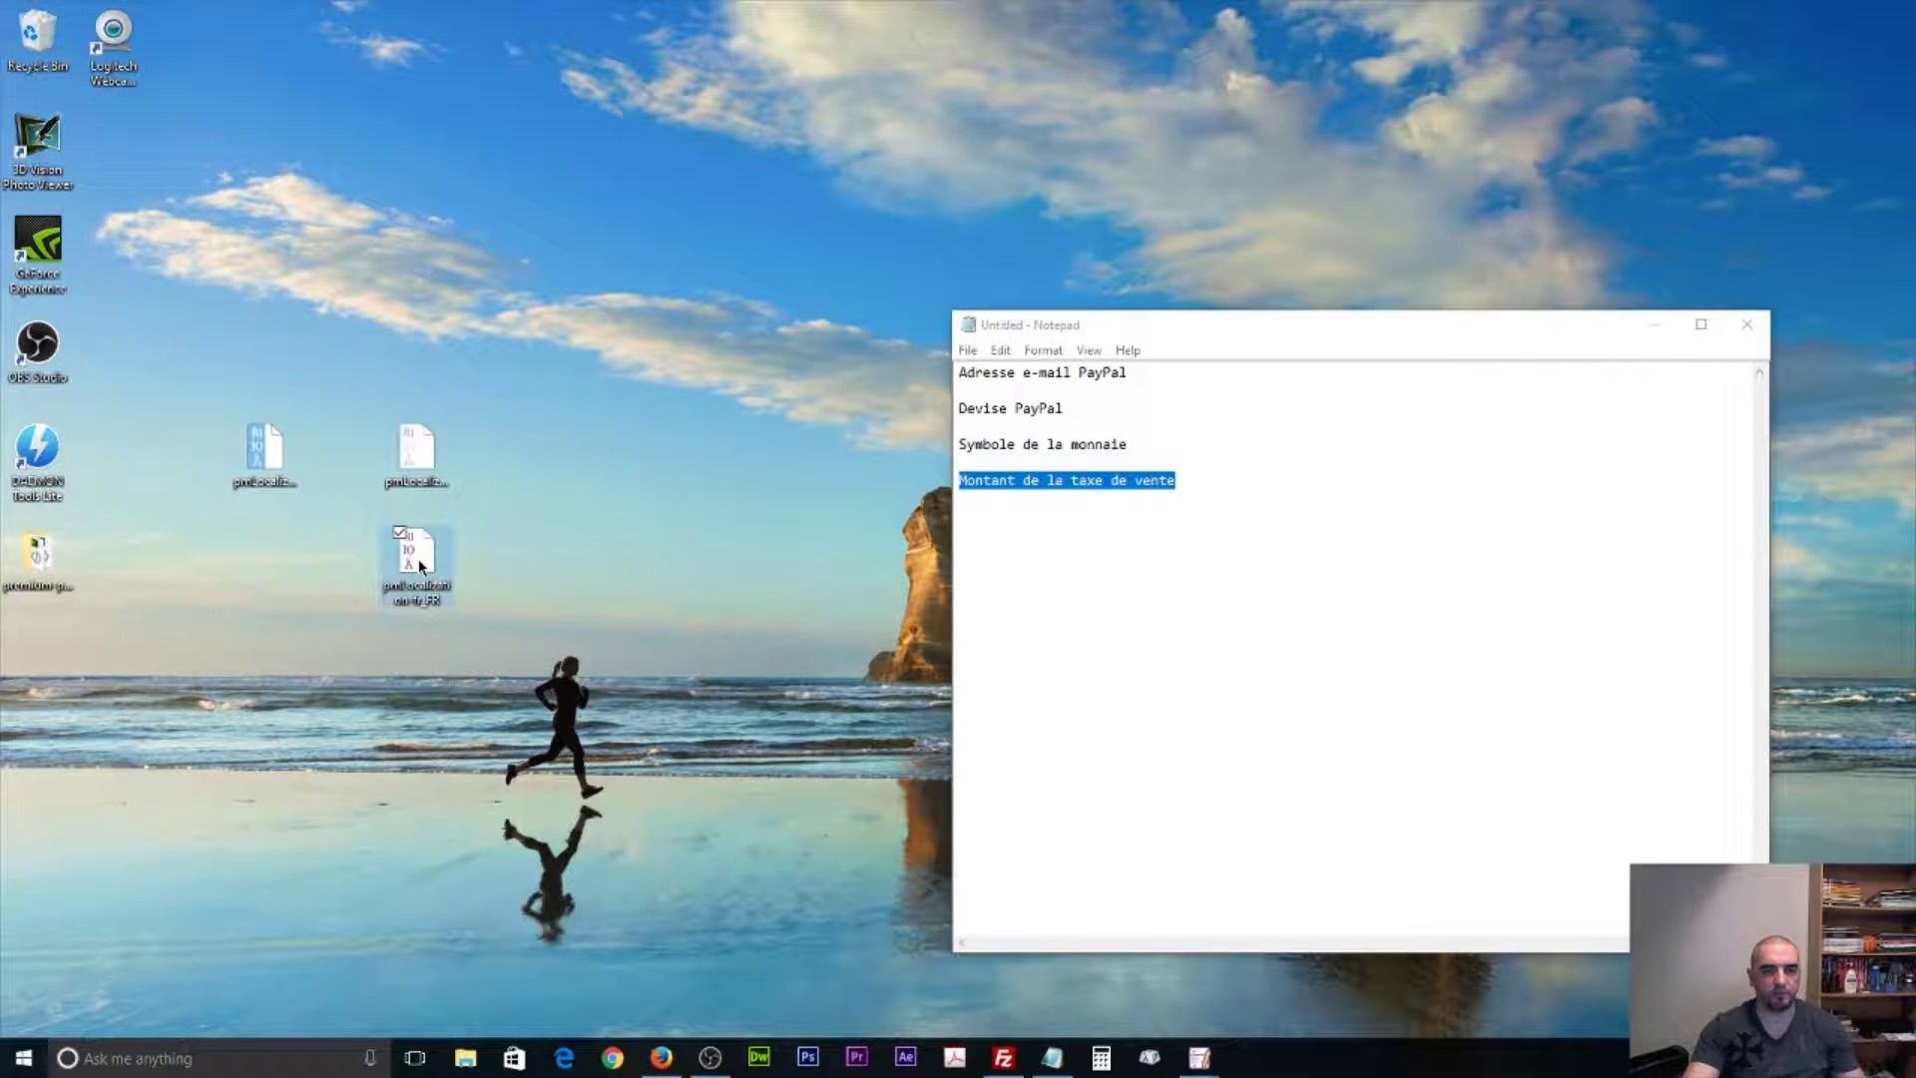
pyautogui.moveTo(515, 611); pyautogui.dragTo(333, 556)
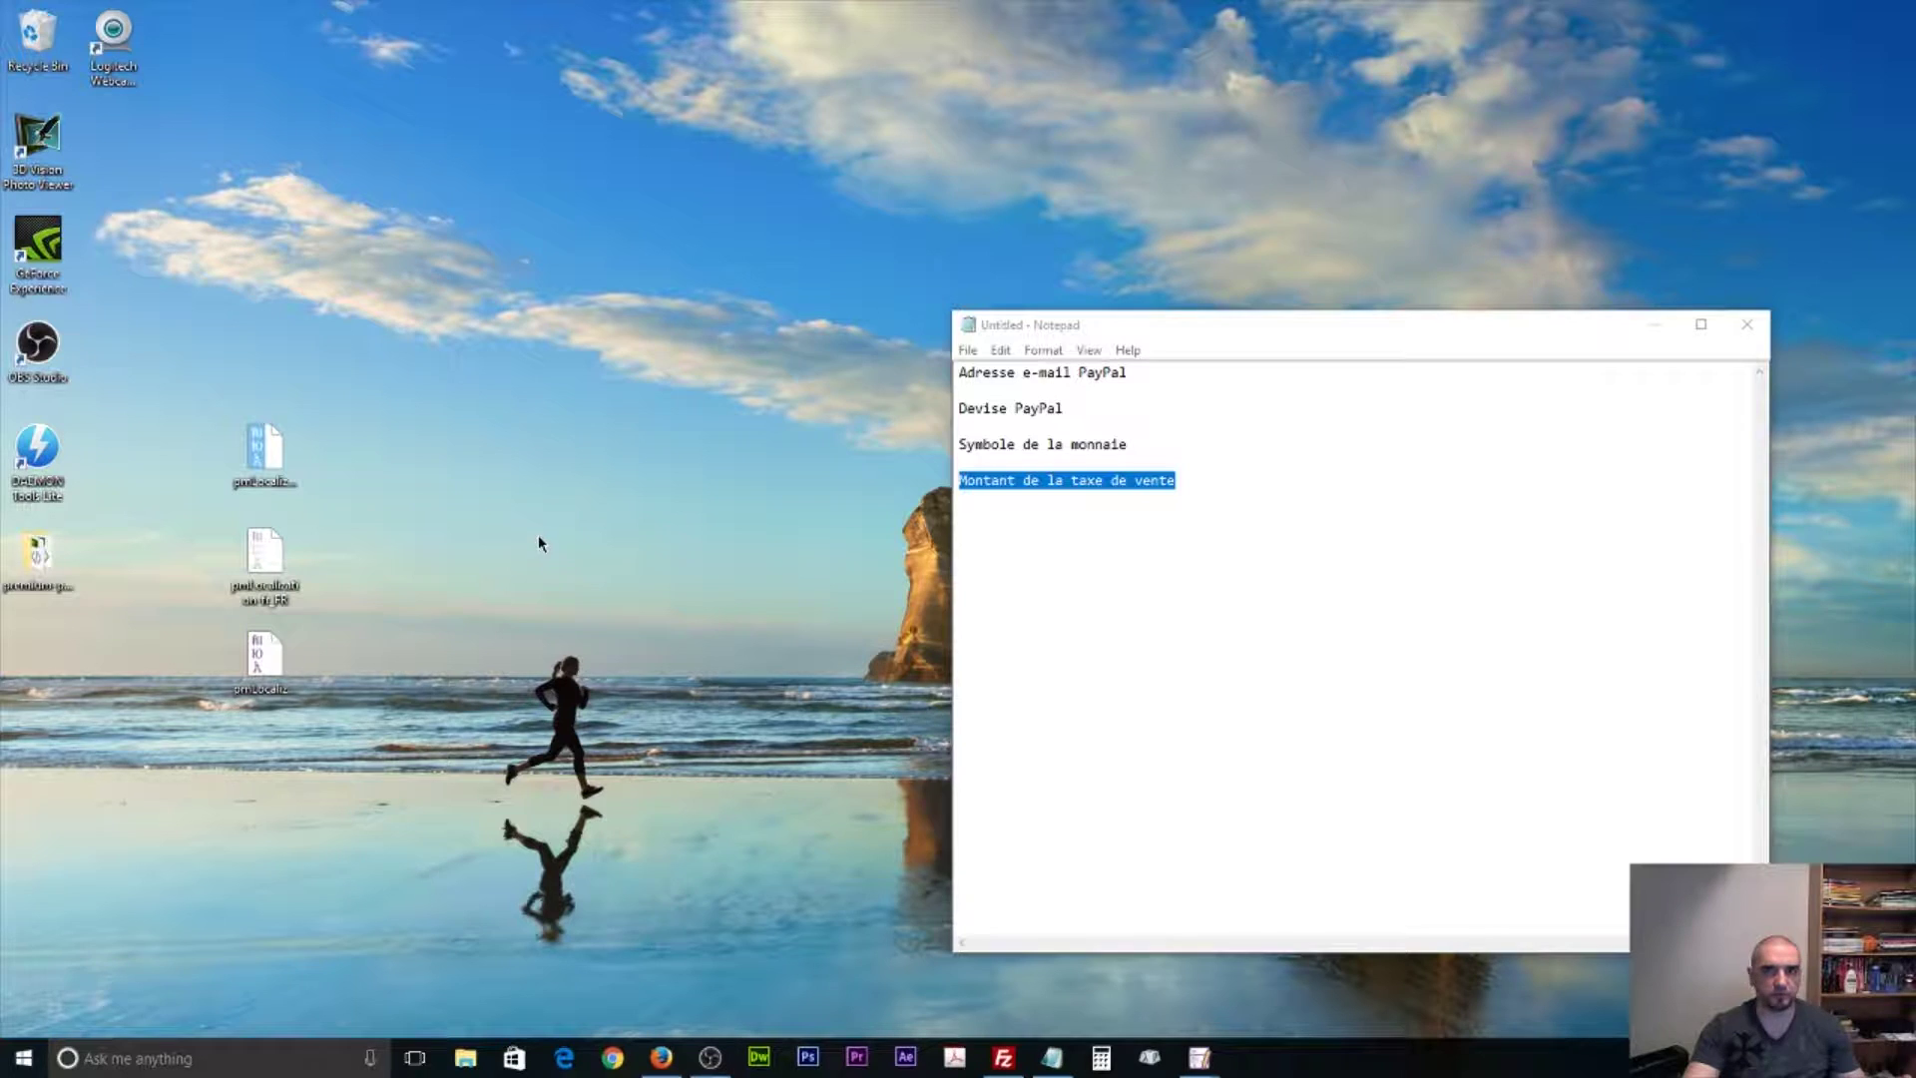
# Switch to FileZilla and upload both pmLocalization-fr_FR files from the Desktop to the plugin's remote languages folder.
pyautogui.click(1003, 1057)
pyautogui.moveTo(371, 799); pyautogui.dragTo(1278, 609)
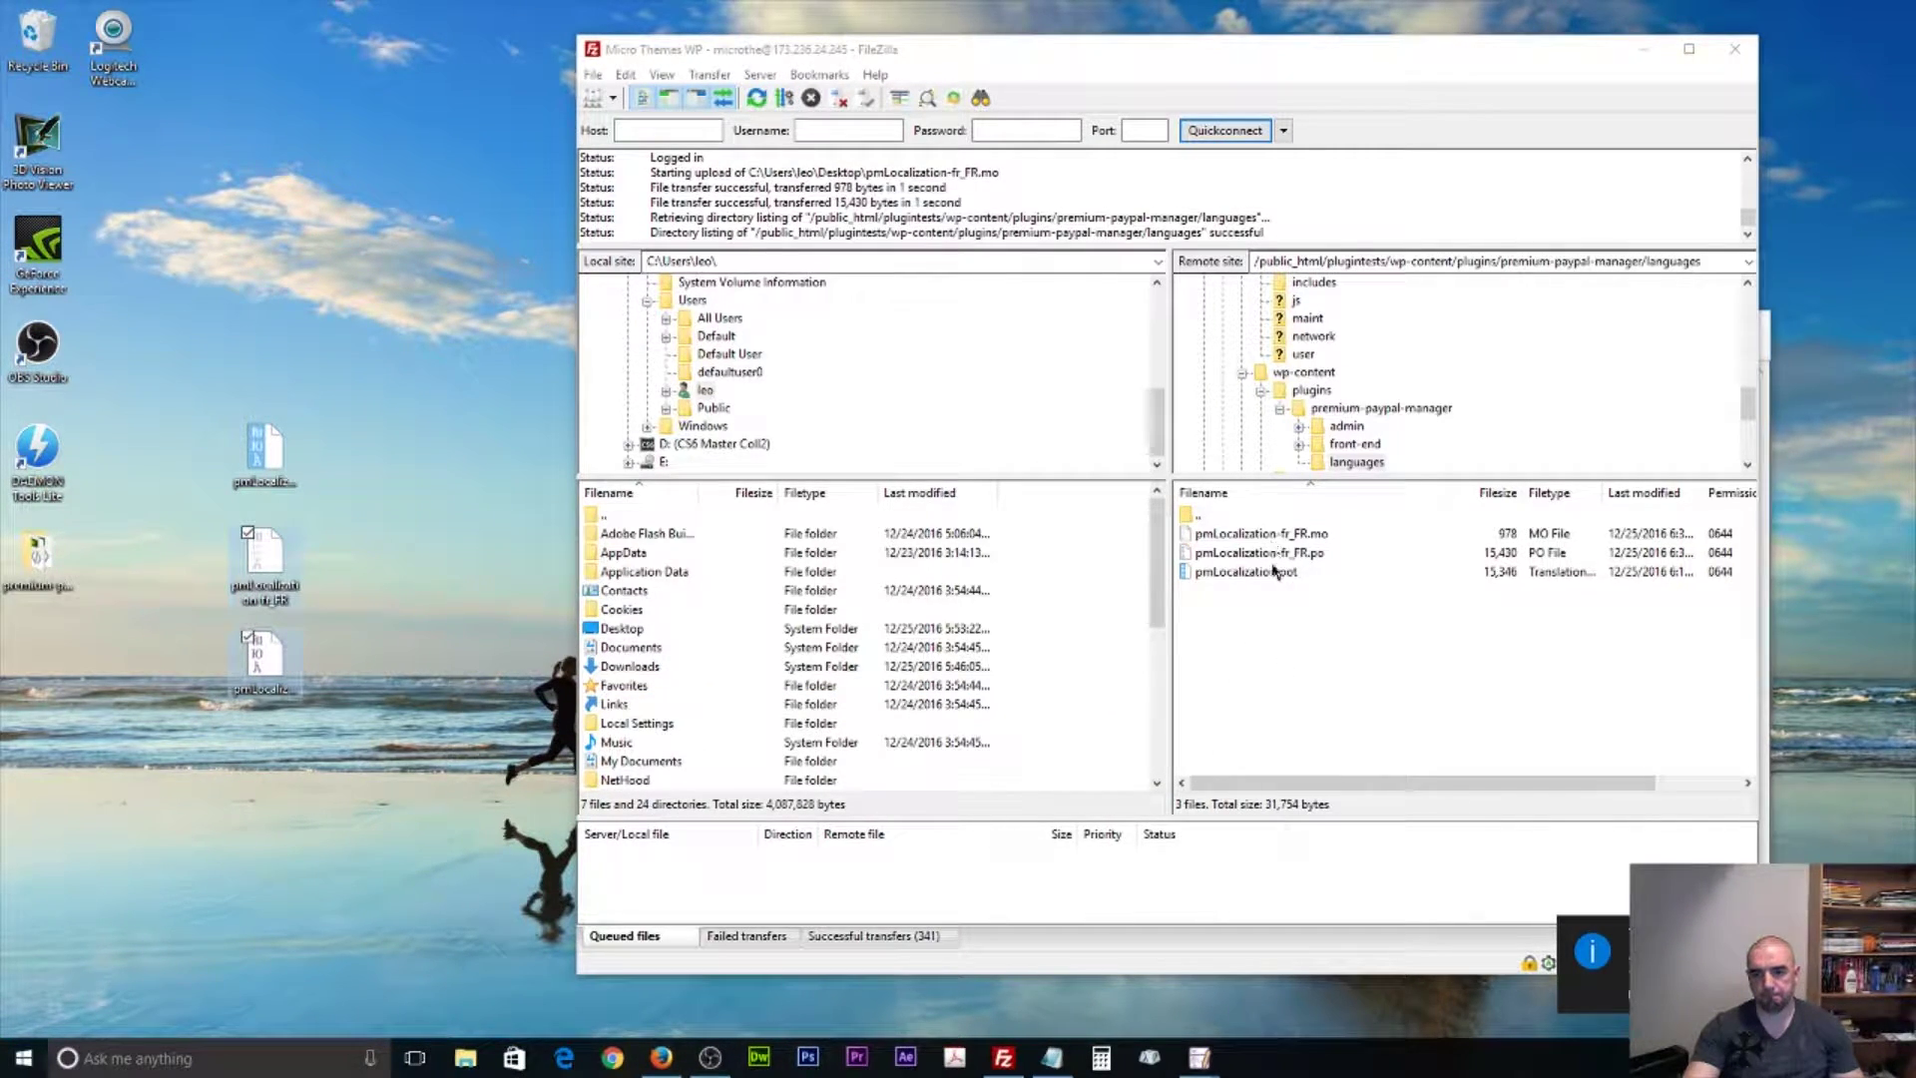
pyautogui.click(1286, 588)
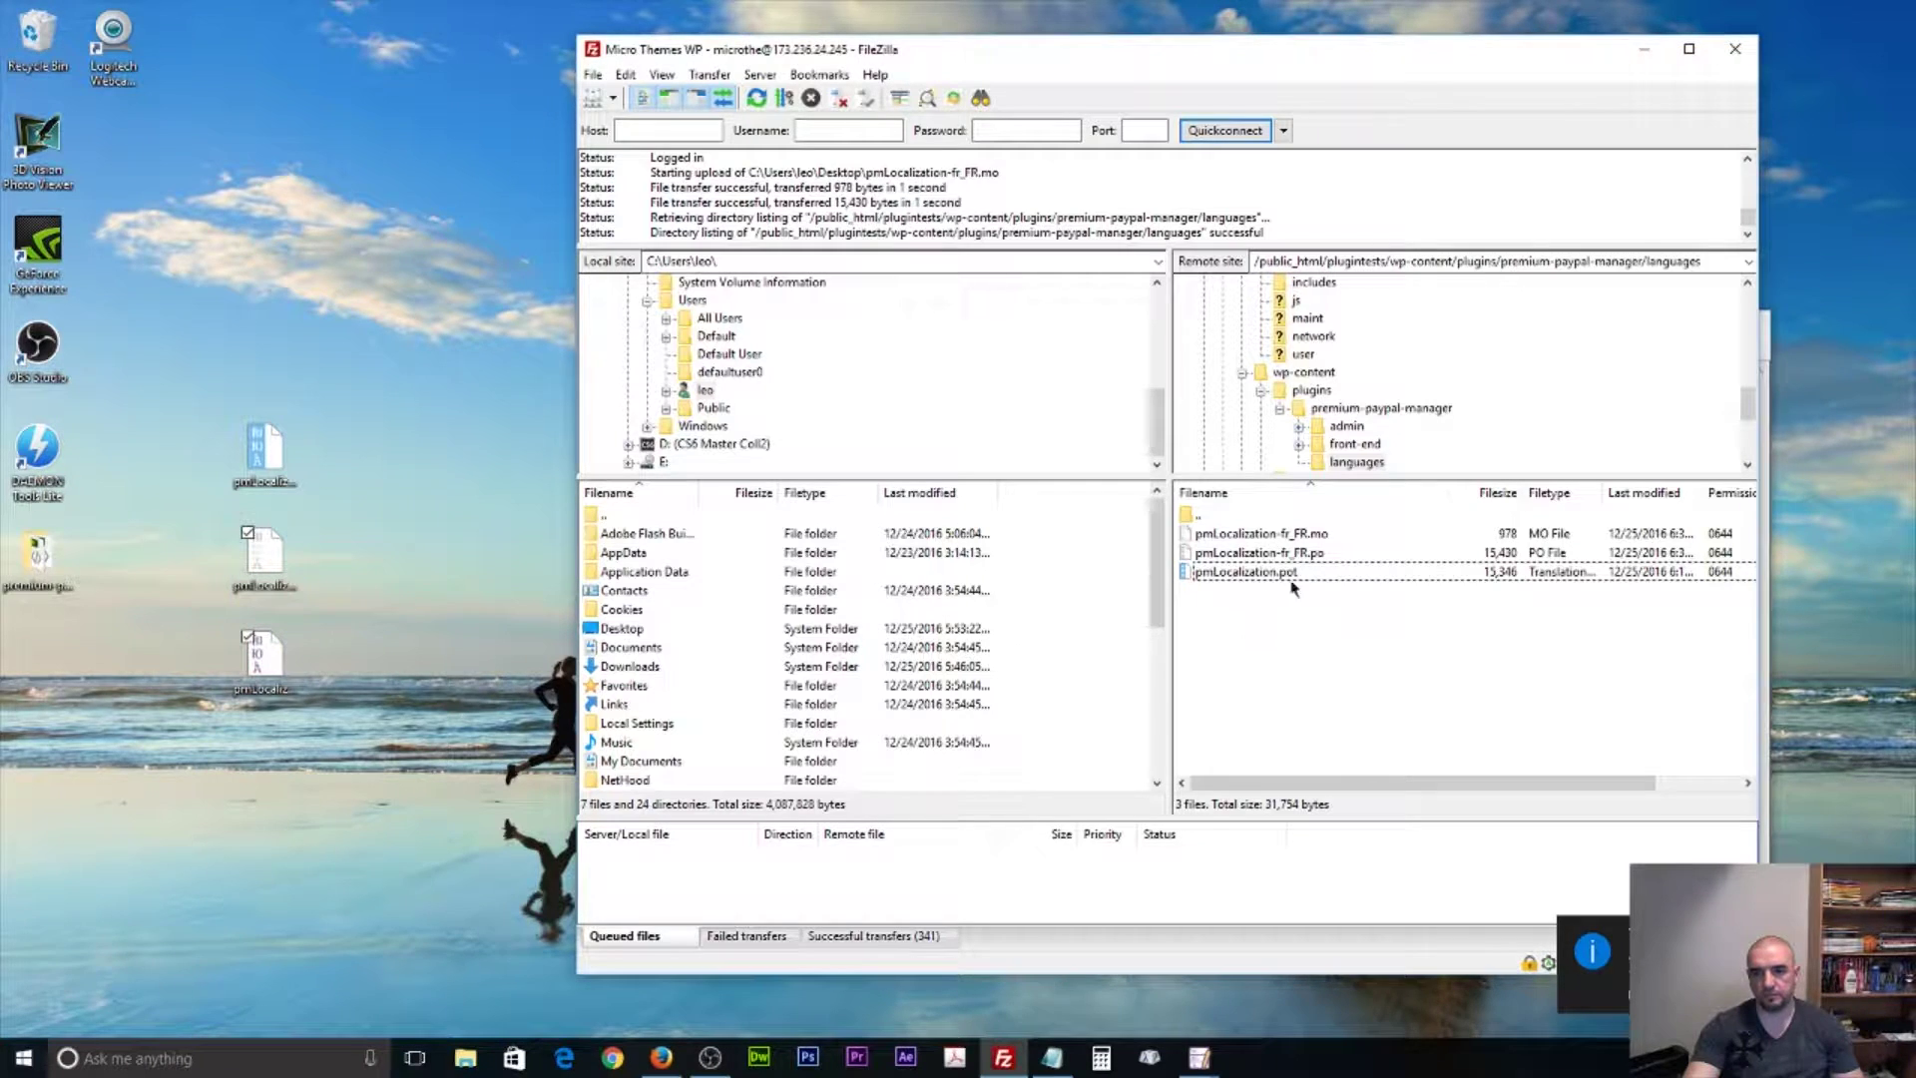
# Maximize FileZilla and examine the uploaded MO and PO files beside the template in the remote languages folder.
pyautogui.doubleClick(1256, 58)
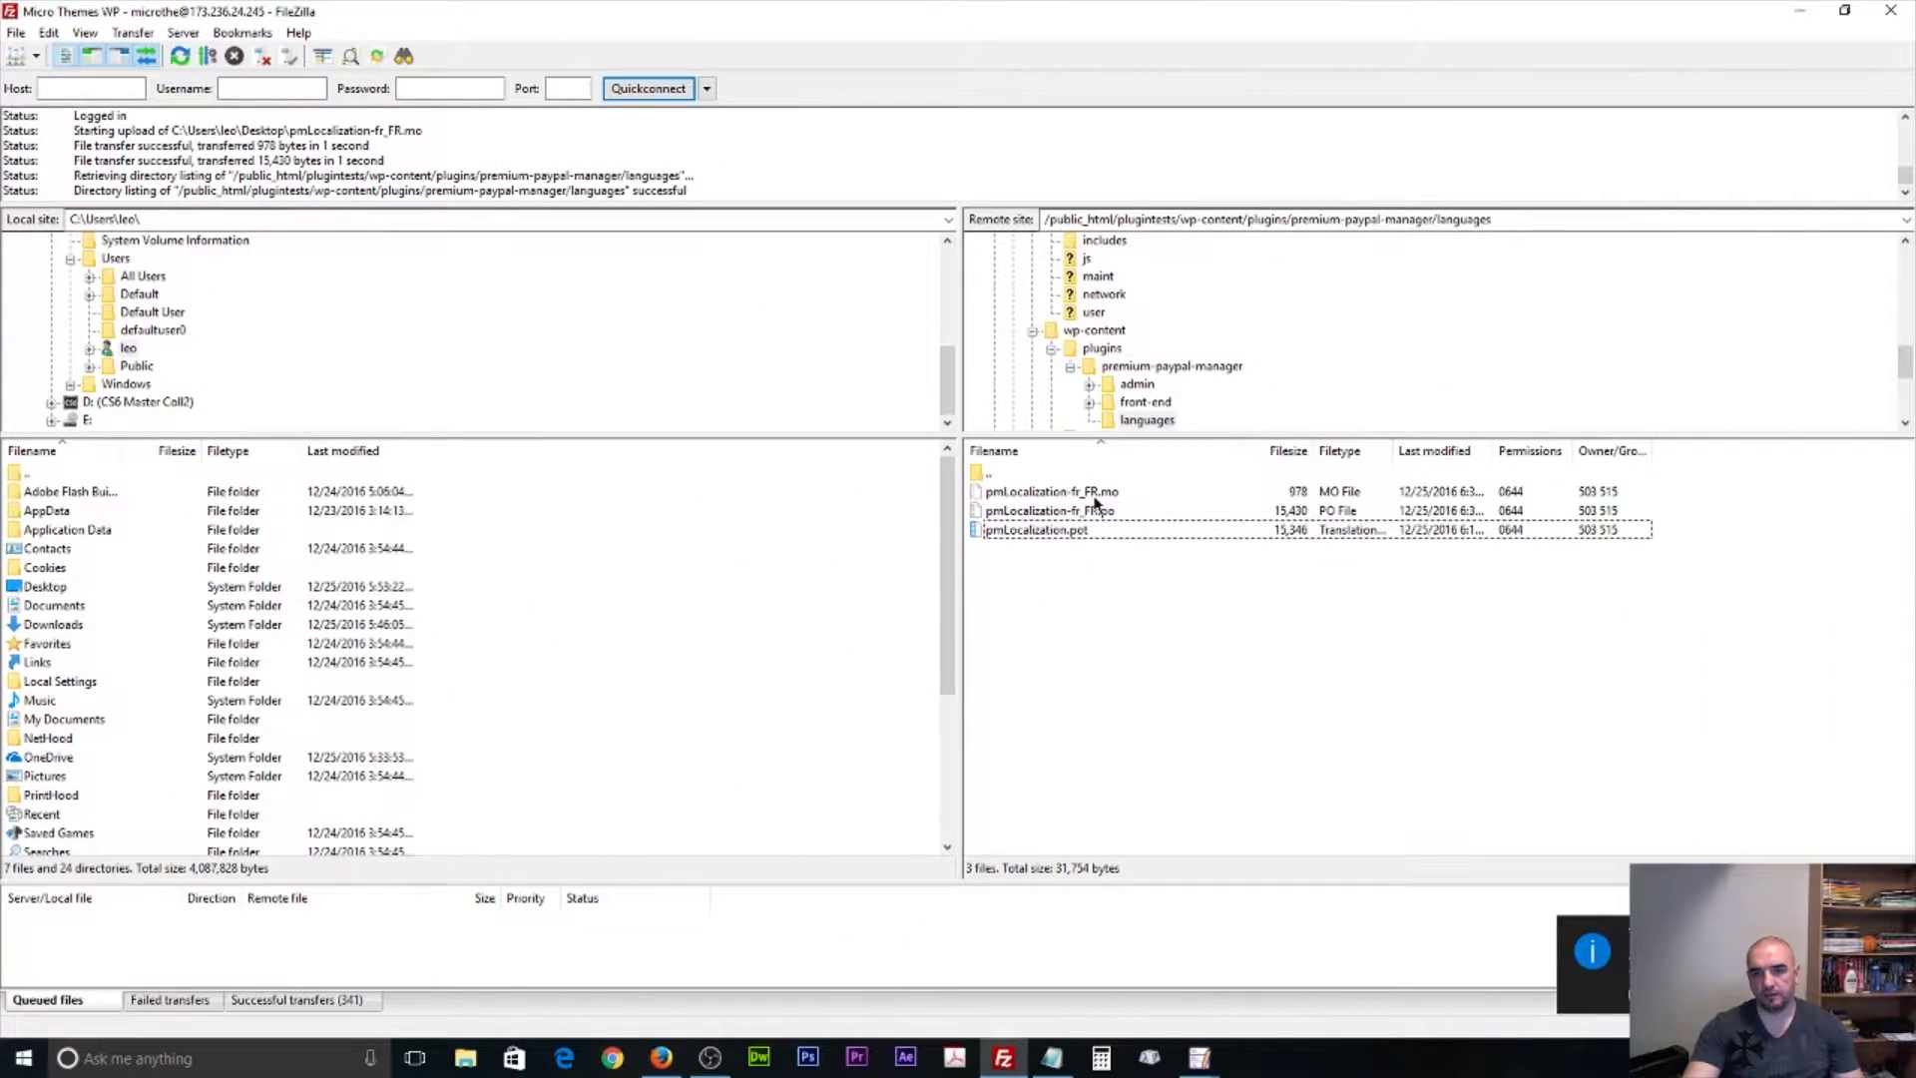
pyautogui.click(1101, 495)
pyautogui.click(1108, 512)
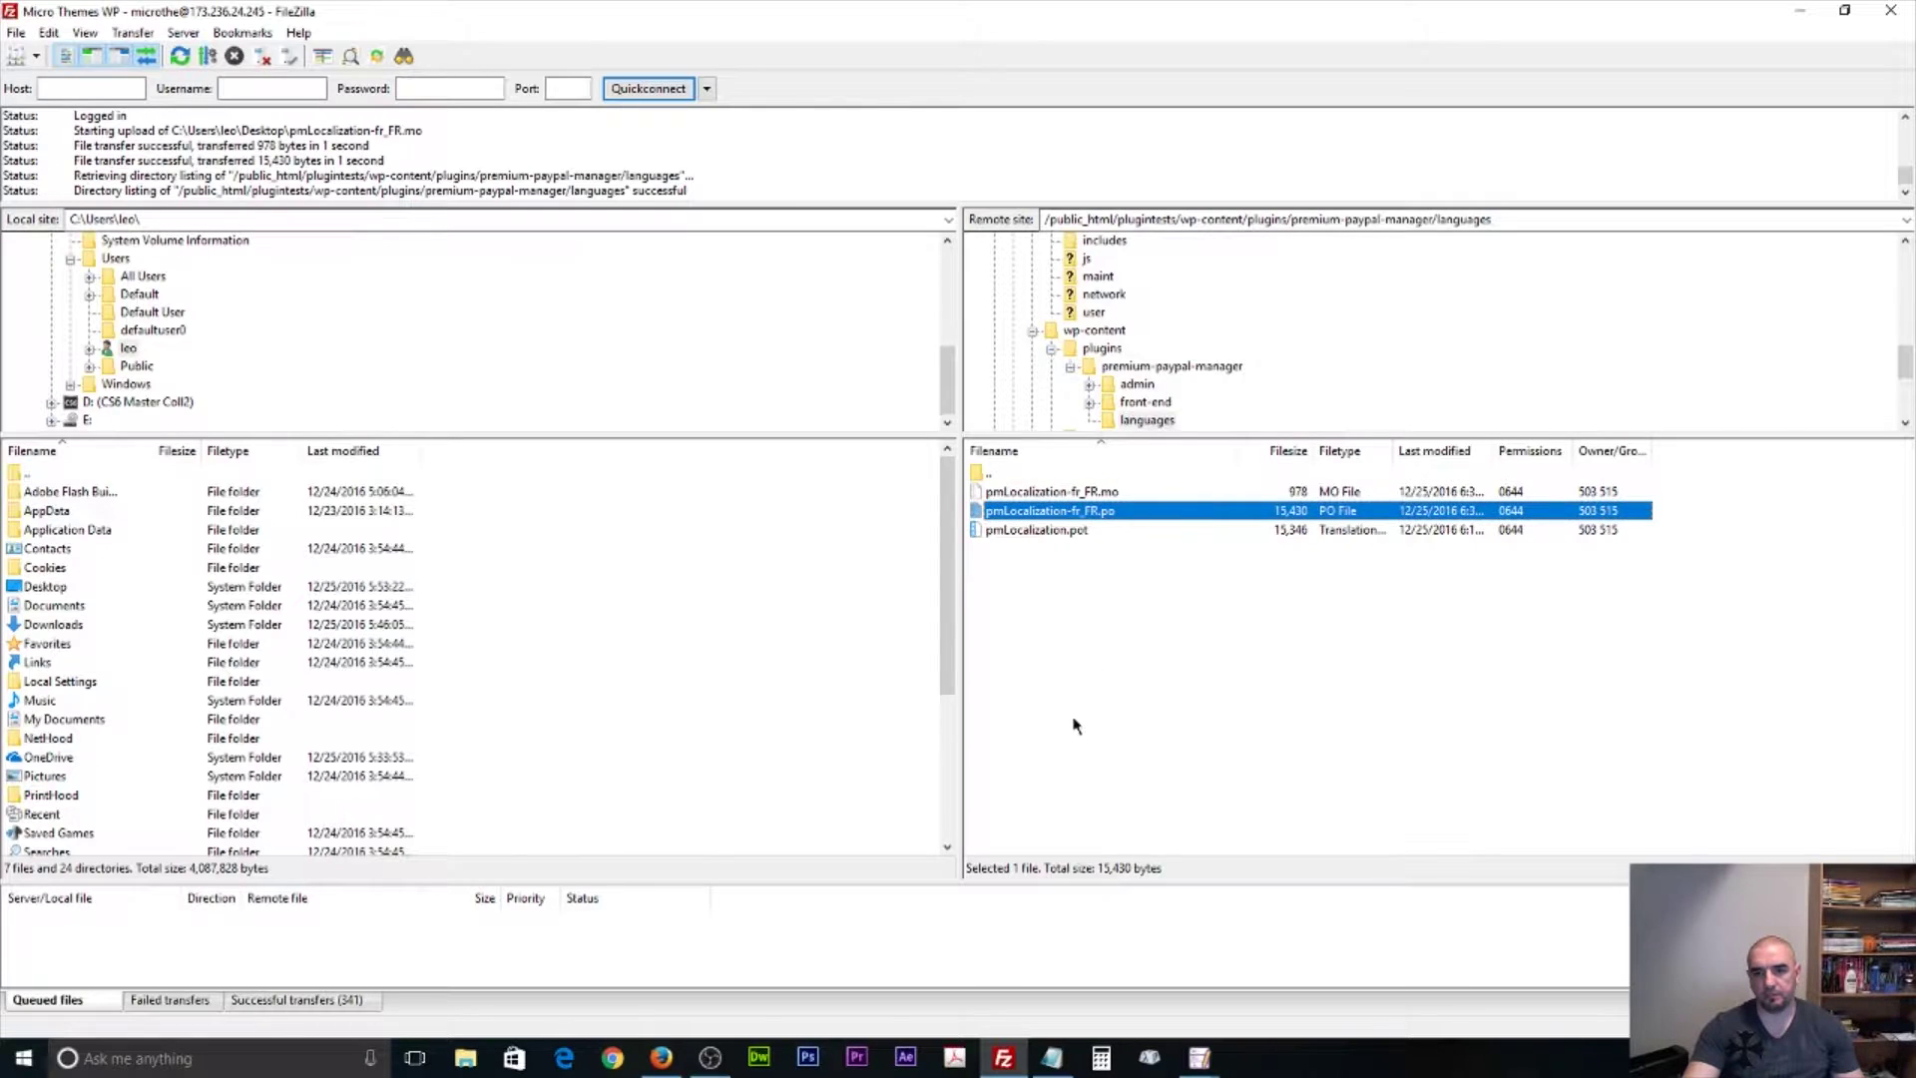
pyautogui.click(1141, 706)
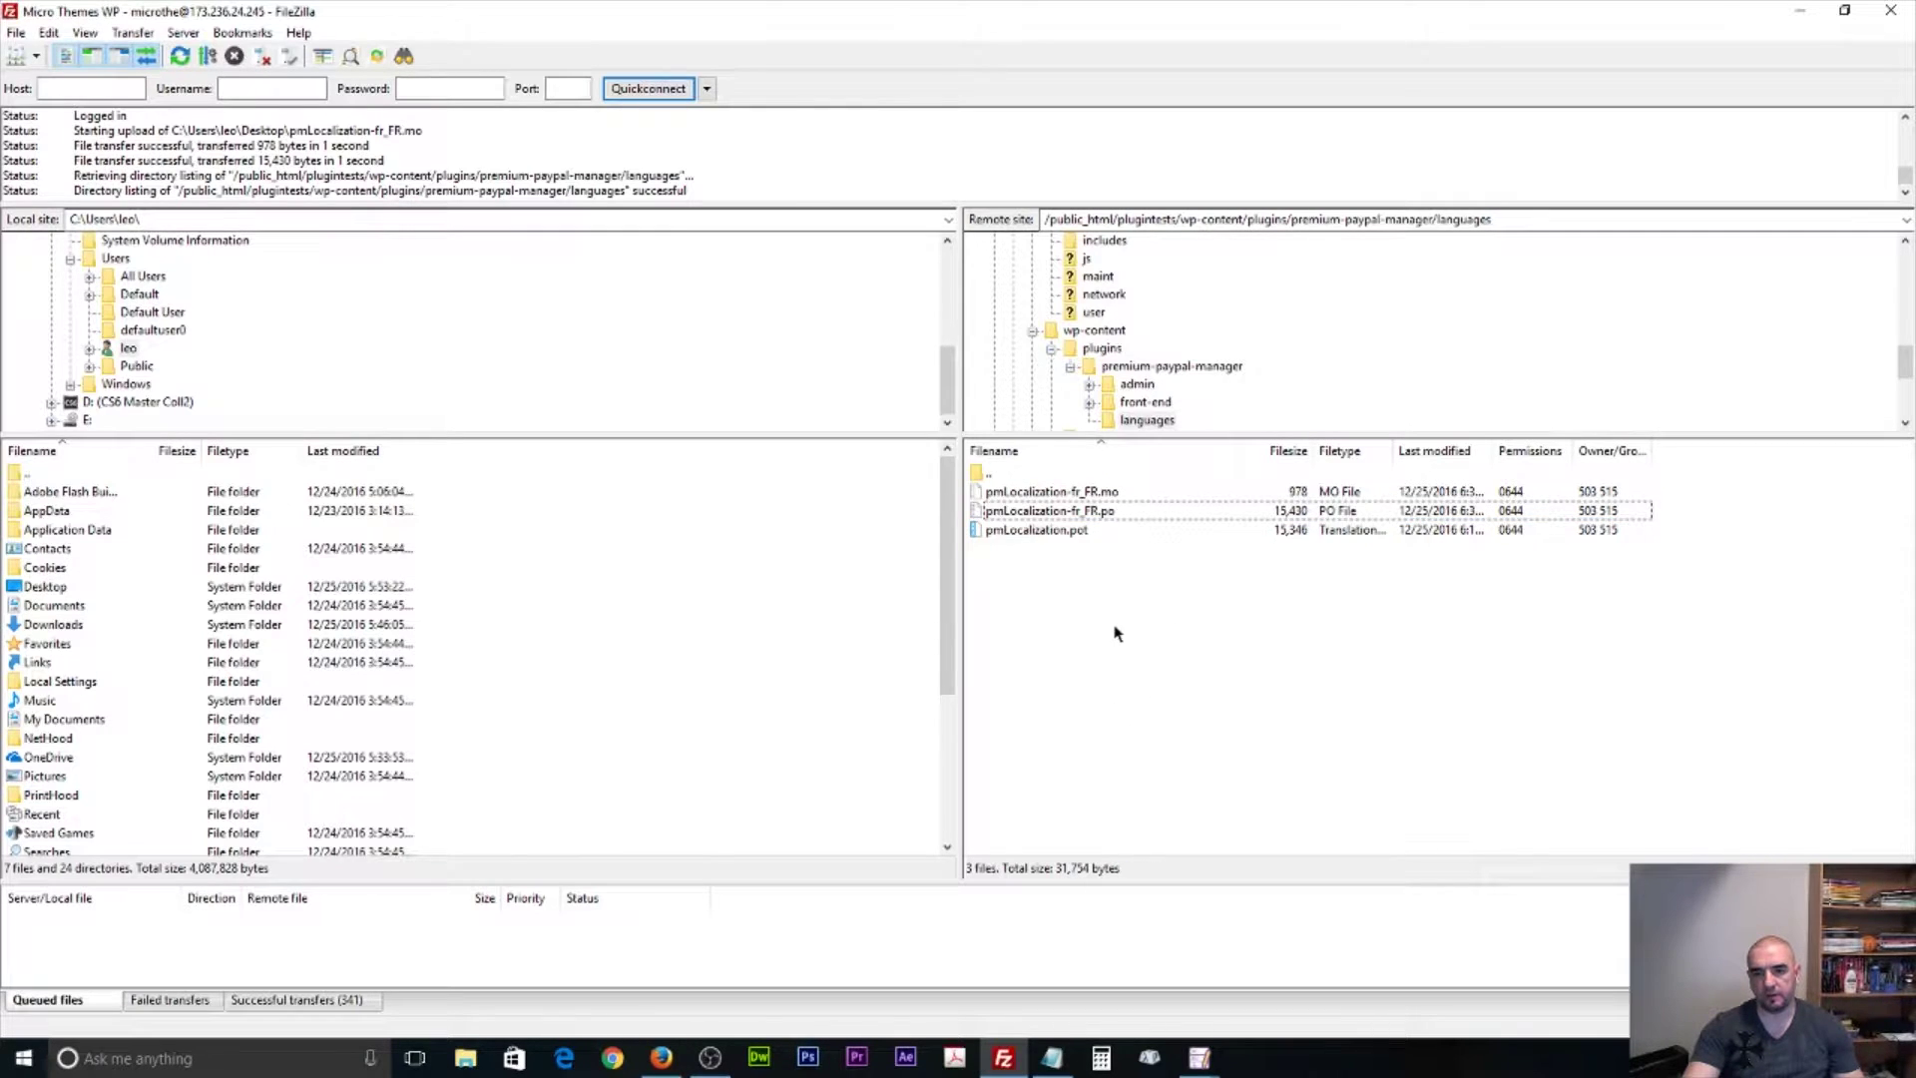
pyautogui.click(1116, 510)
pyautogui.click(1116, 529)
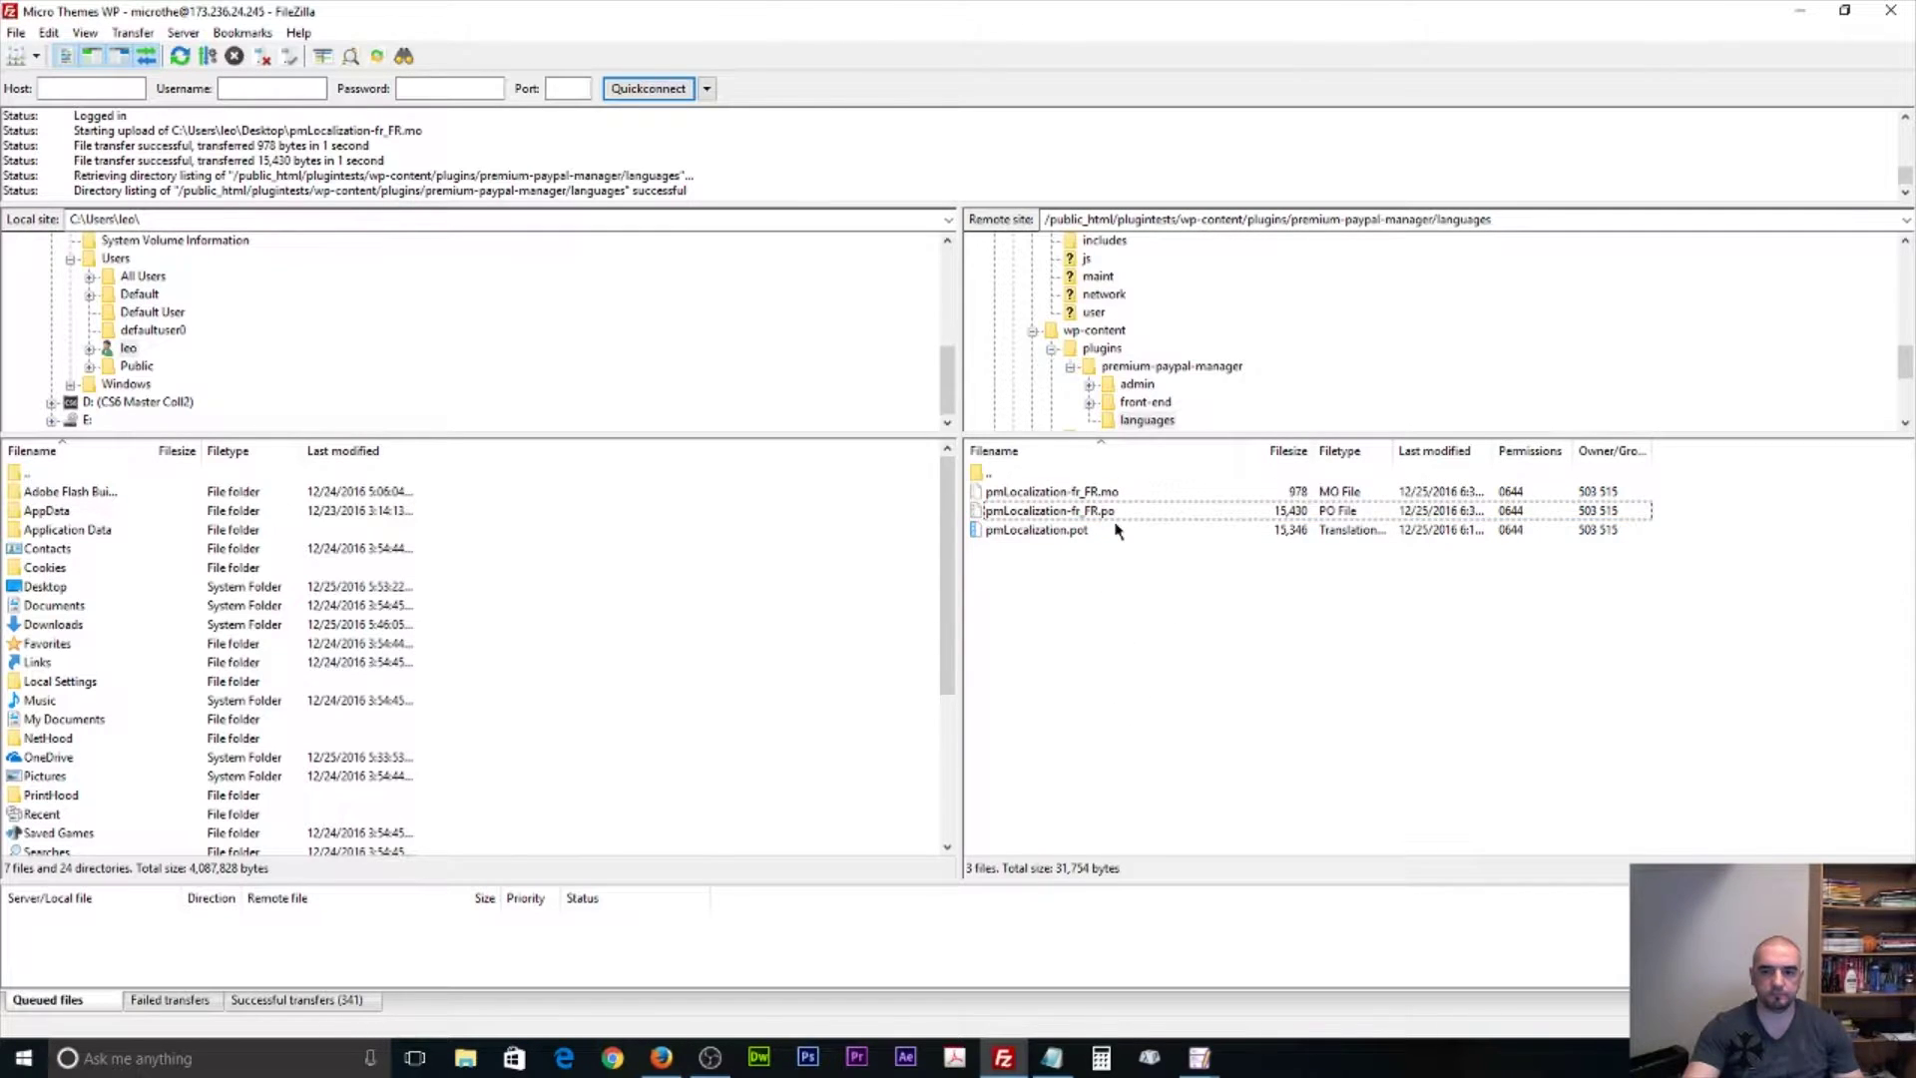
pyautogui.press('Up')
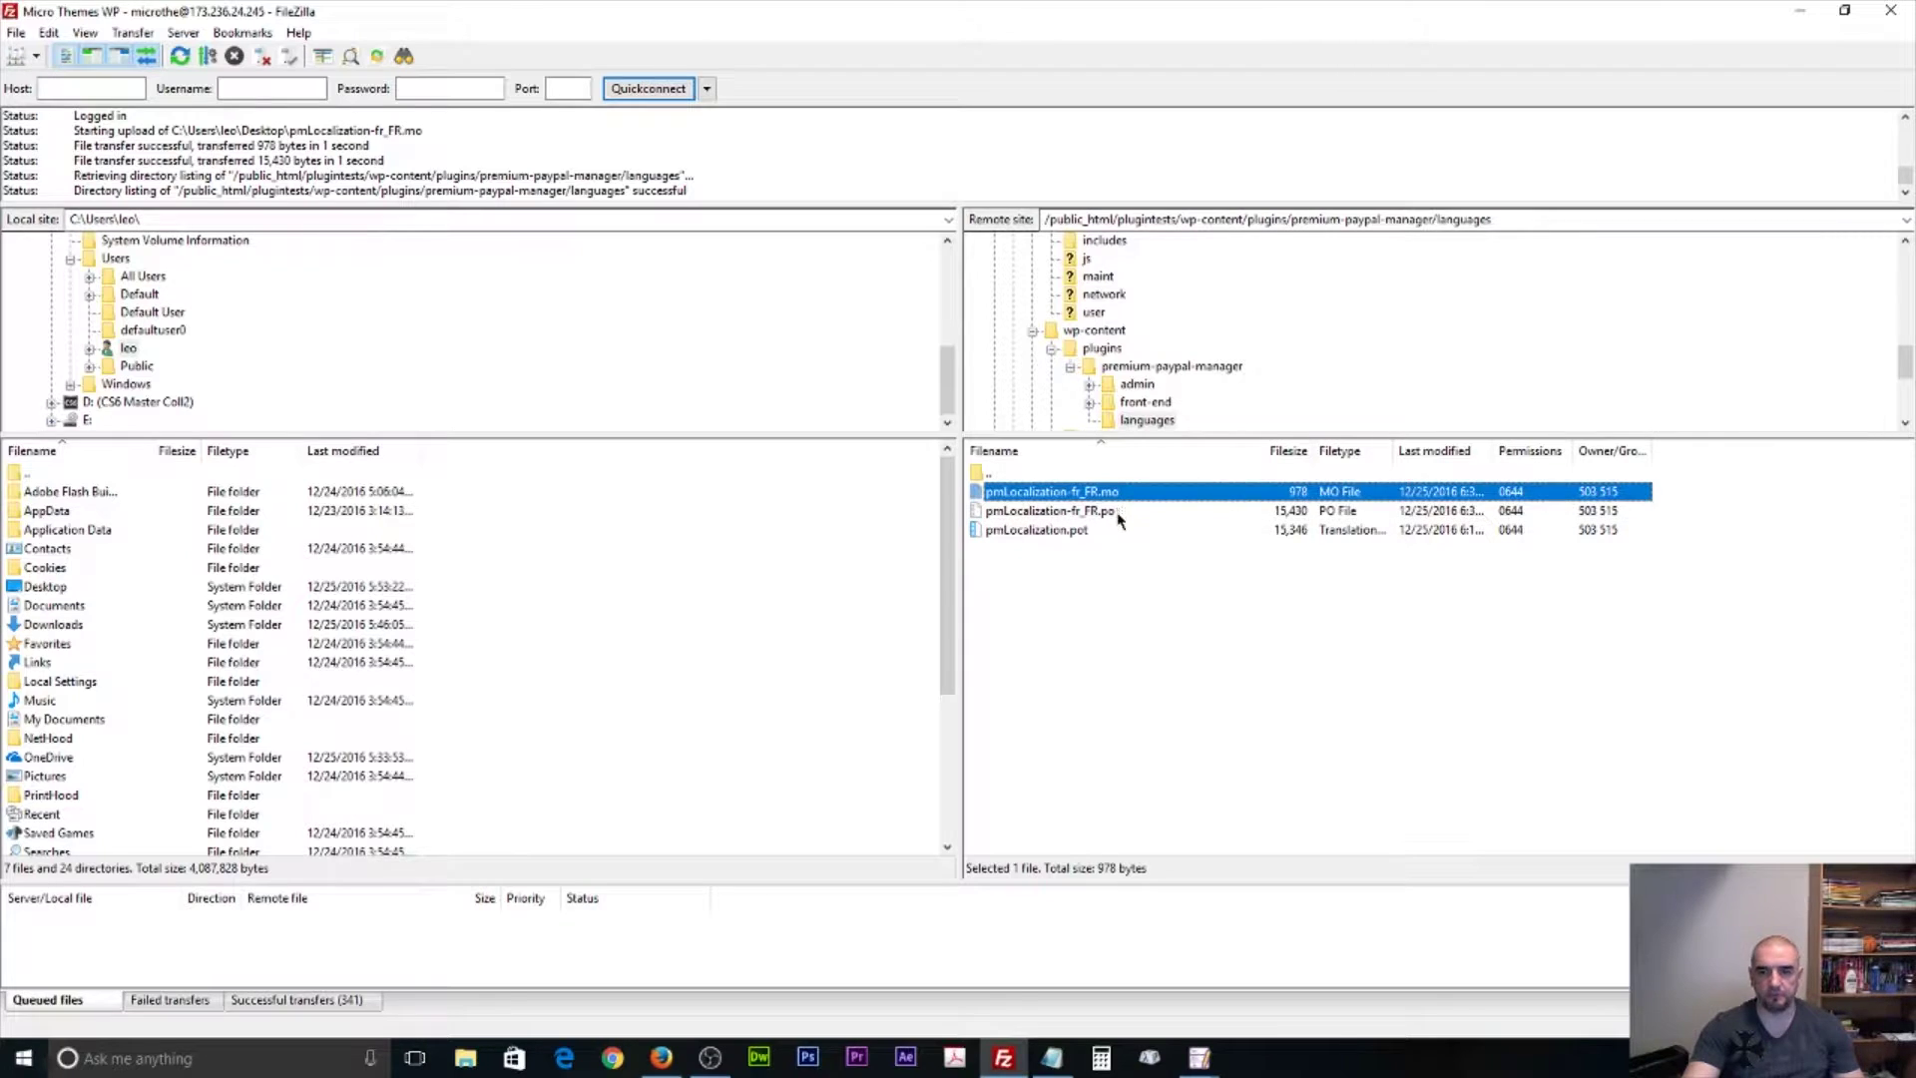
pyautogui.click(1110, 644)
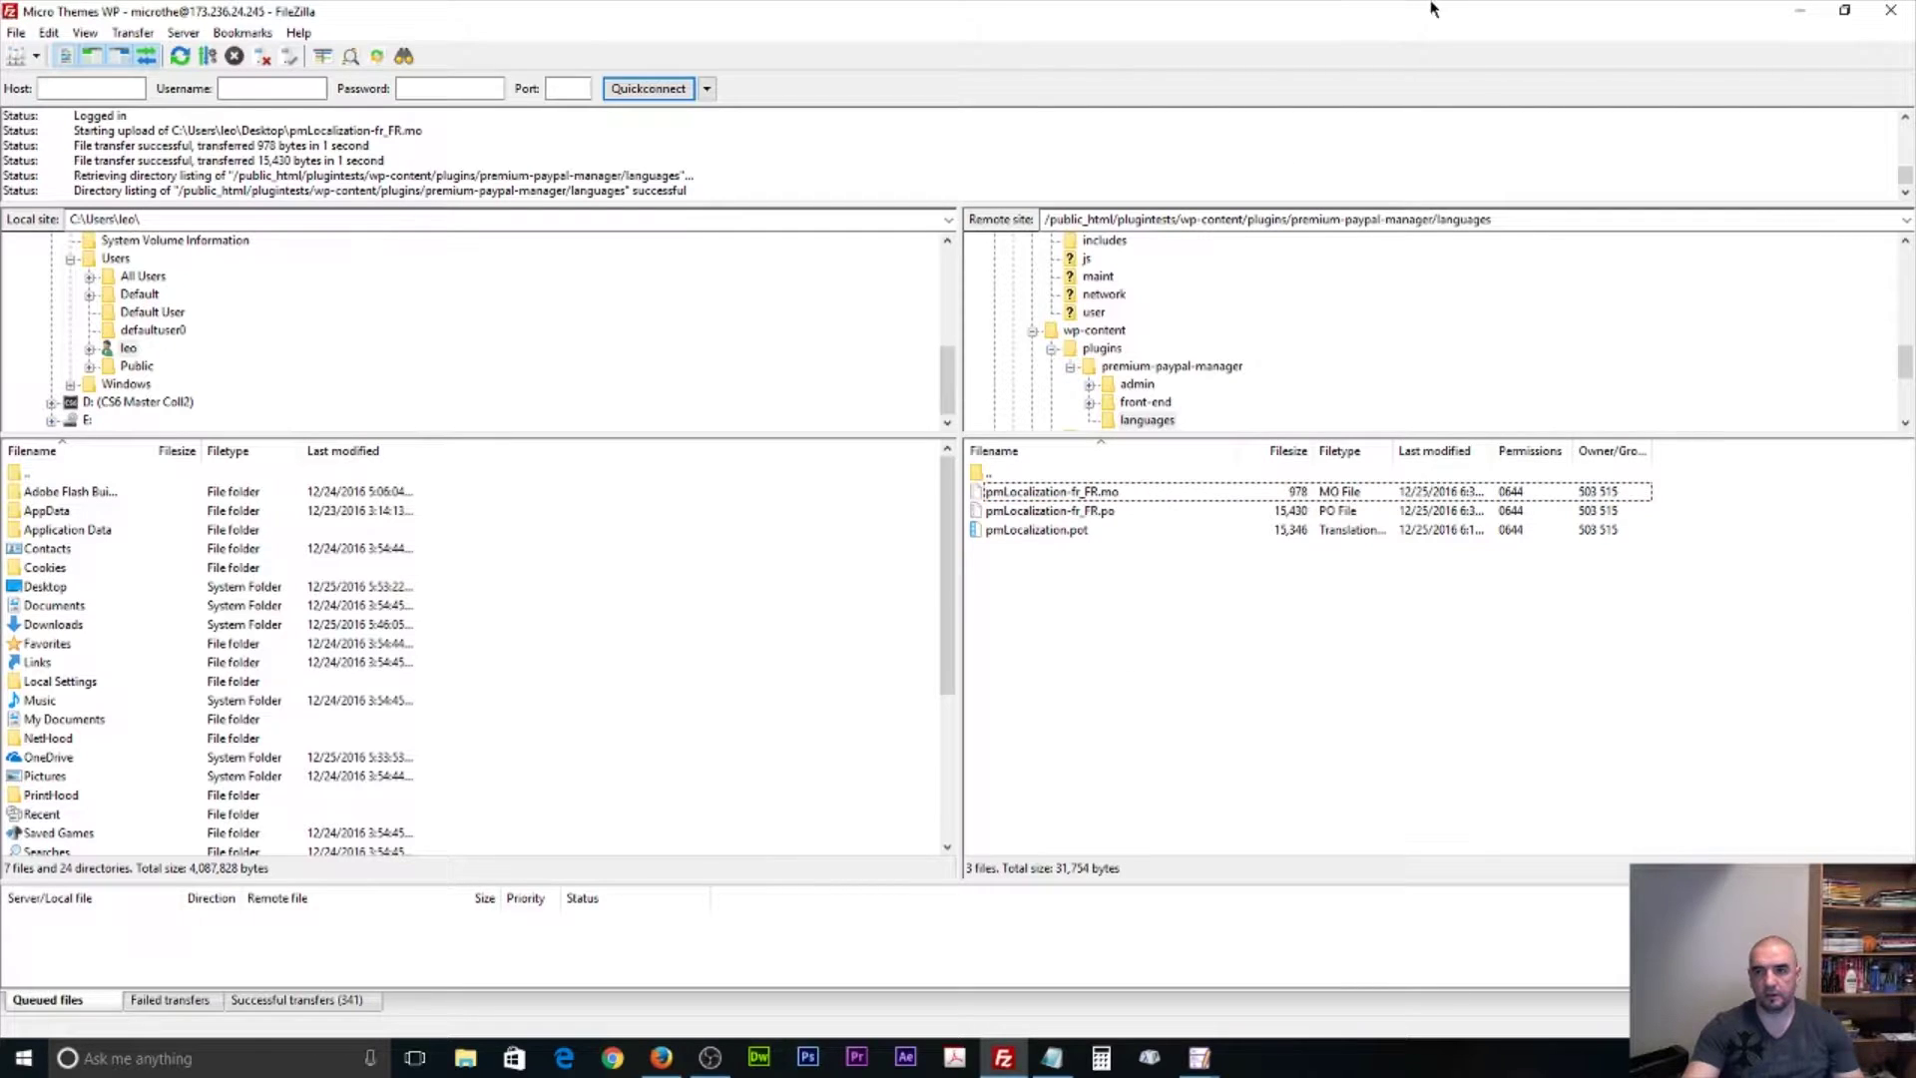
# Switch to the WordPress admin in Firefox, set the Site Language to Français in the general settings and save the changes.
pyautogui.click(1800, 10)
pyautogui.click(661, 1058)
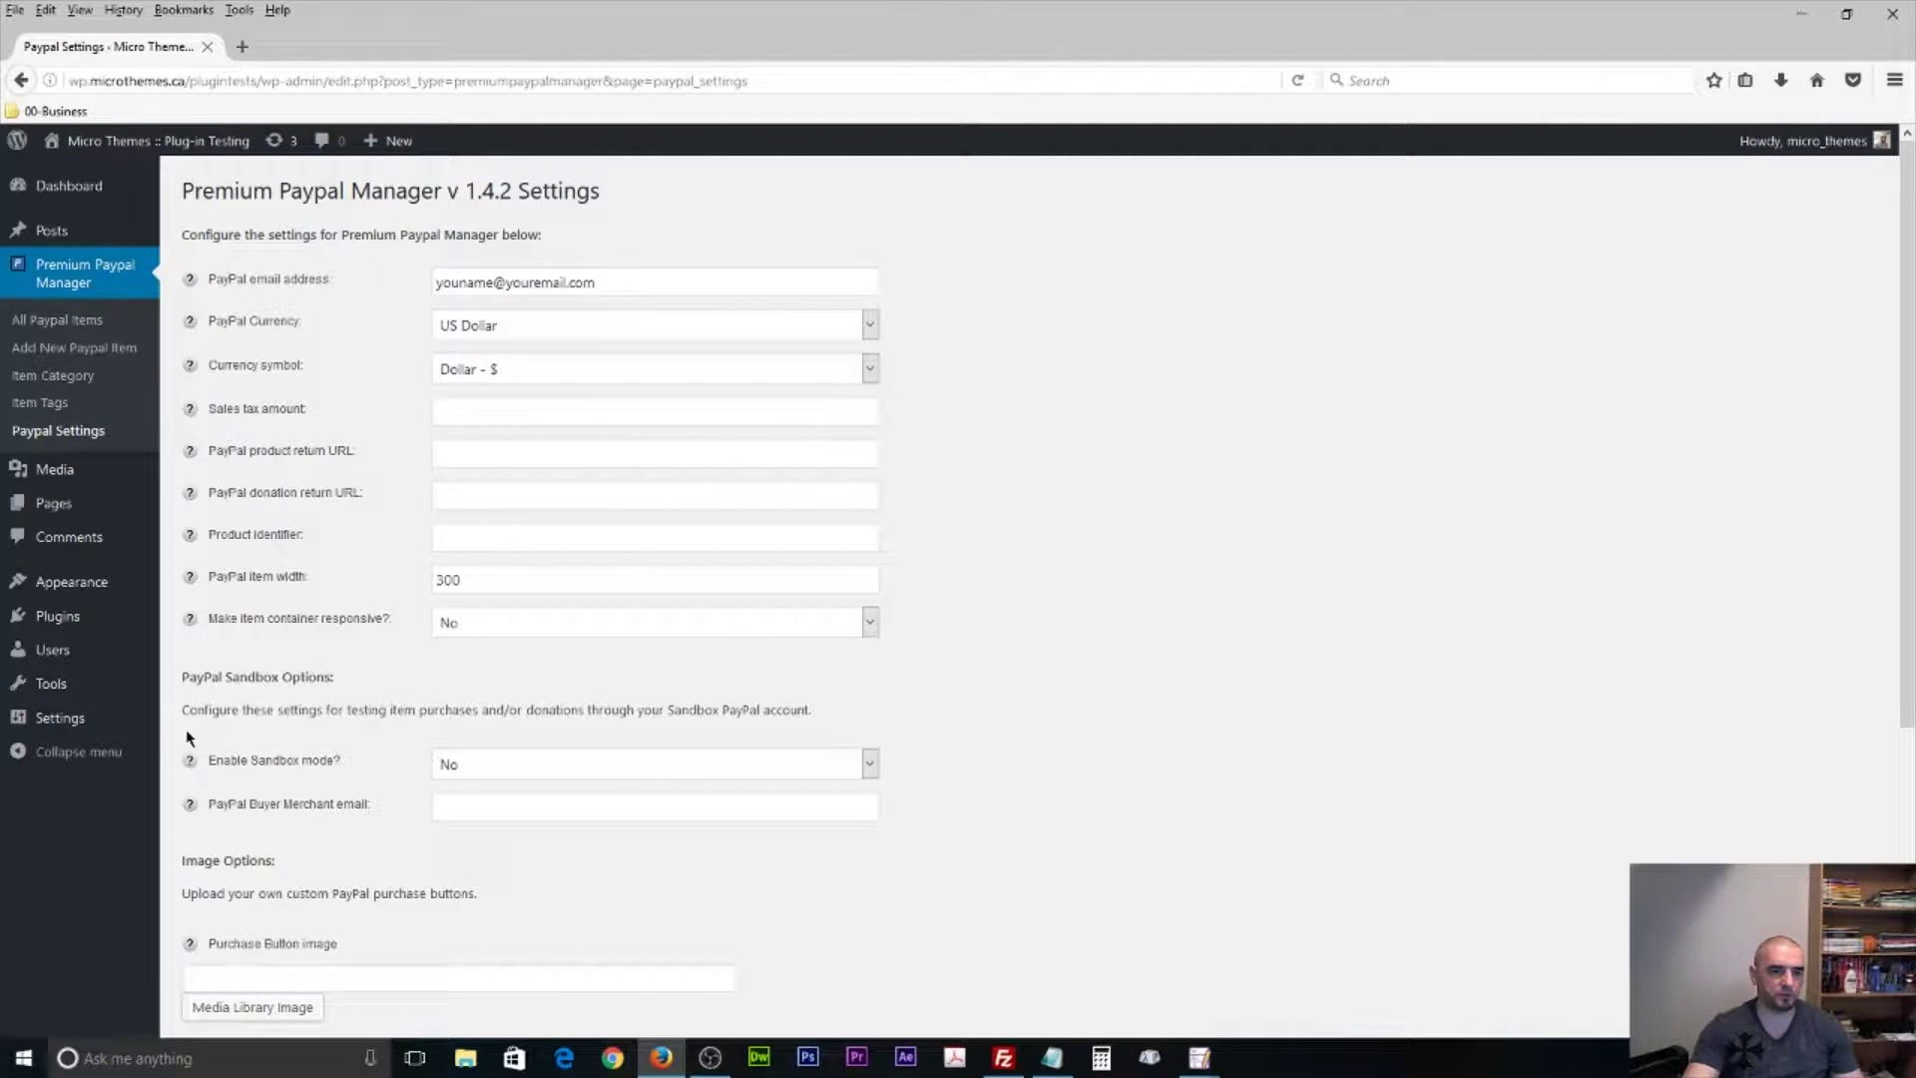
pyautogui.click(60, 718)
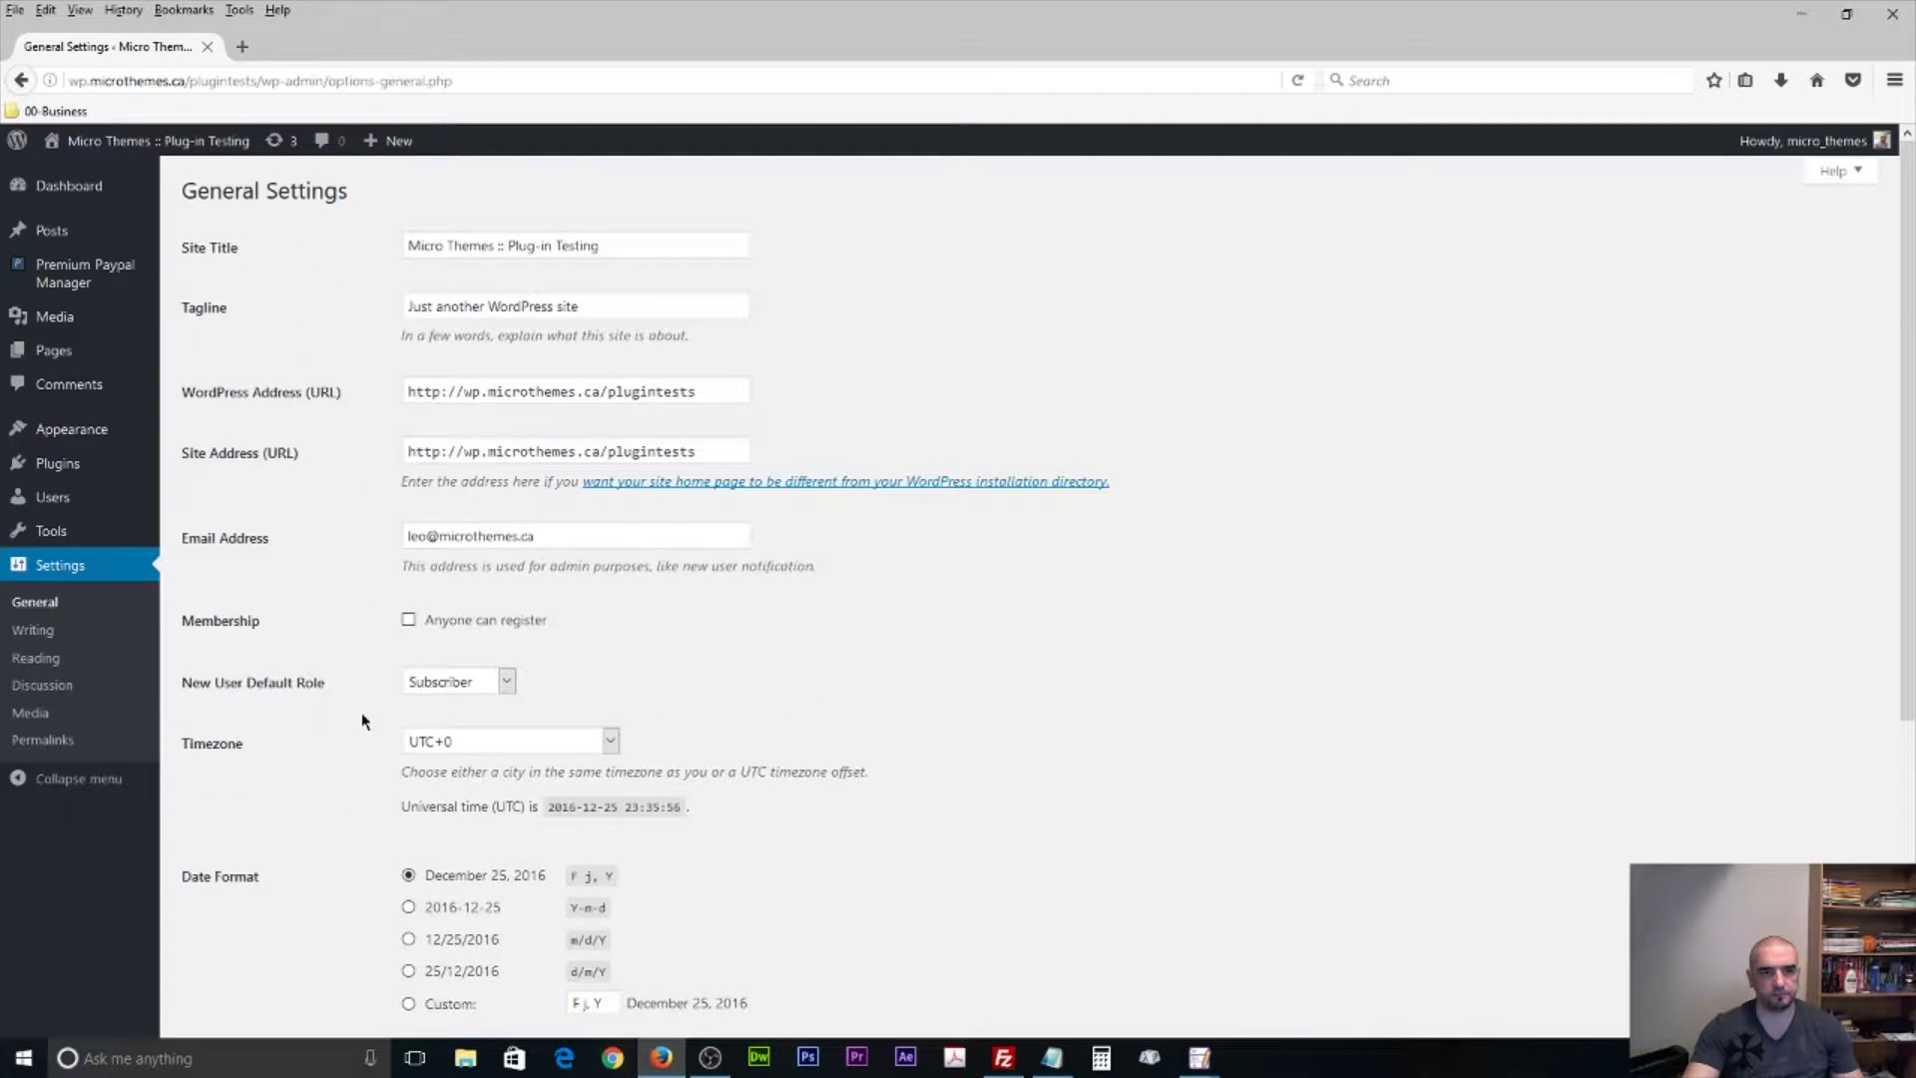
pyautogui.scroll(-5, 492, 639)
pyautogui.click(537, 883)
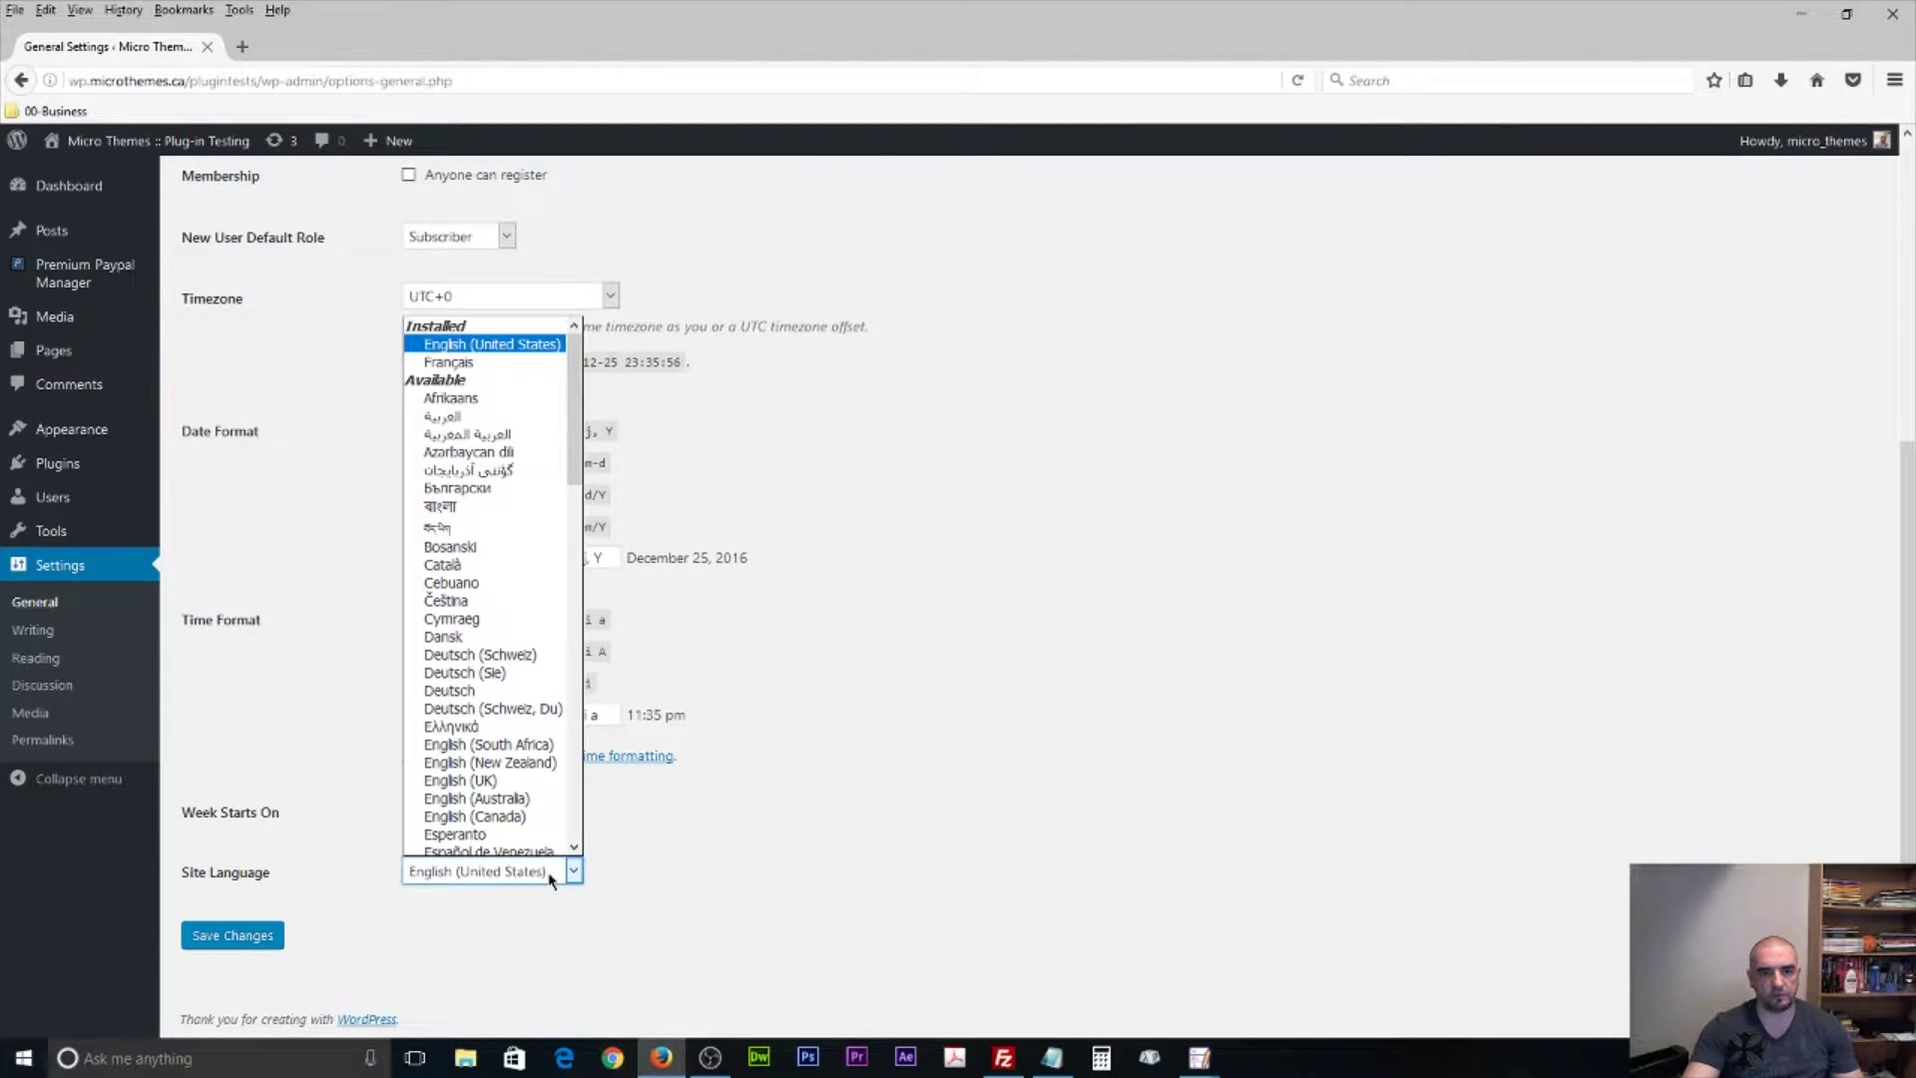
pyautogui.click(579, 361)
pyautogui.click(248, 937)
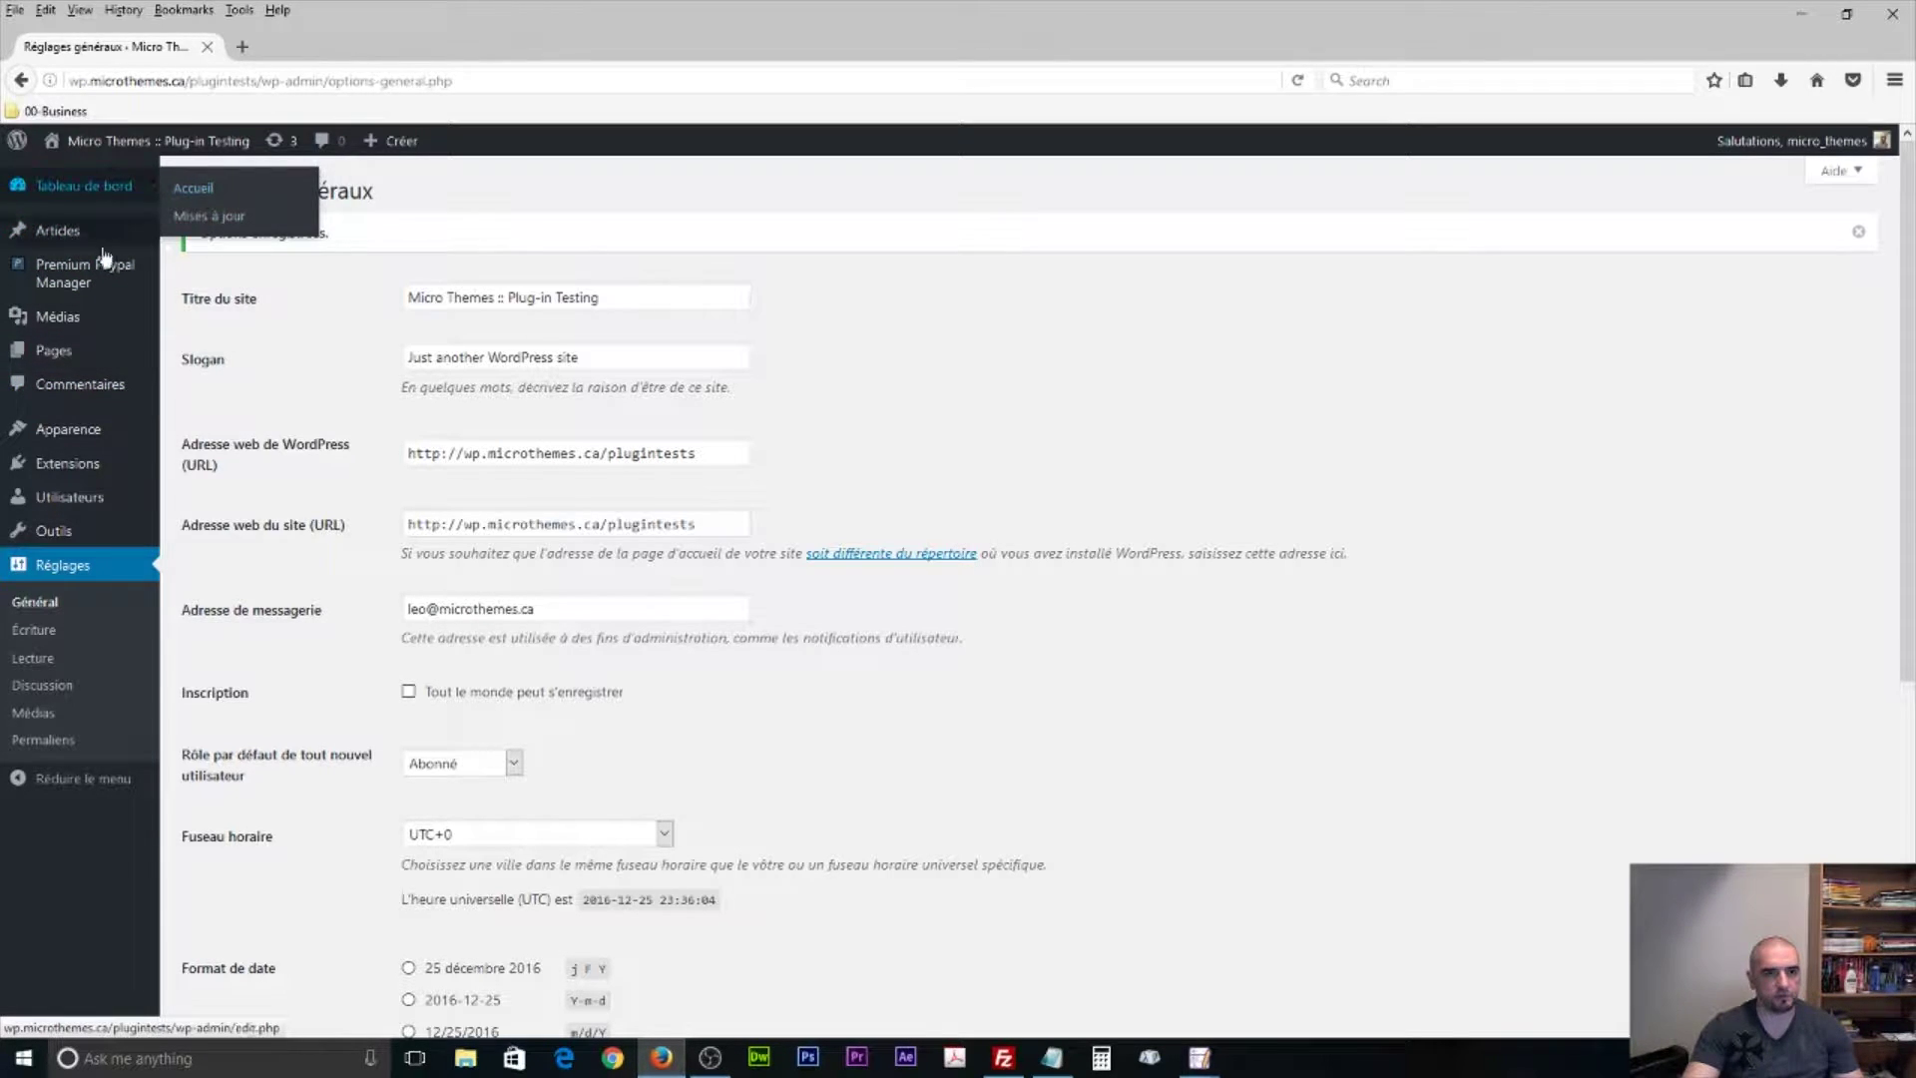
# Open Premium Paypal Manager's Paypal Settings page and compare the translated field labels with the untranslated ones.
pyautogui.moveTo(104, 272)
pyautogui.click(220, 378)
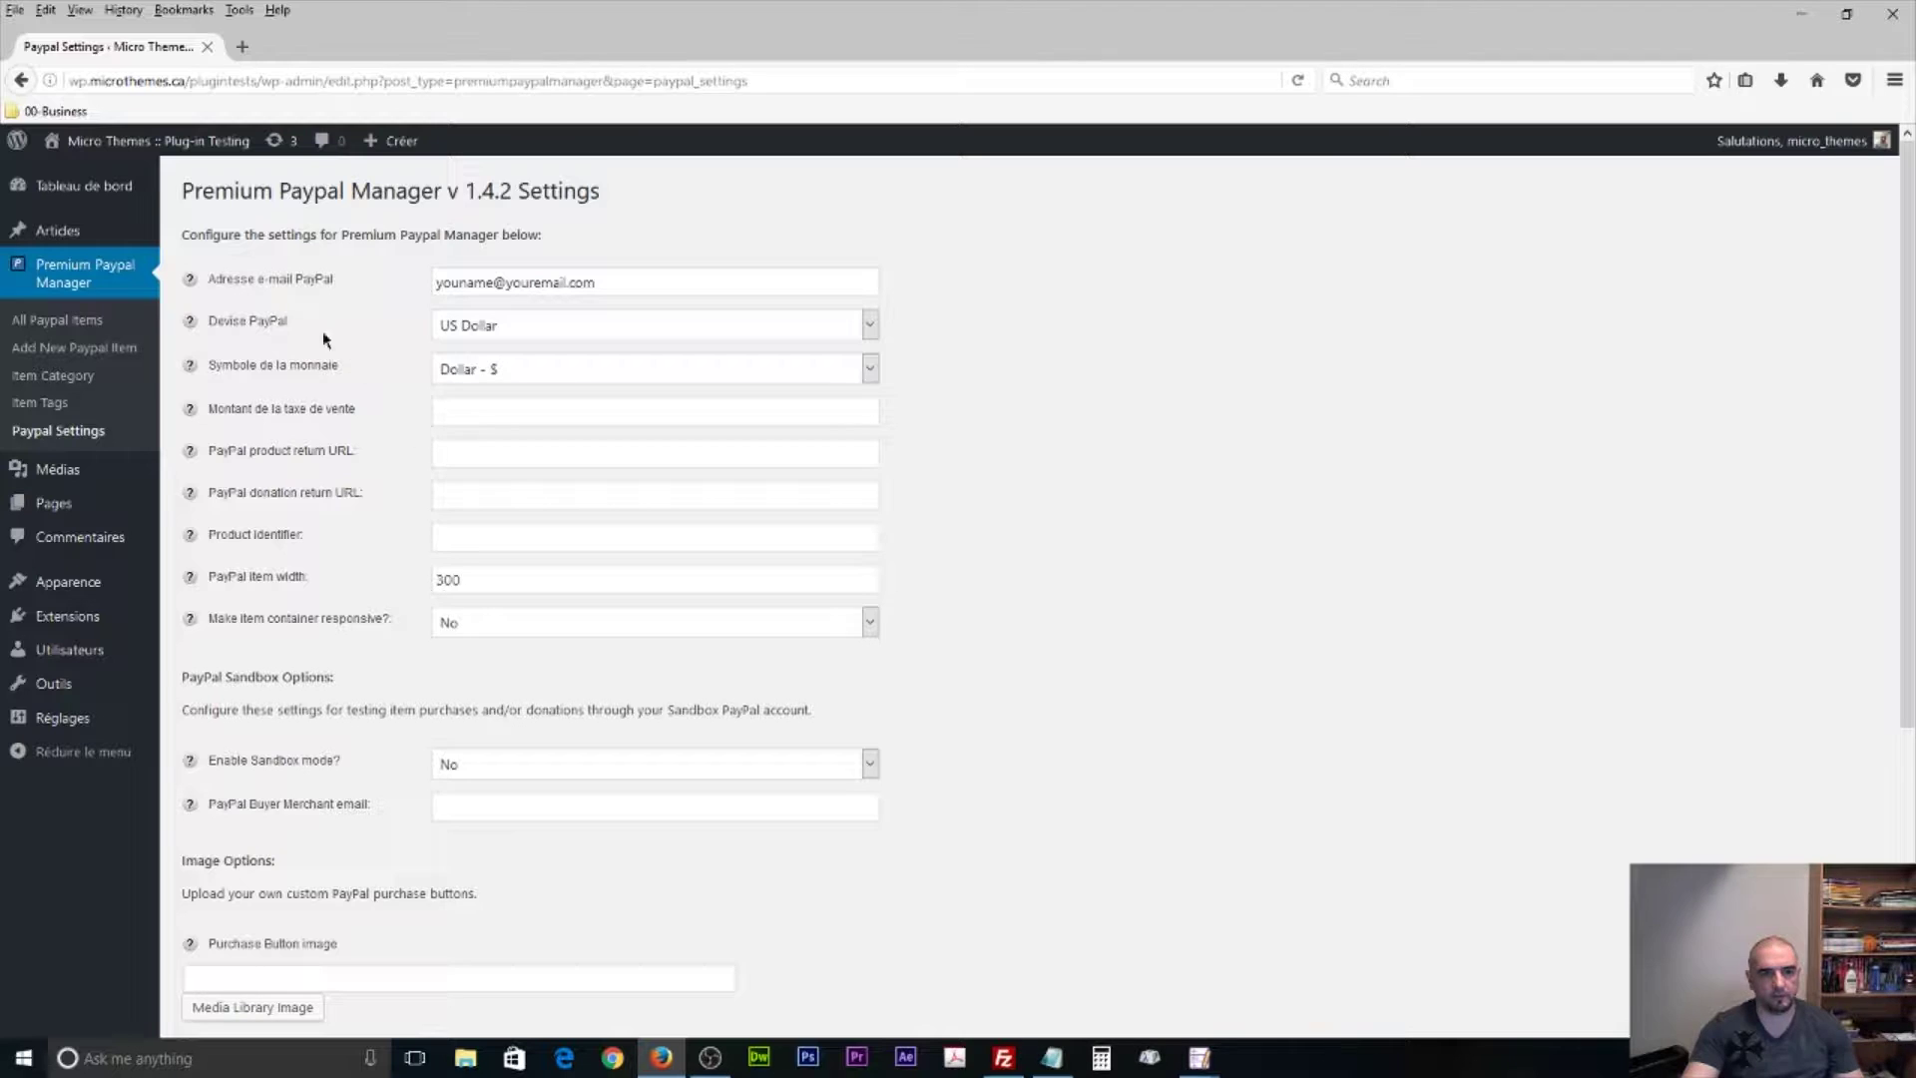
pyautogui.moveTo(208, 285); pyautogui.dragTo(325, 284)
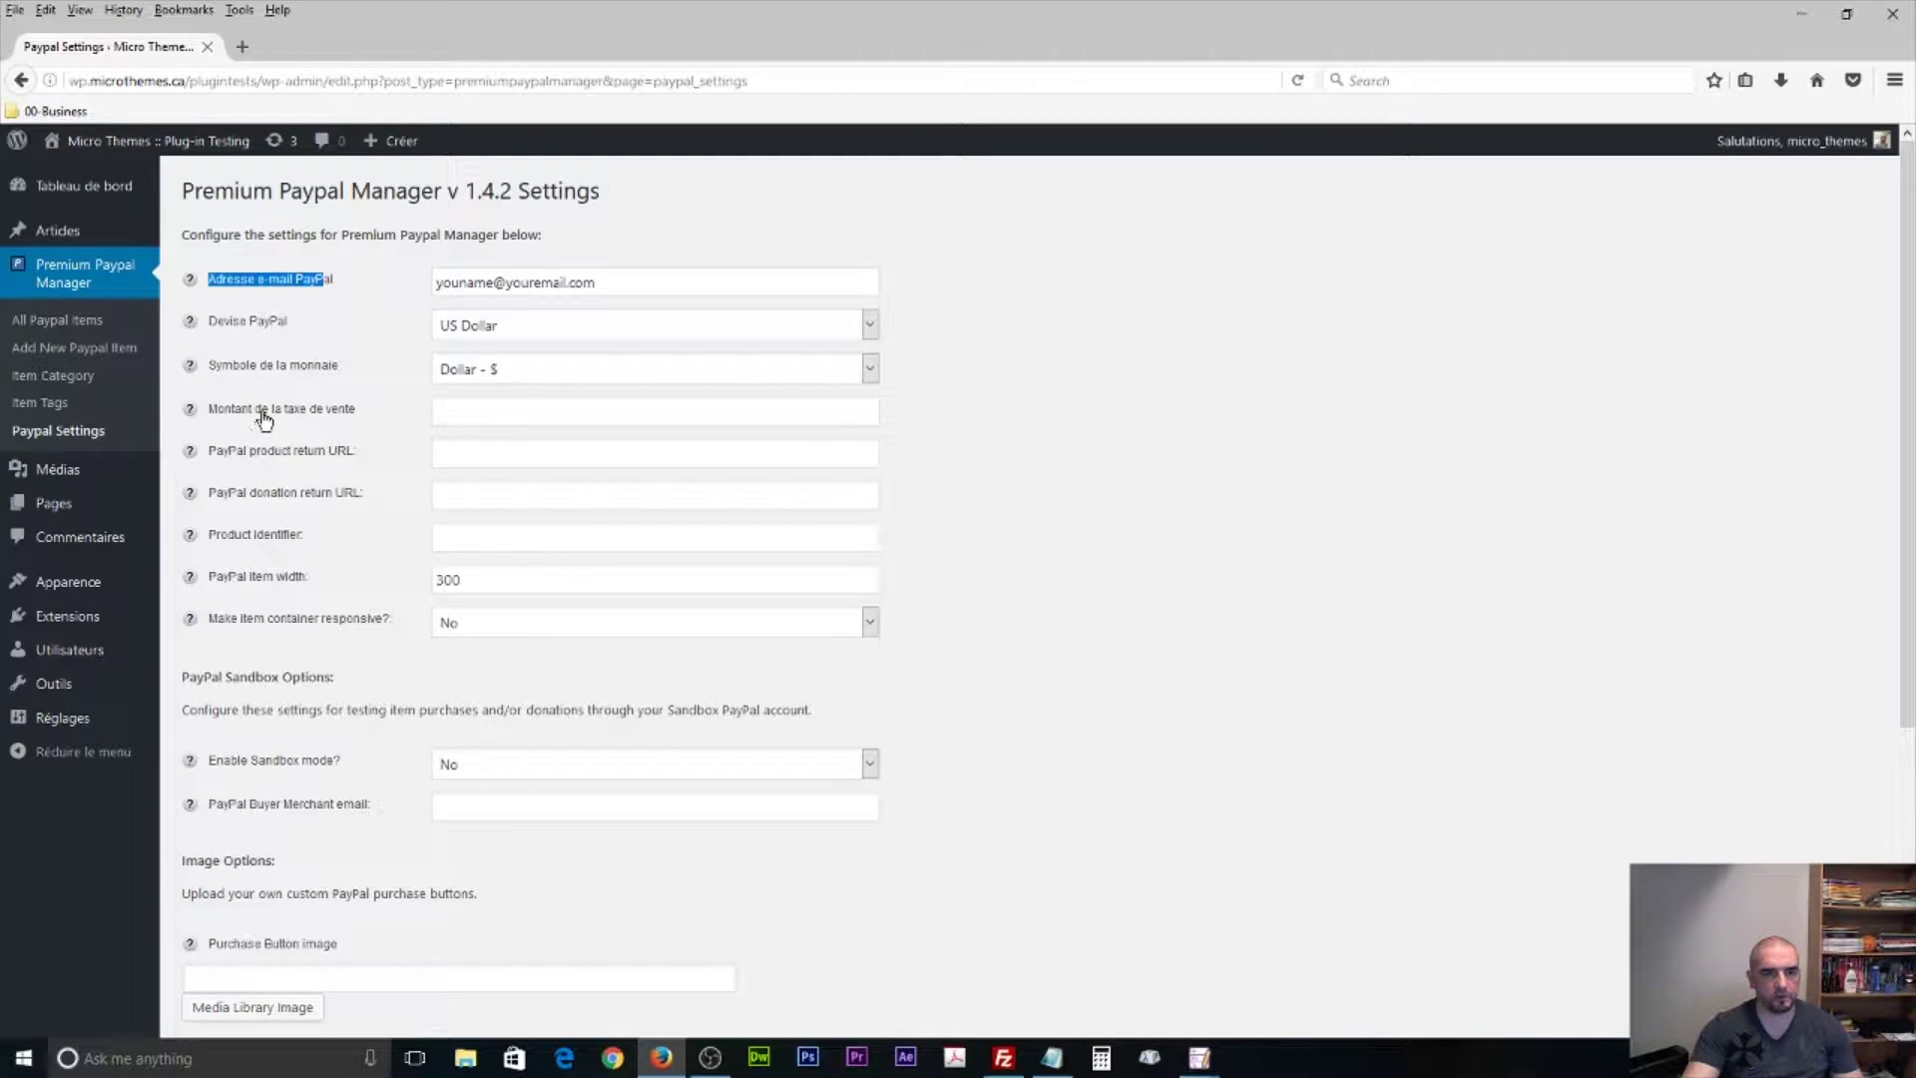
pyautogui.moveTo(304, 323)
pyautogui.mouseDown()
pyautogui.moveTo(254, 336)
pyautogui.moveTo(342, 323)
pyautogui.mouseUp()
pyautogui.click(342, 322)
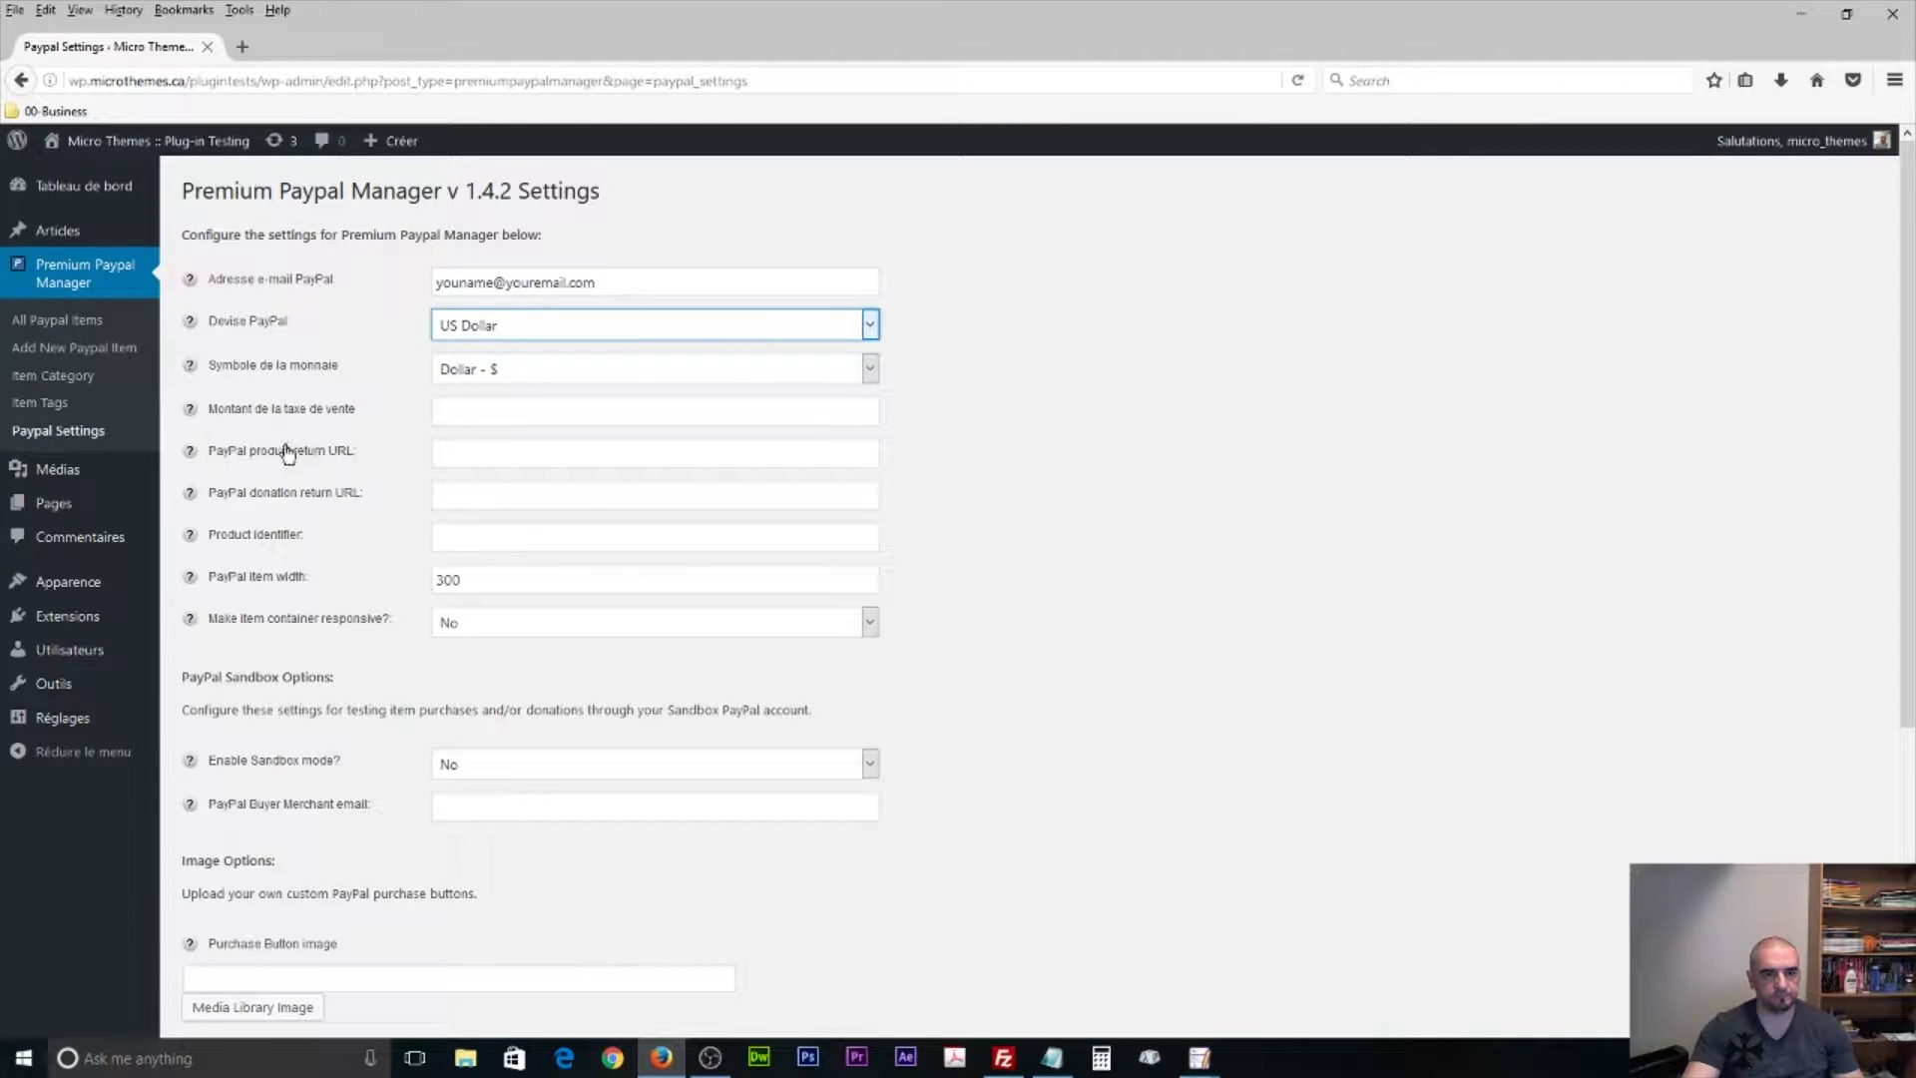
pyautogui.moveTo(212, 454); pyautogui.dragTo(343, 585)
pyautogui.click(343, 580)
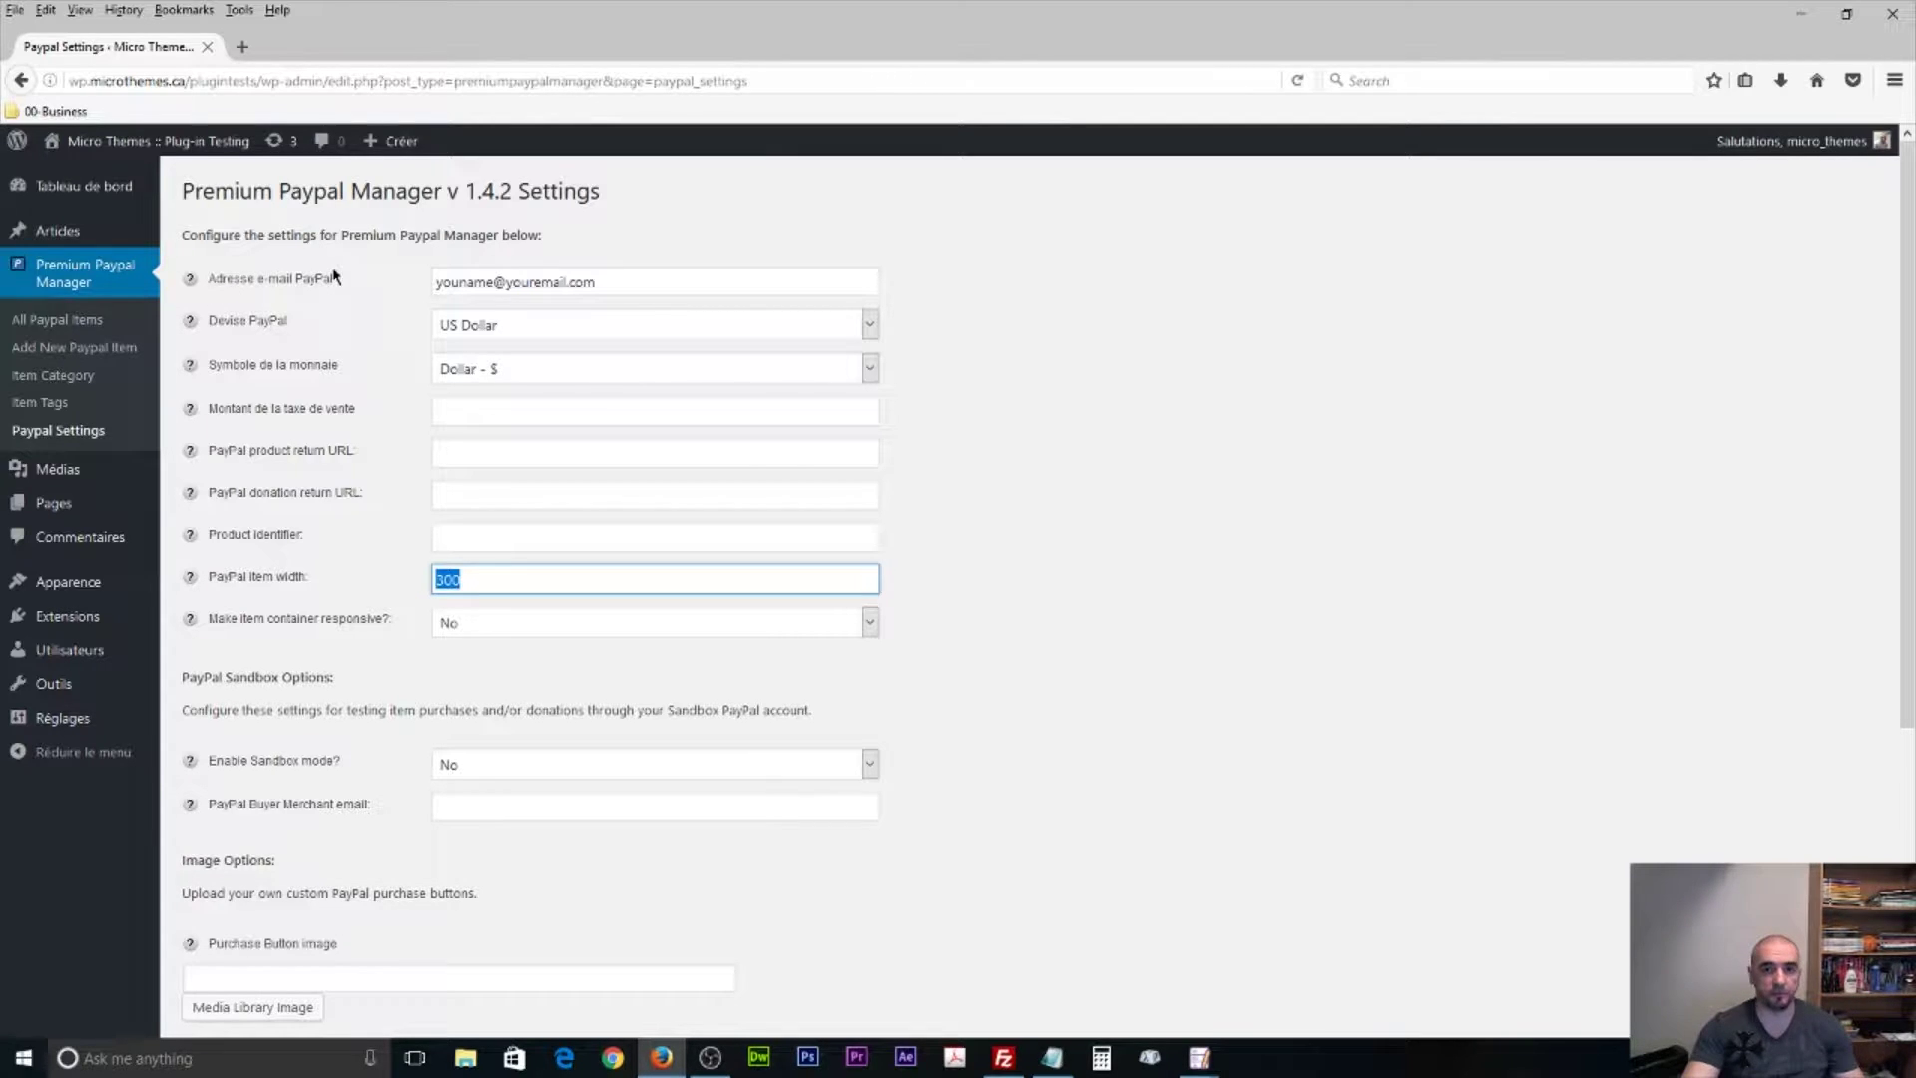
pyautogui.click(1216, 415)
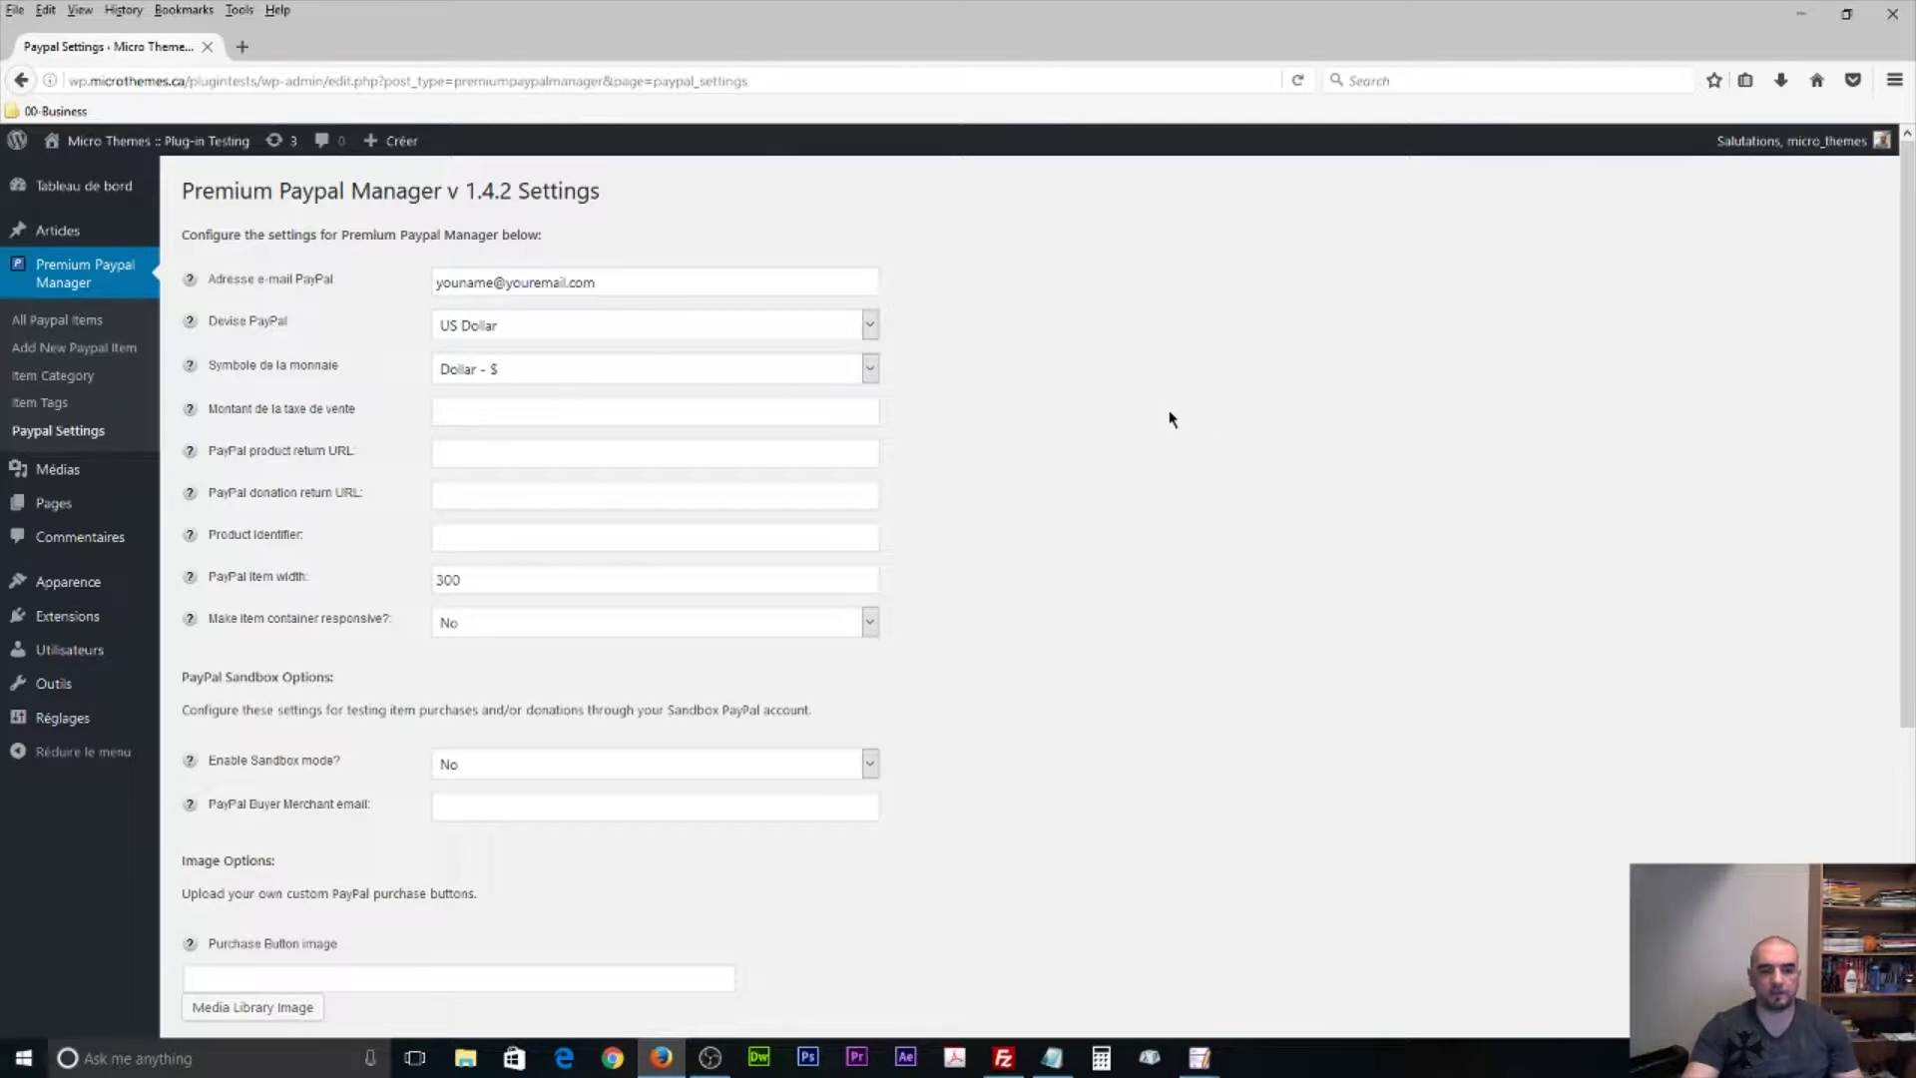